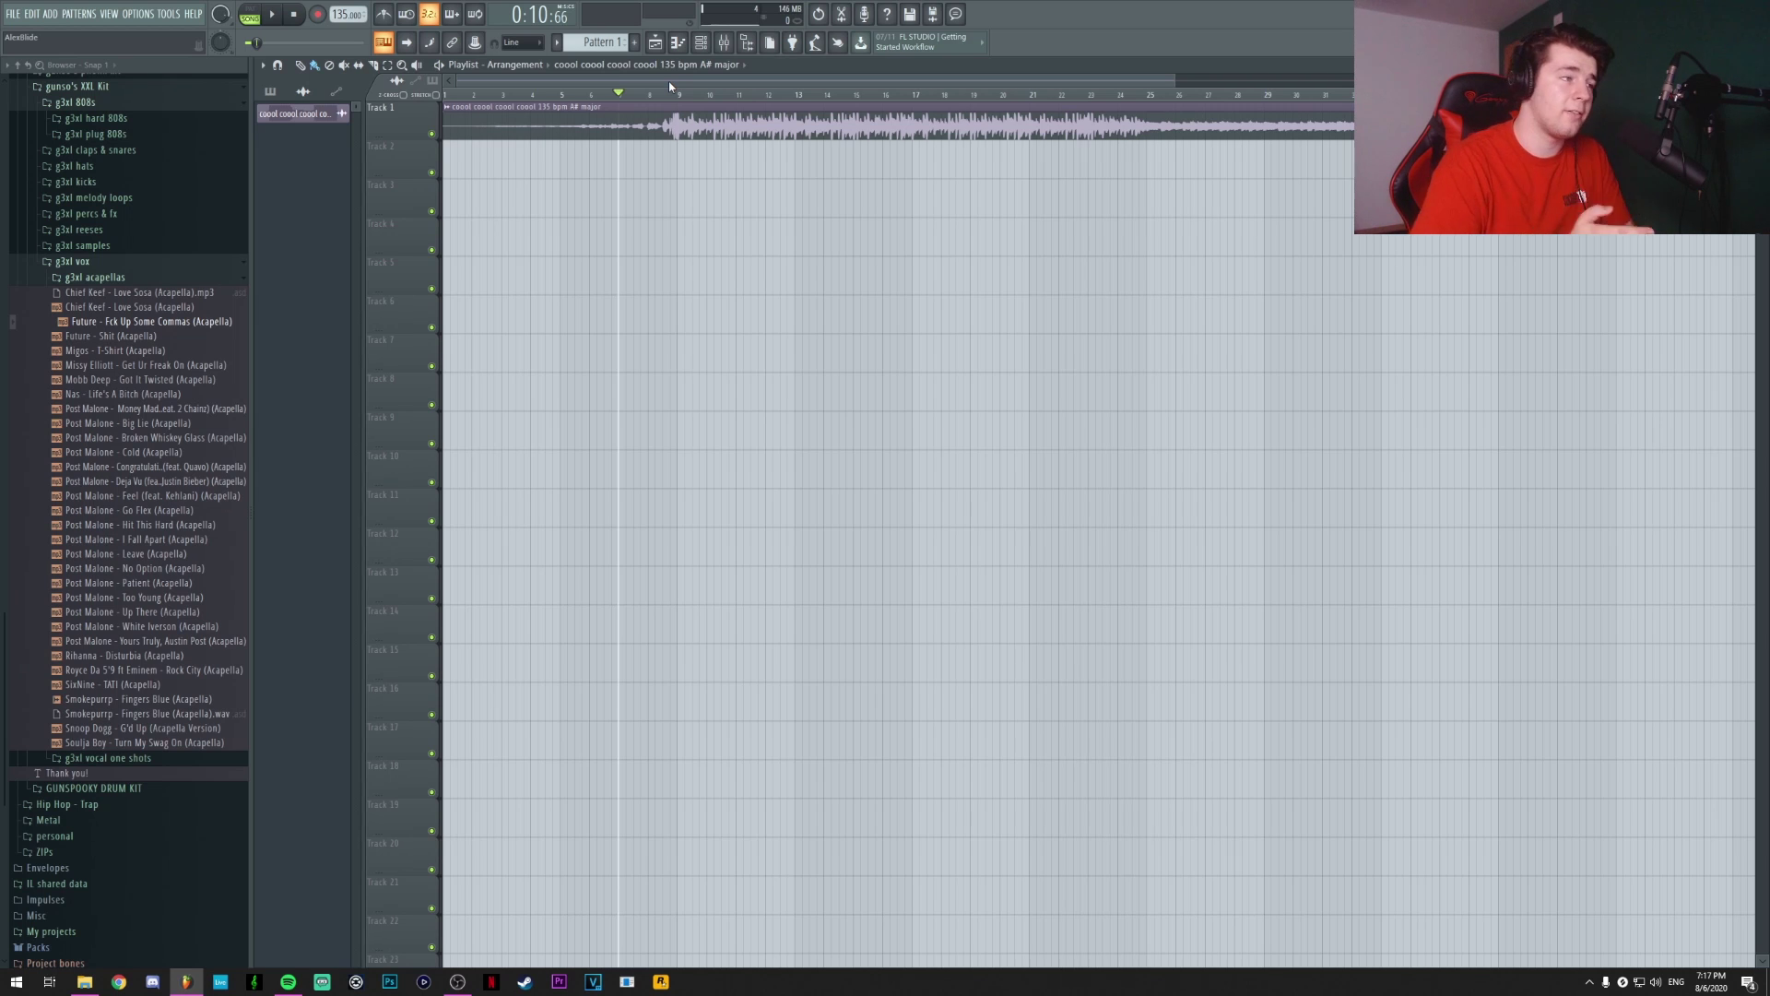
Play the beat on Track 1 to listen to it, then stop
key("space")
scroll(657, 100, "up", 3)
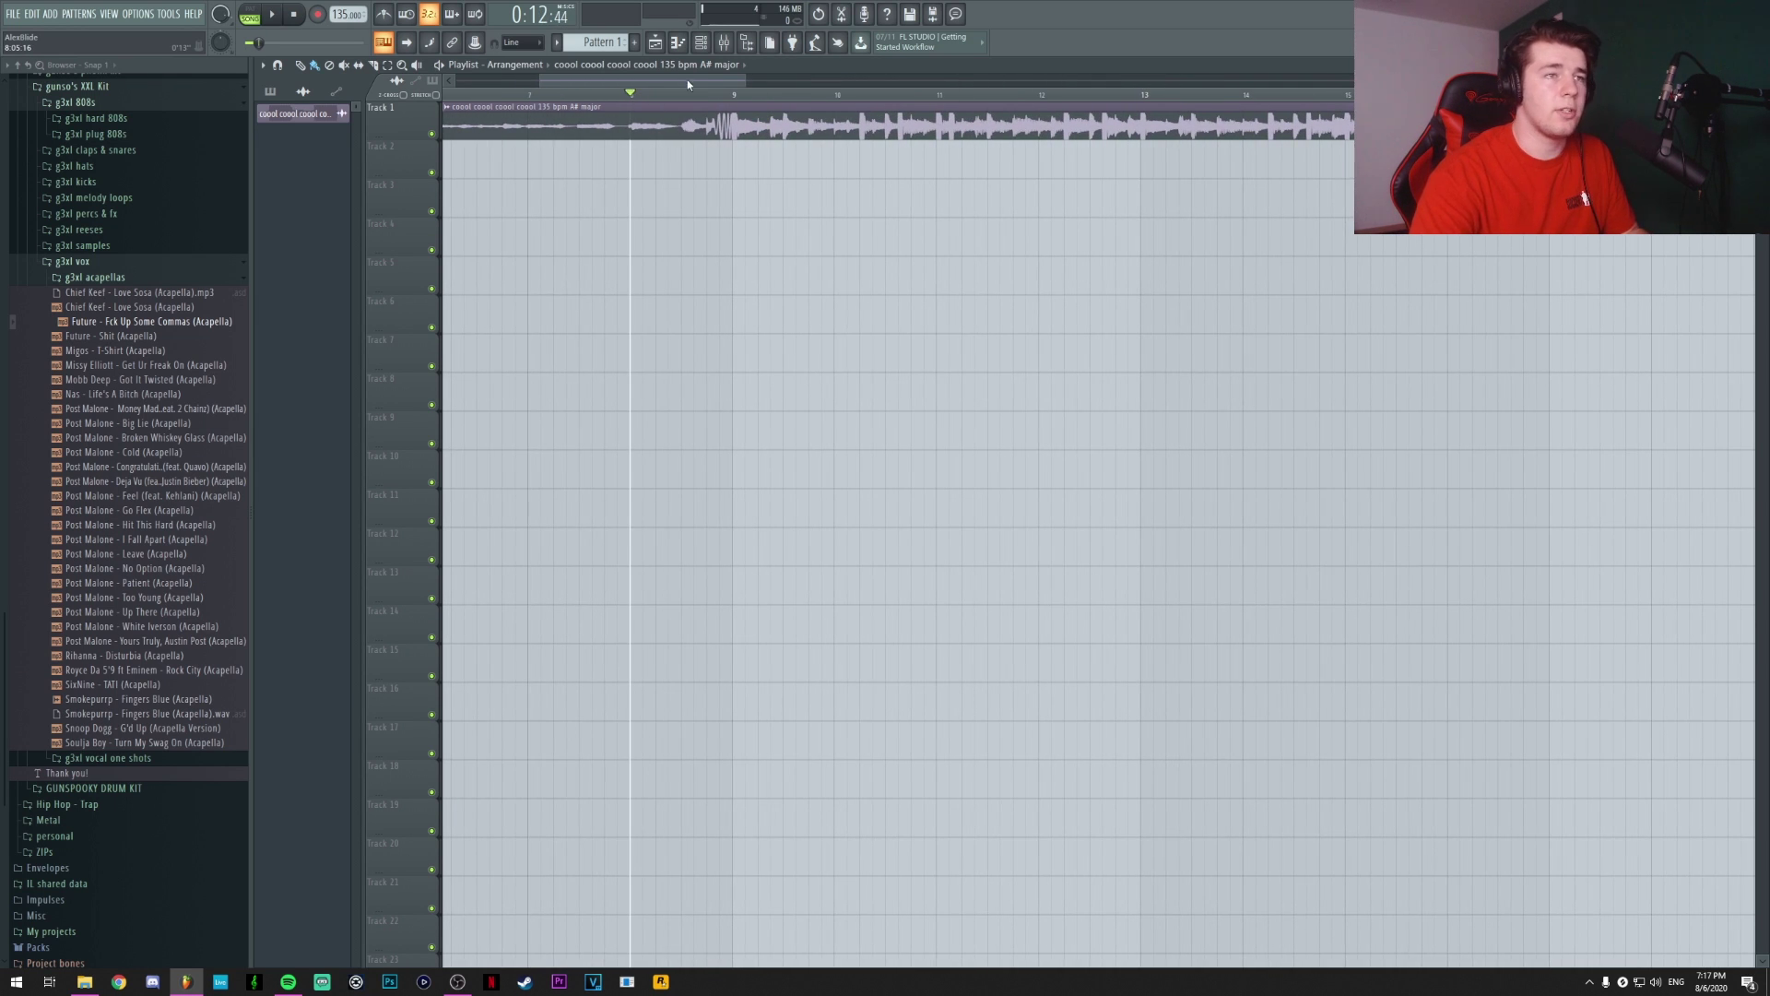
scroll(737, 100, "down", 2)
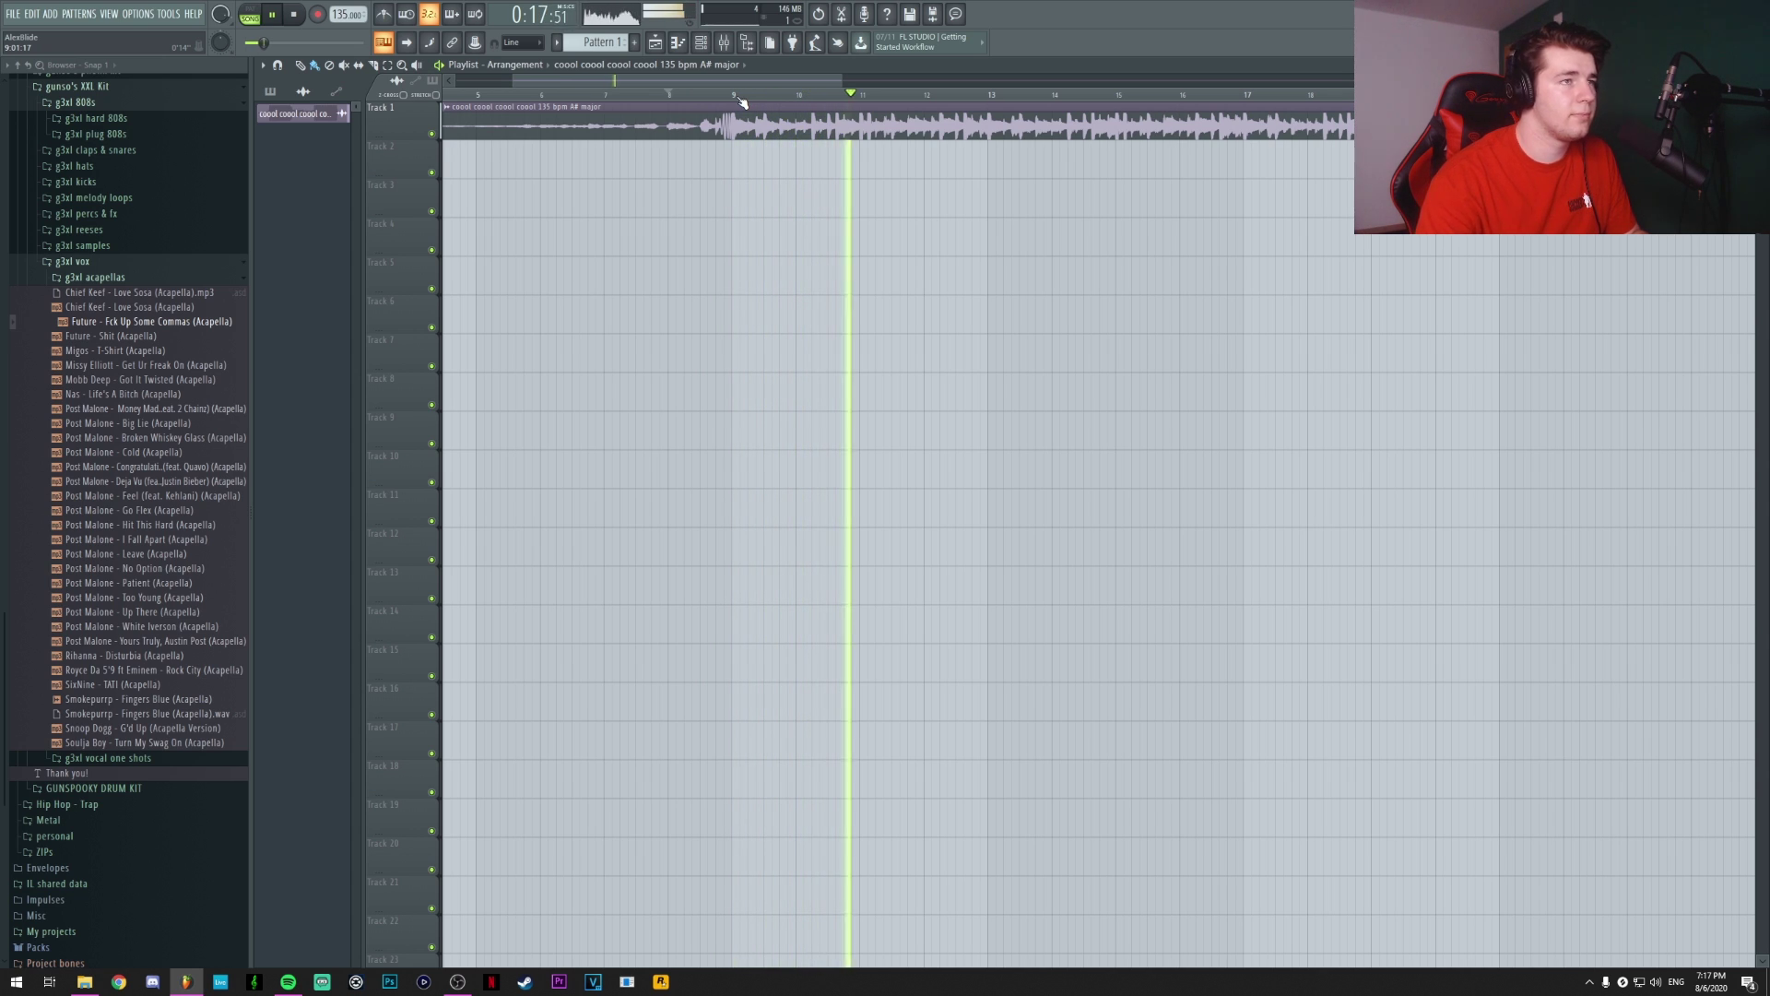
key("space")
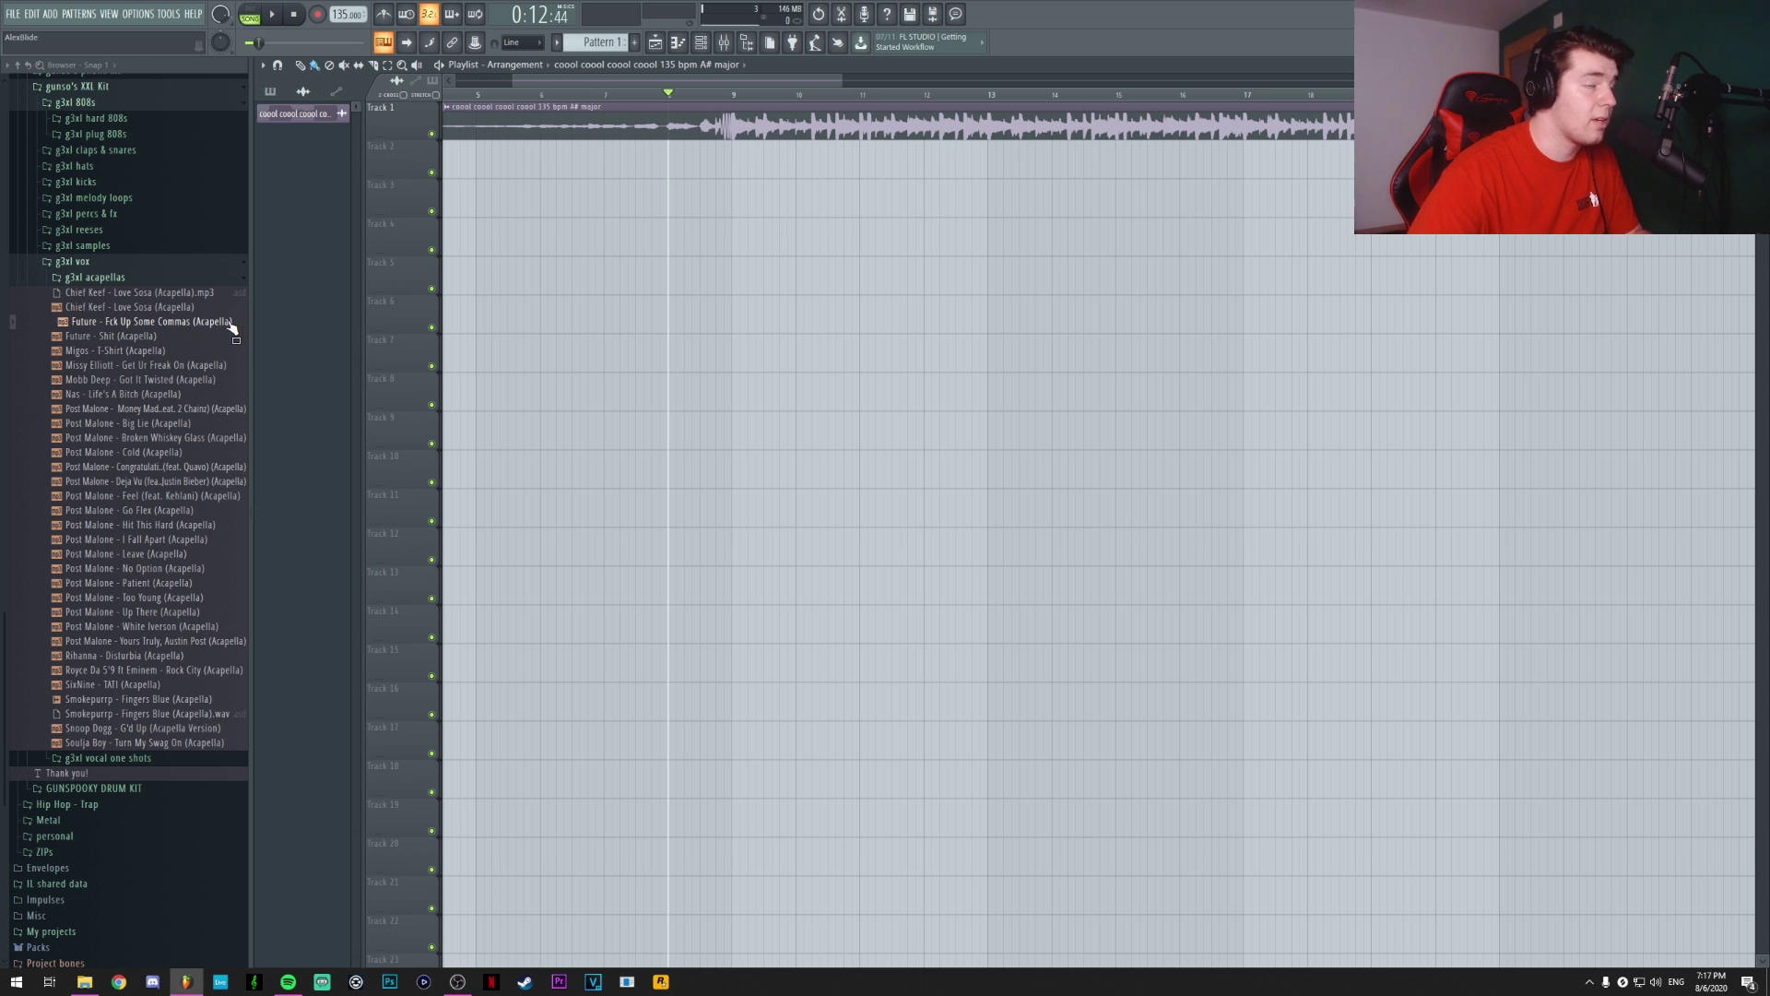
Drag the Future - Fck Up Some Commas (Acapella) sample onto Track 2 at bar 8
left_click_drag(230, 325, 590, 157)
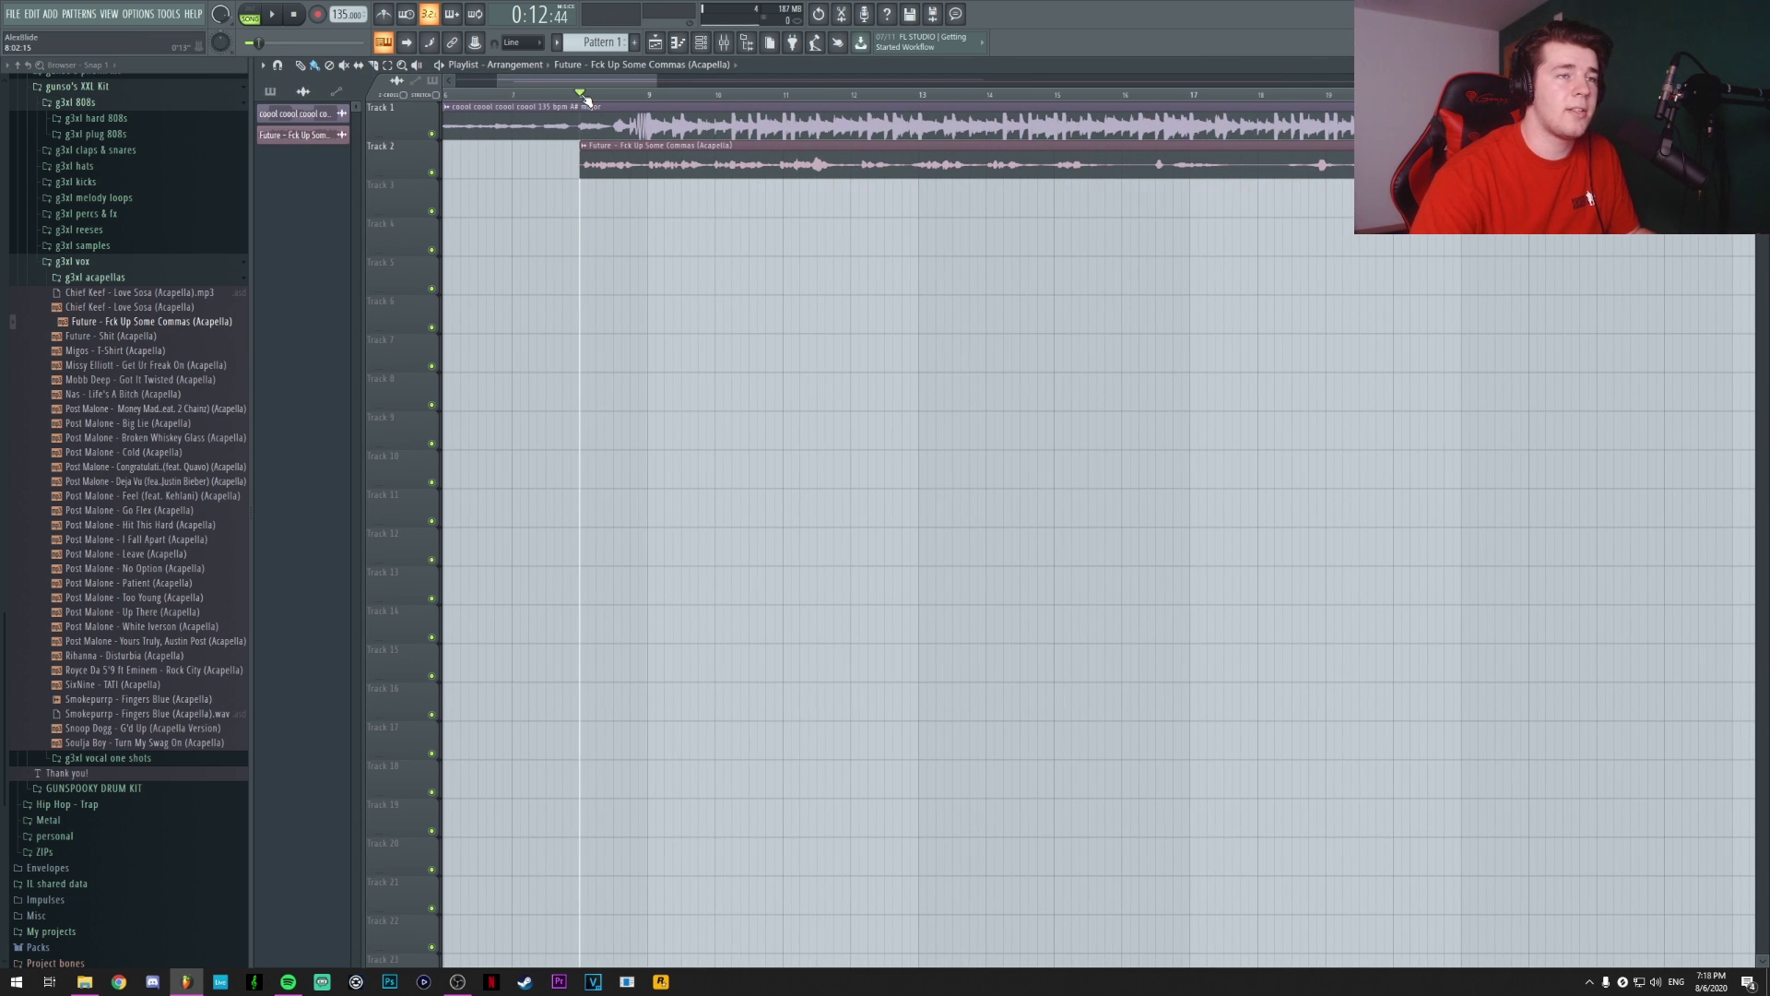
scroll(584, 96, "down", 2)
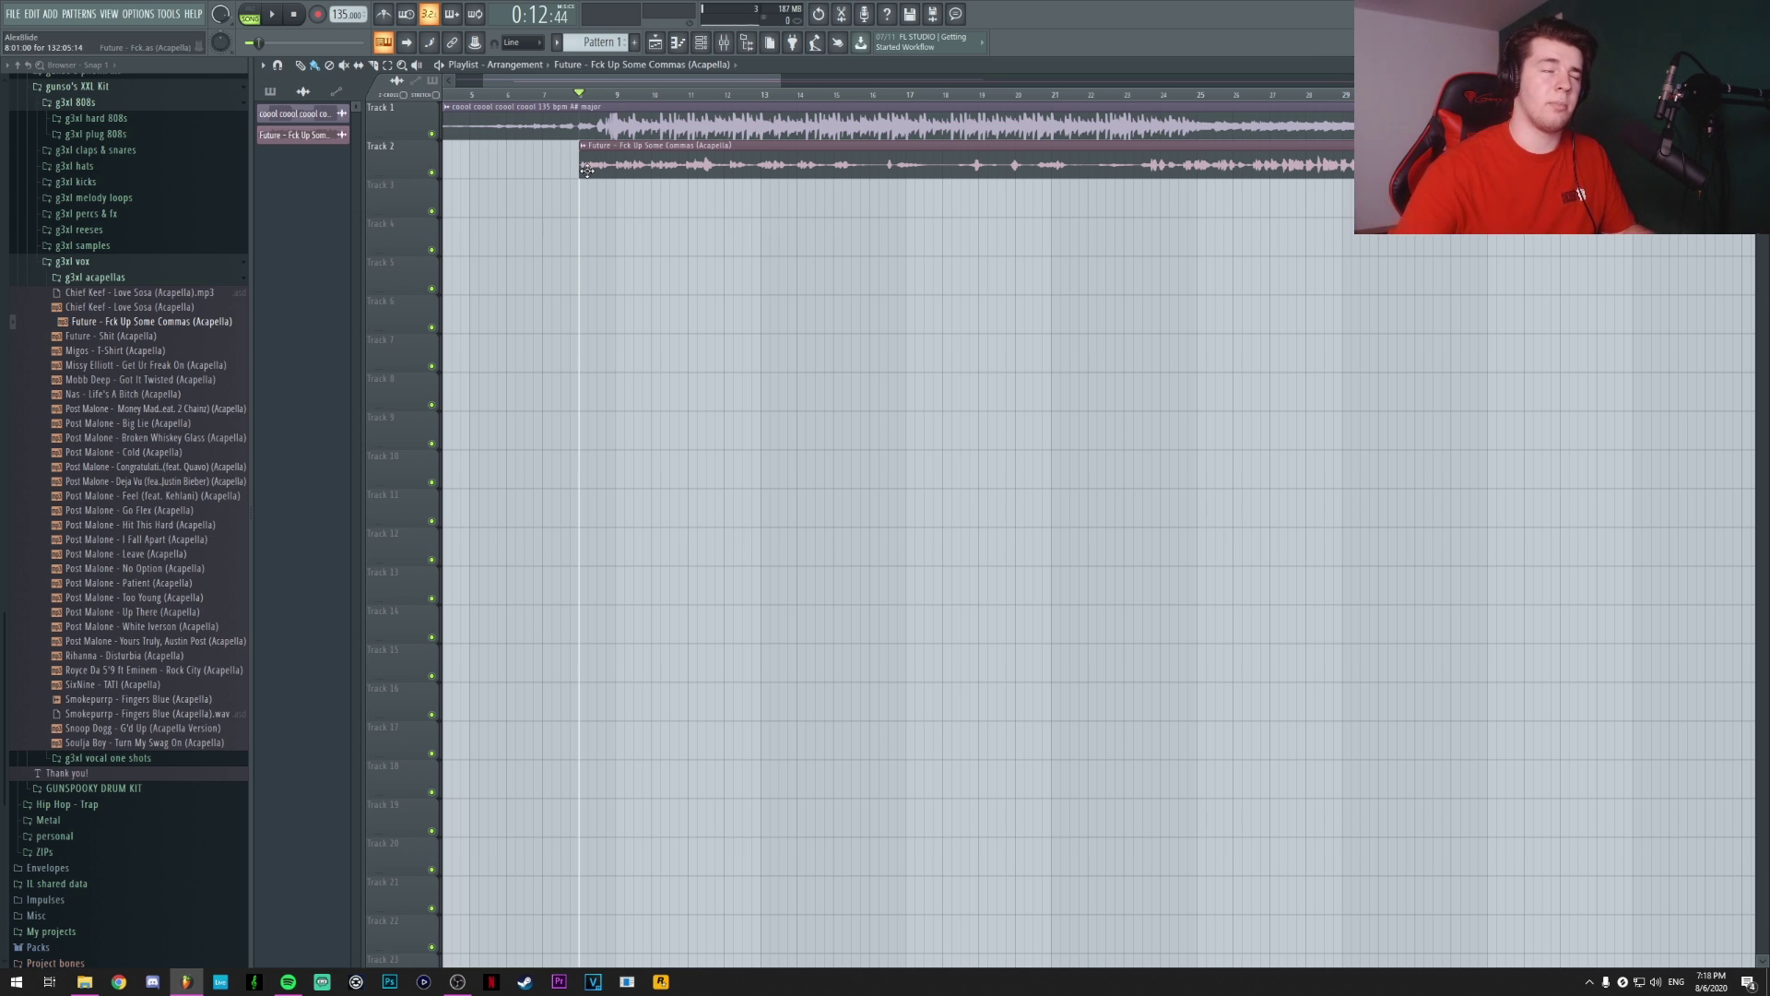
scroll(683, 285, "up", 3)
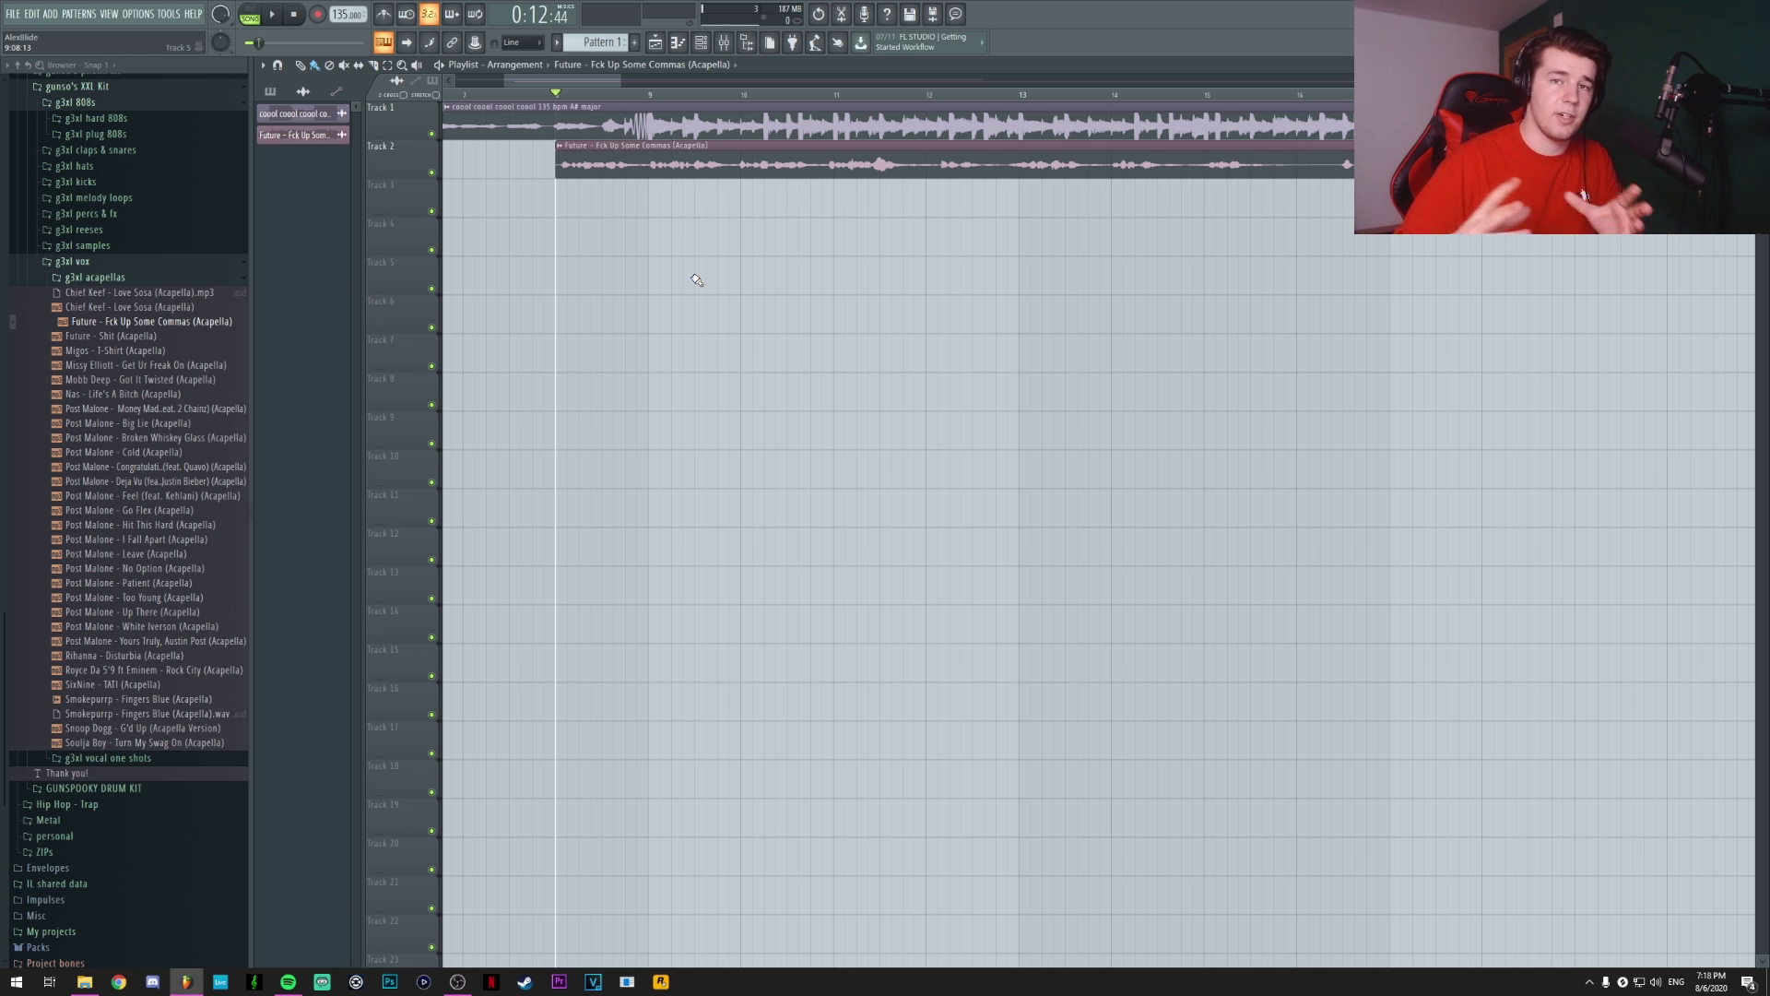
Move the acapella clip to start at bar 9 and set the song position there
left_click_drag(617, 159, 710, 158)
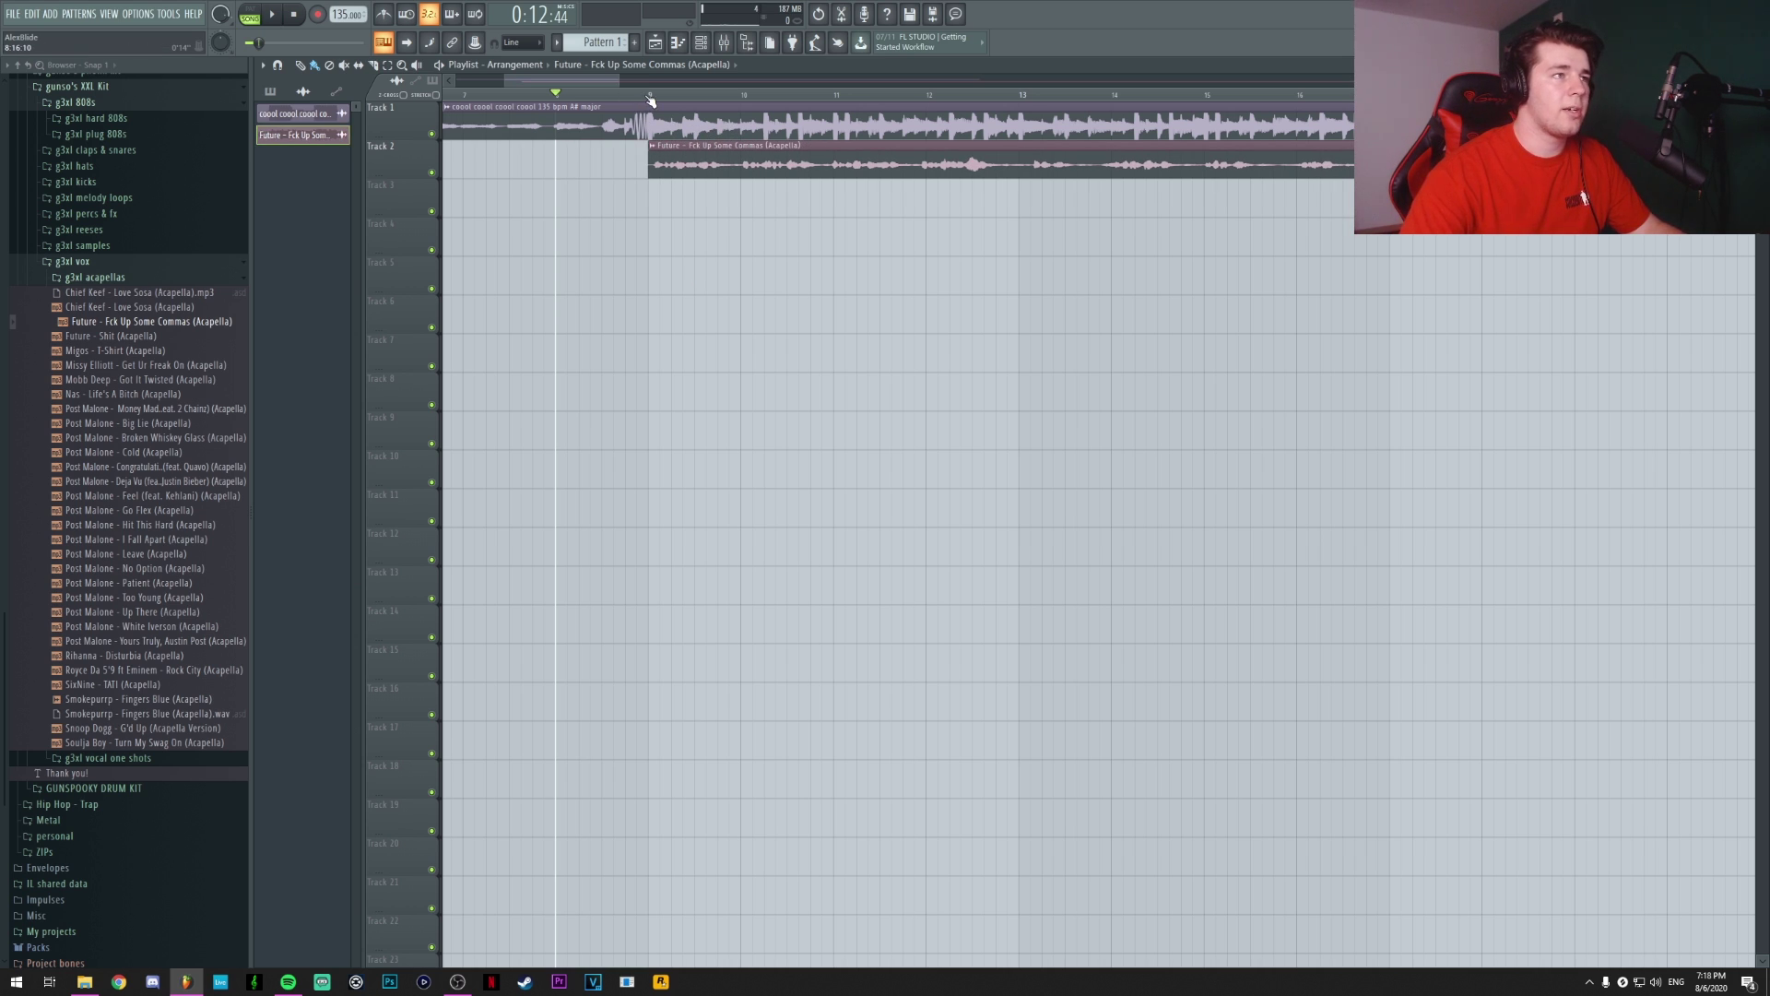
left_click(649, 95)
scroll(650, 99, "up", 3)
scroll(650, 98, "down", 5)
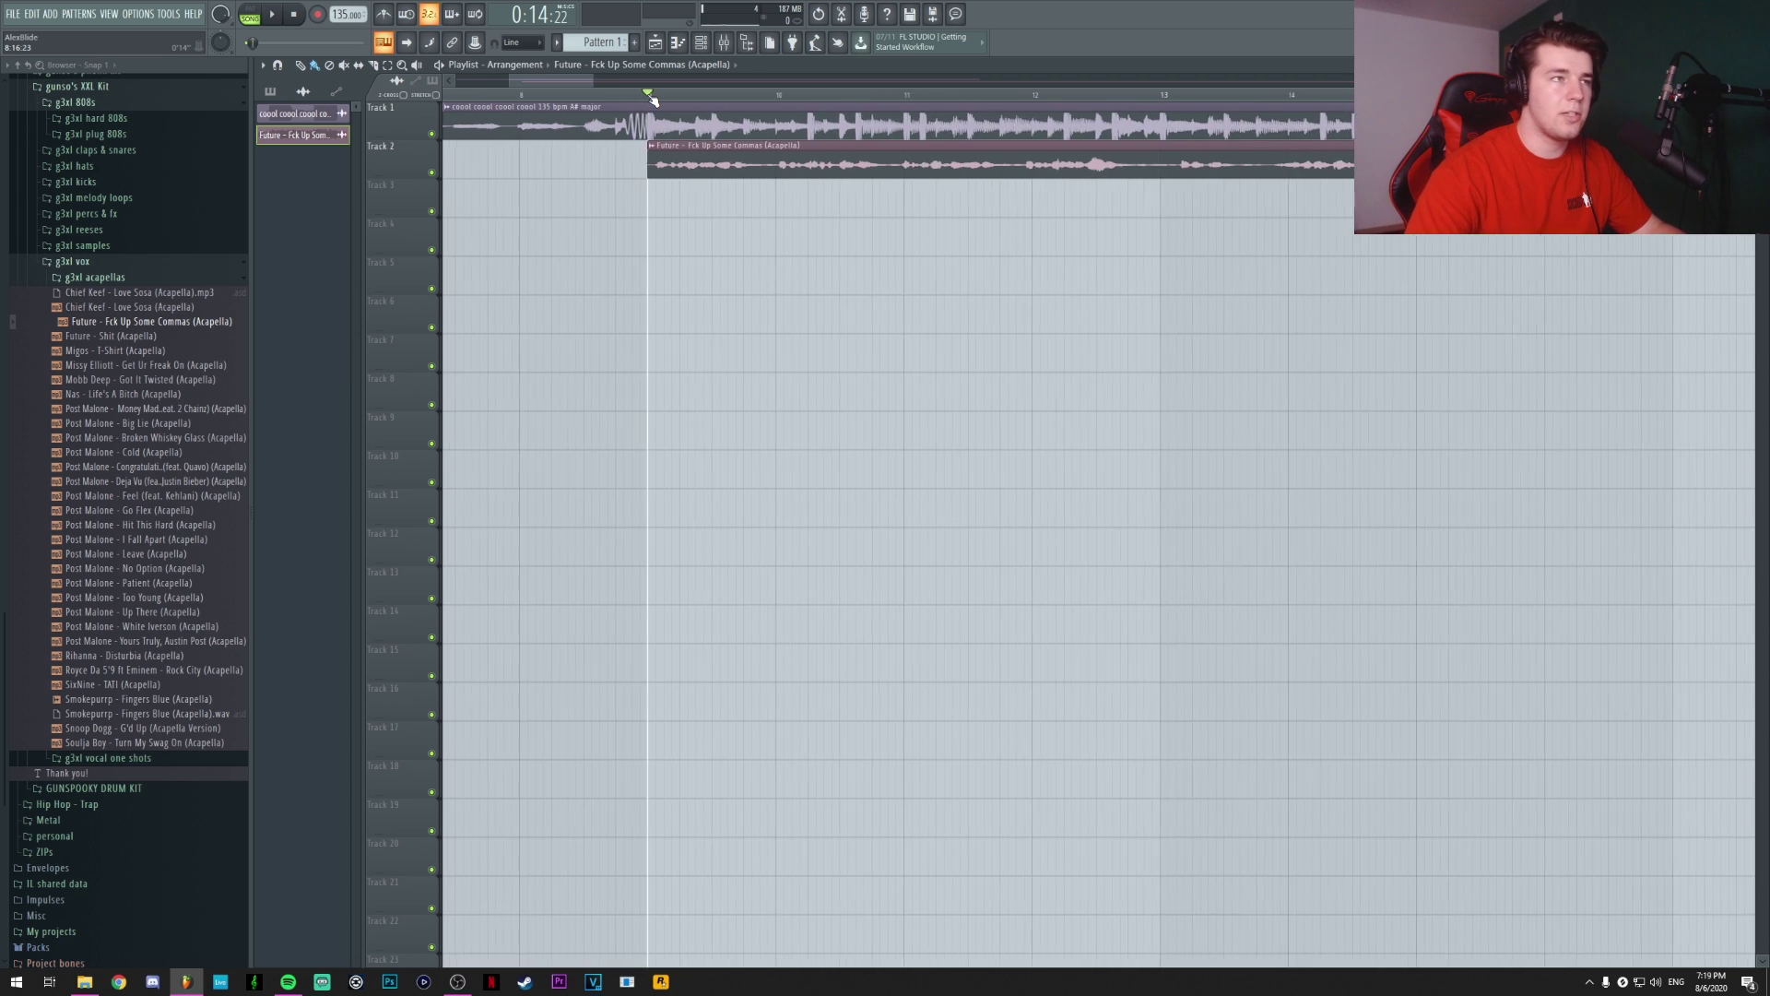
scroll(650, 99, "up", 6)
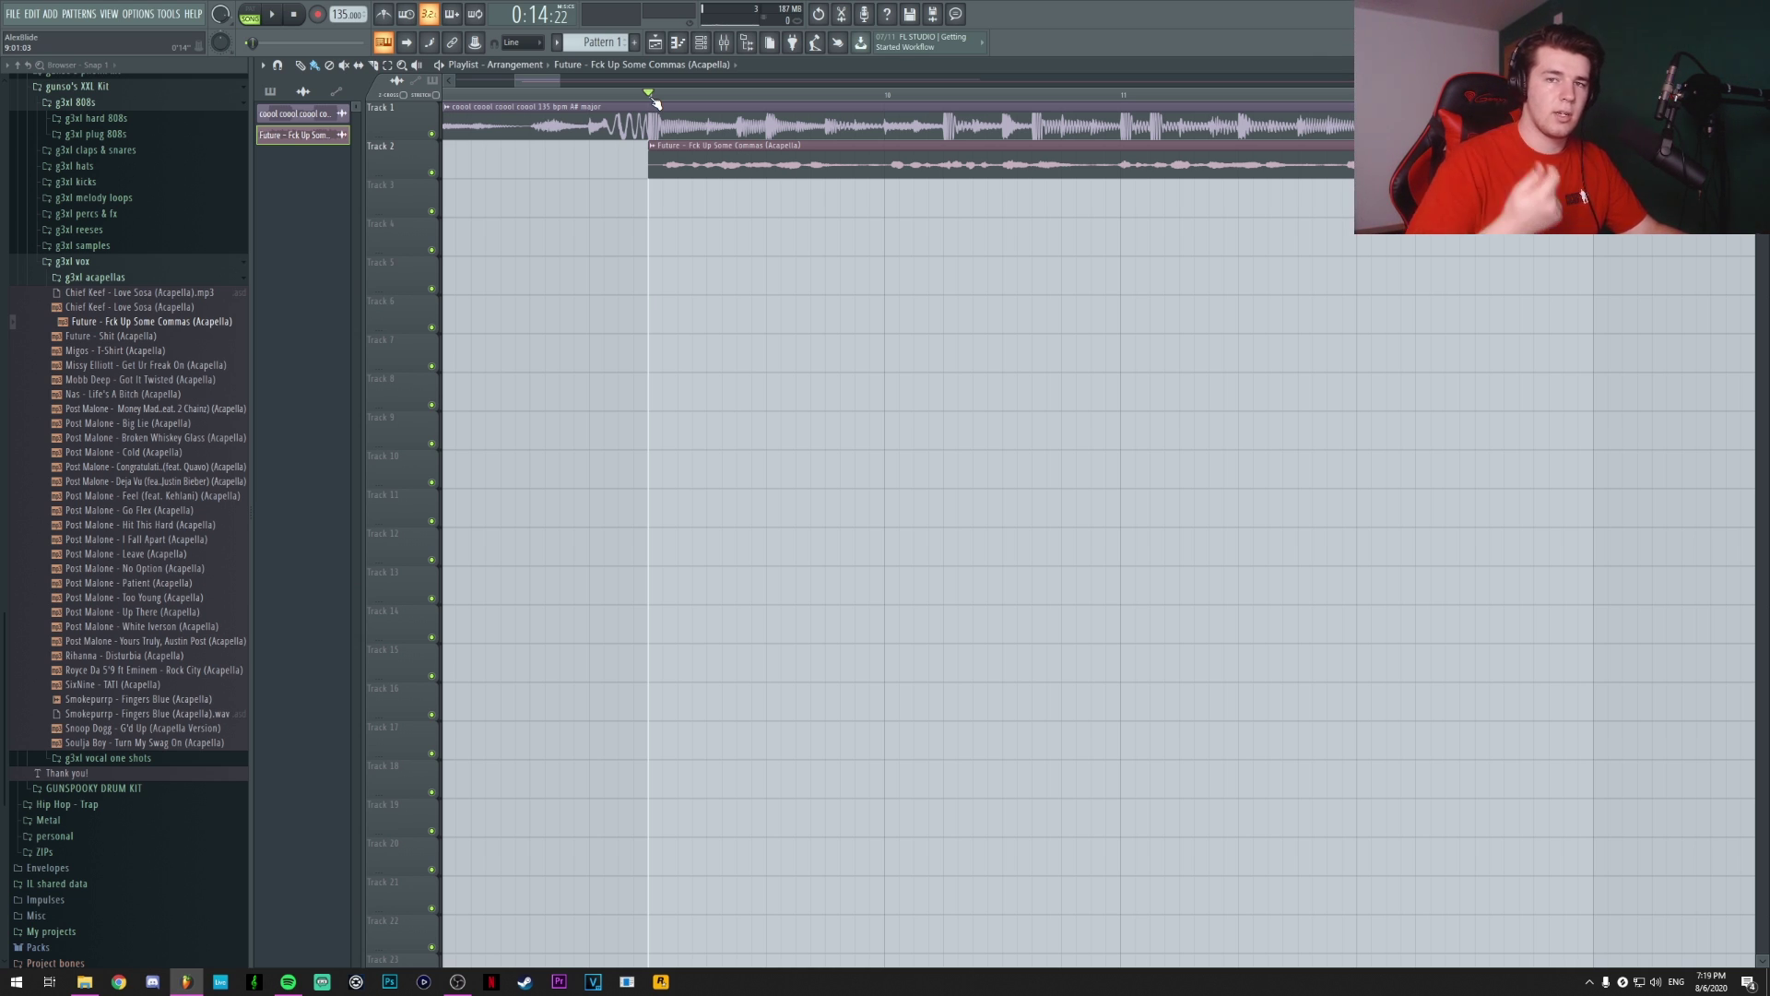
Solo Track 2 and play the acapella alone, then stop
right_click(432, 171)
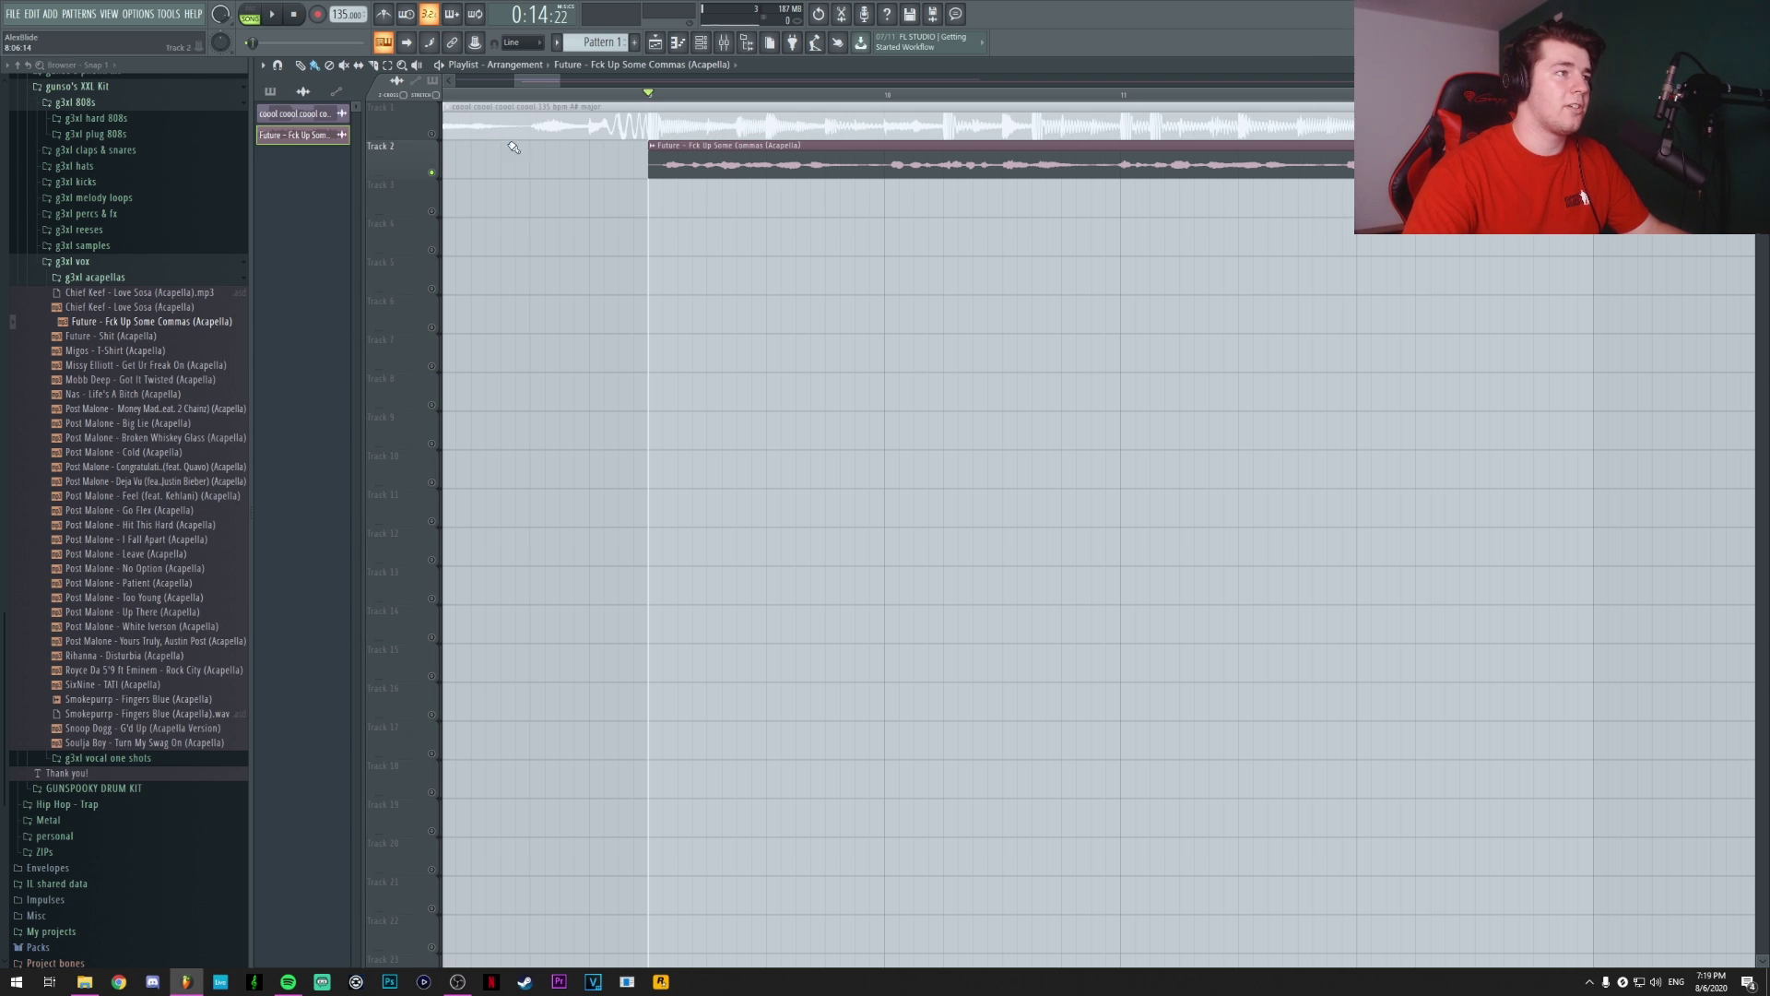
scroll(677, 89, "down", 2)
key("space")
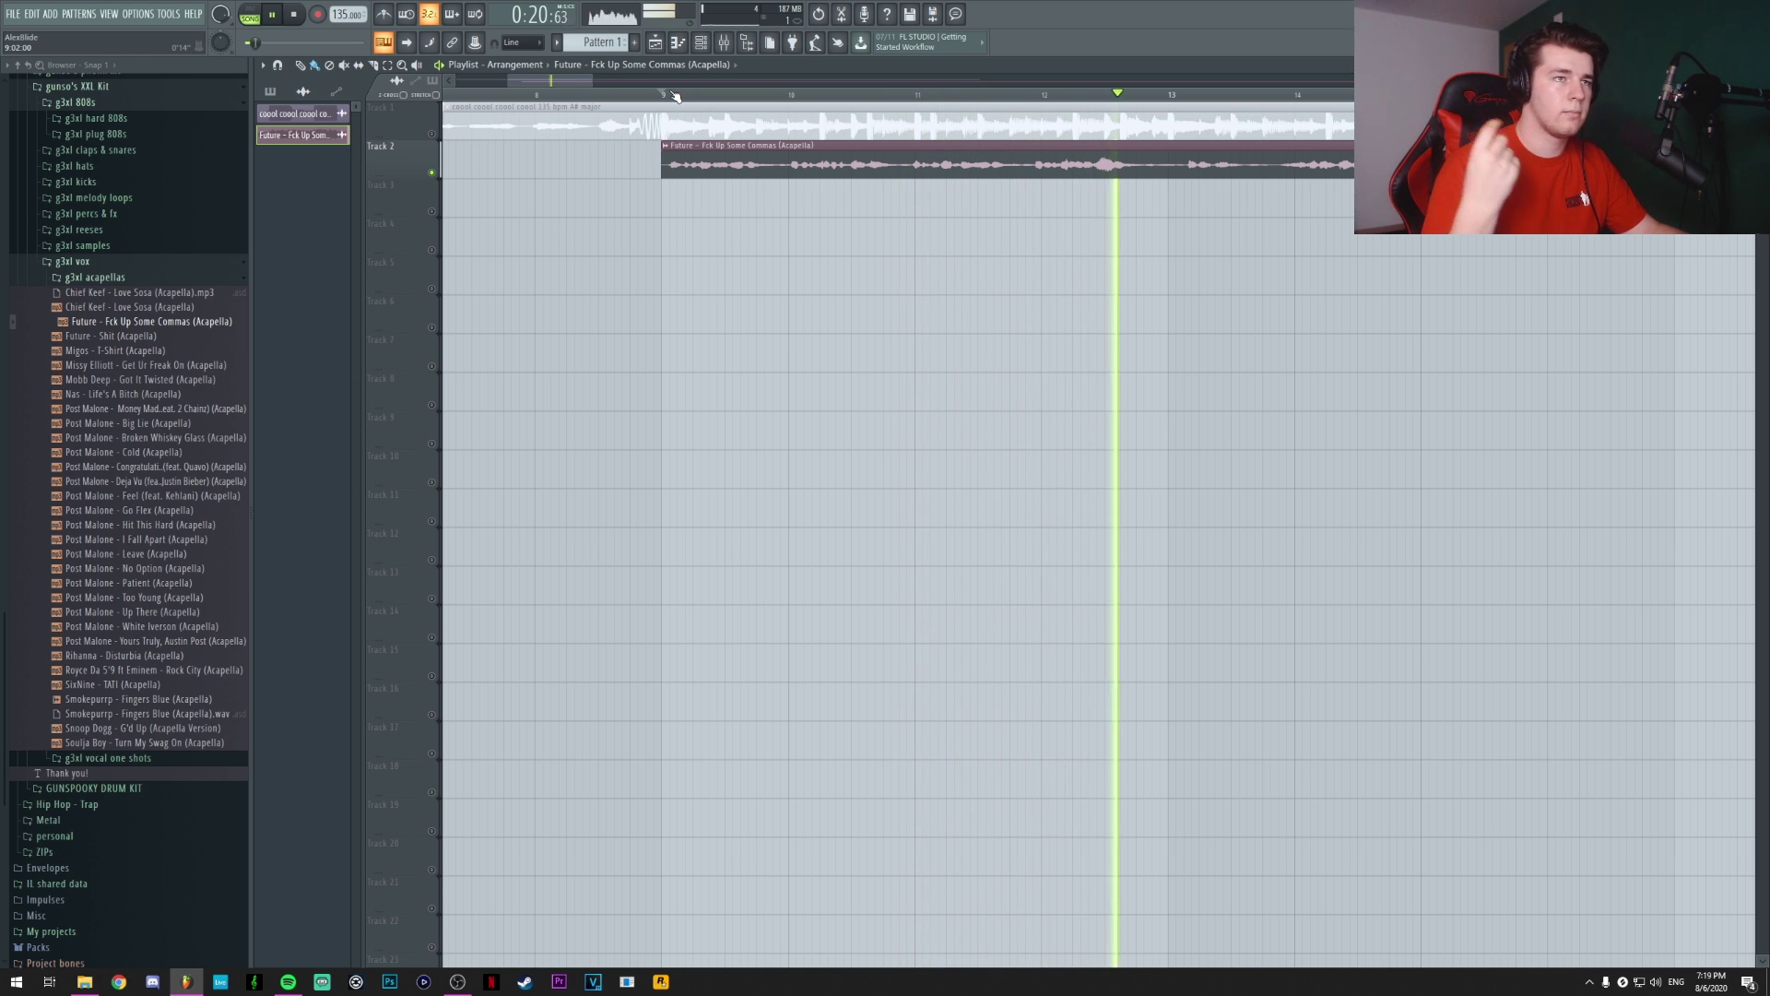
key("space")
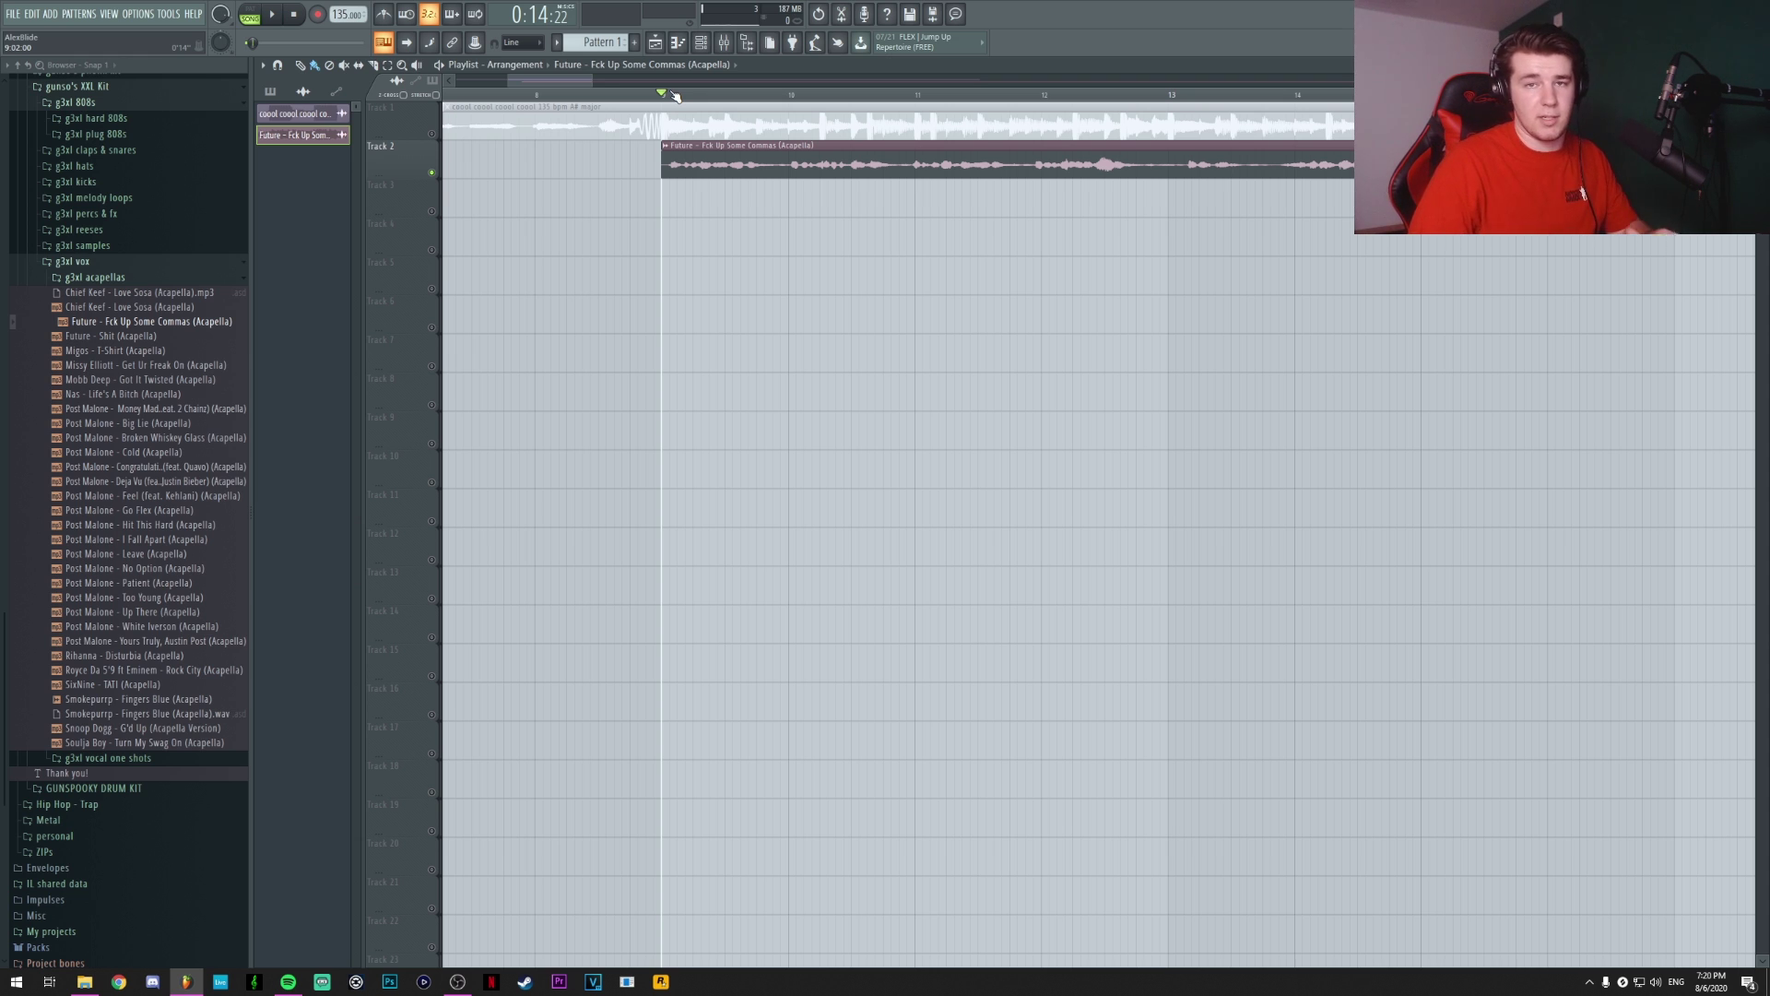
scroll(996, 154, "up", 3)
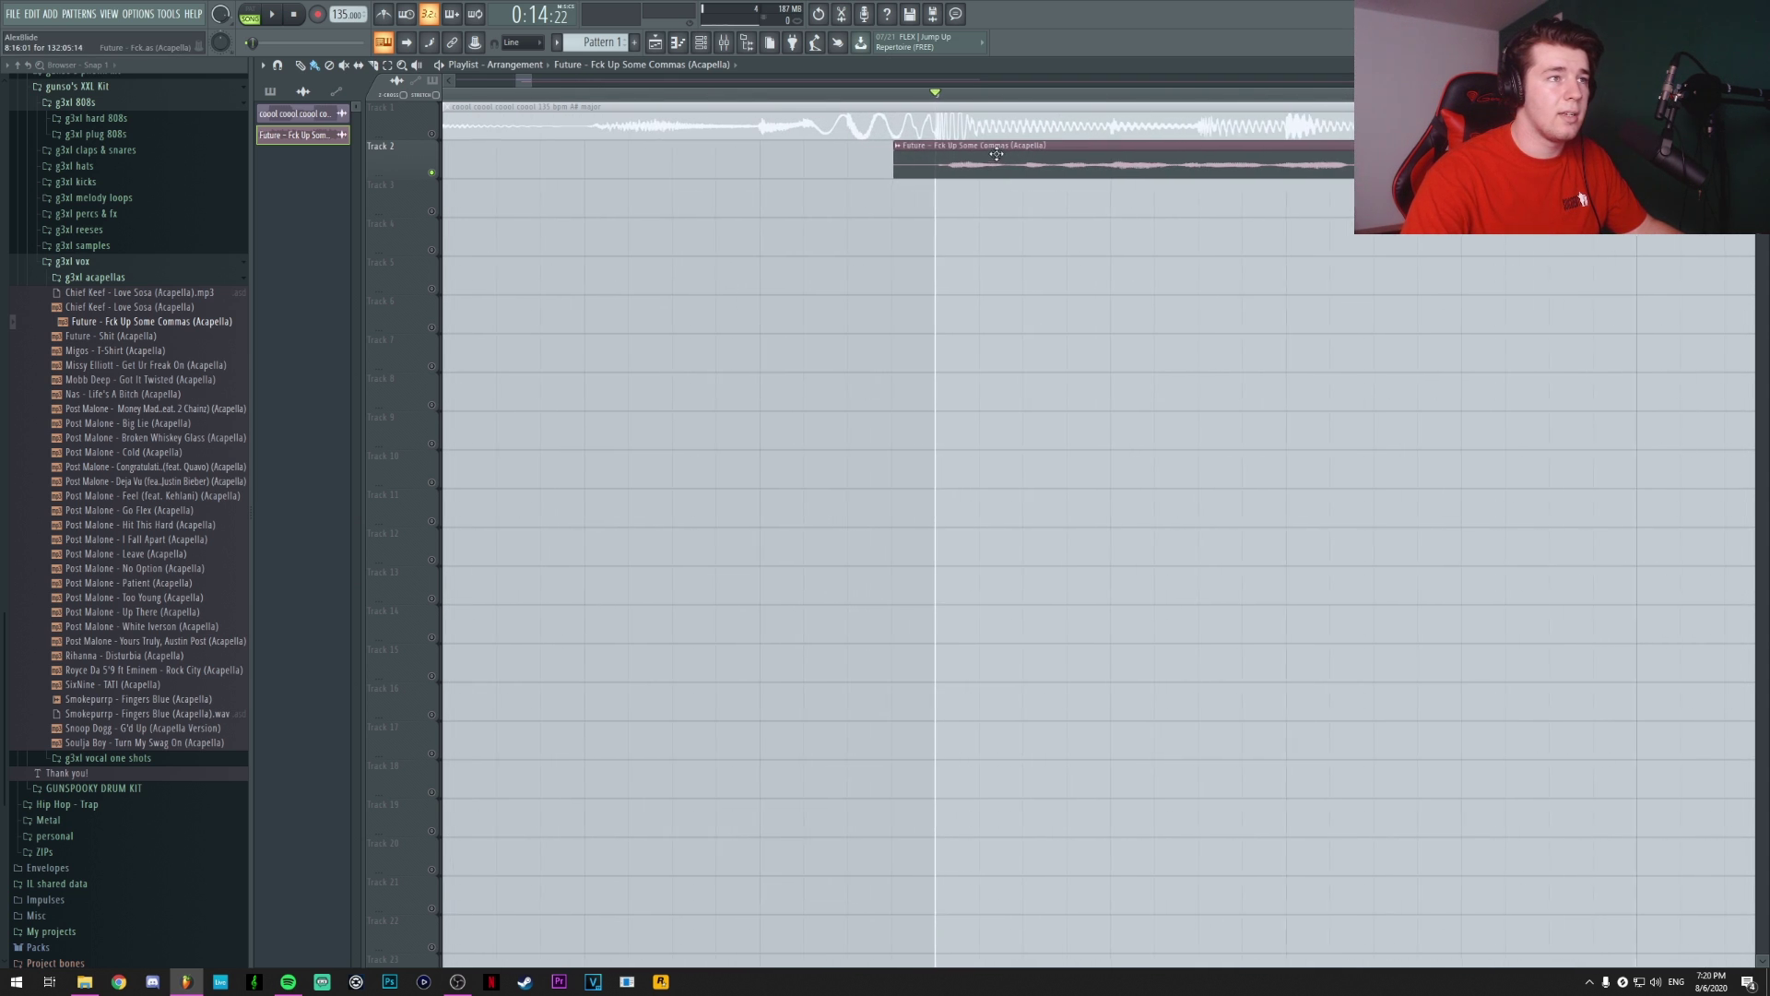
scroll(938, 171, "down", 2)
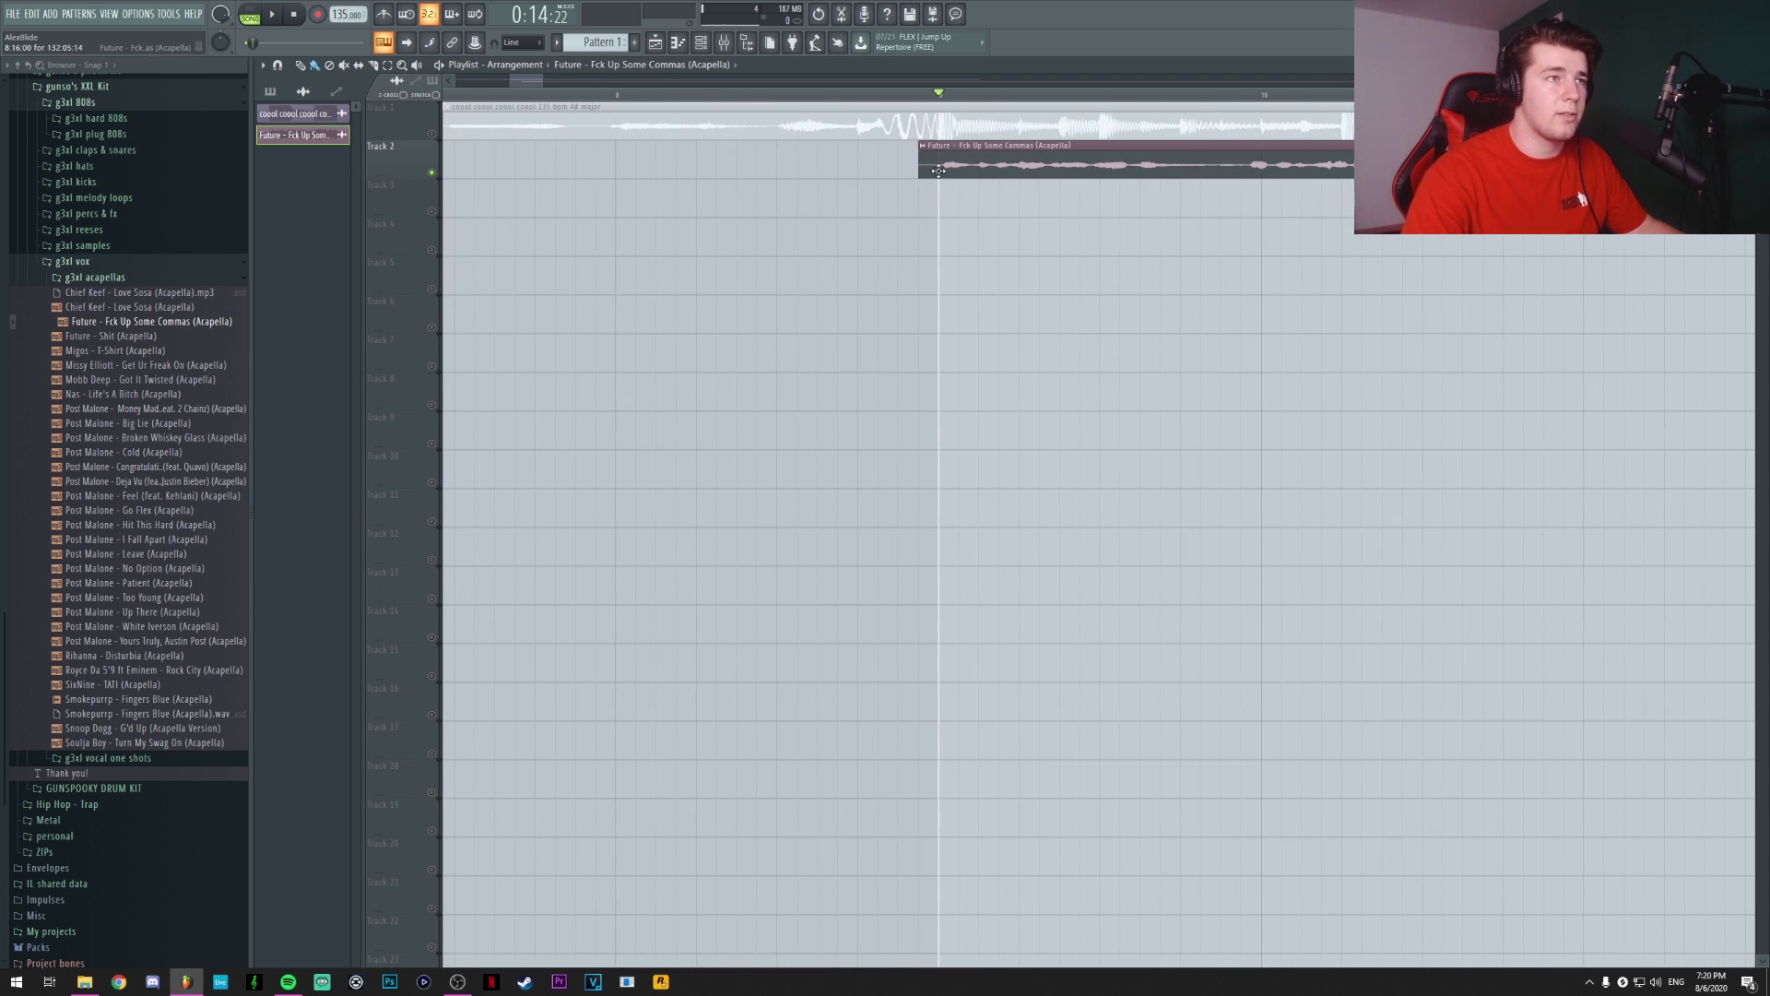
scroll(528, 81, "down", 4)
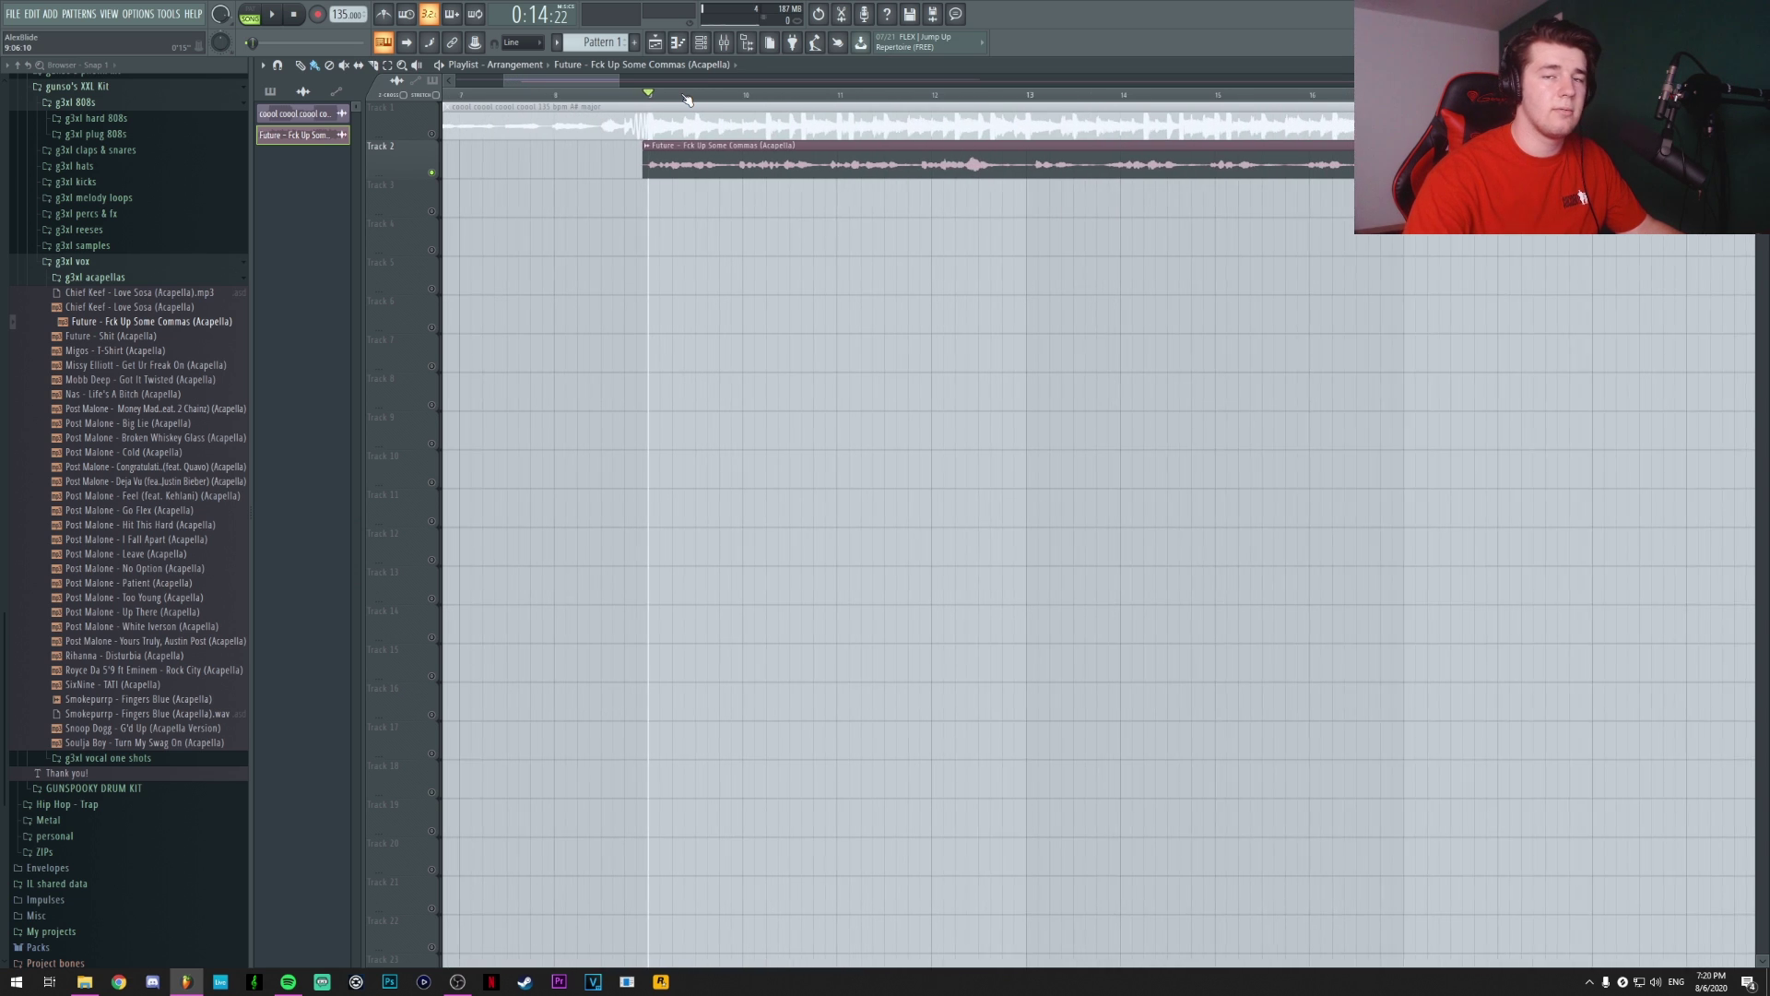
scroll(687, 99, "down", 1)
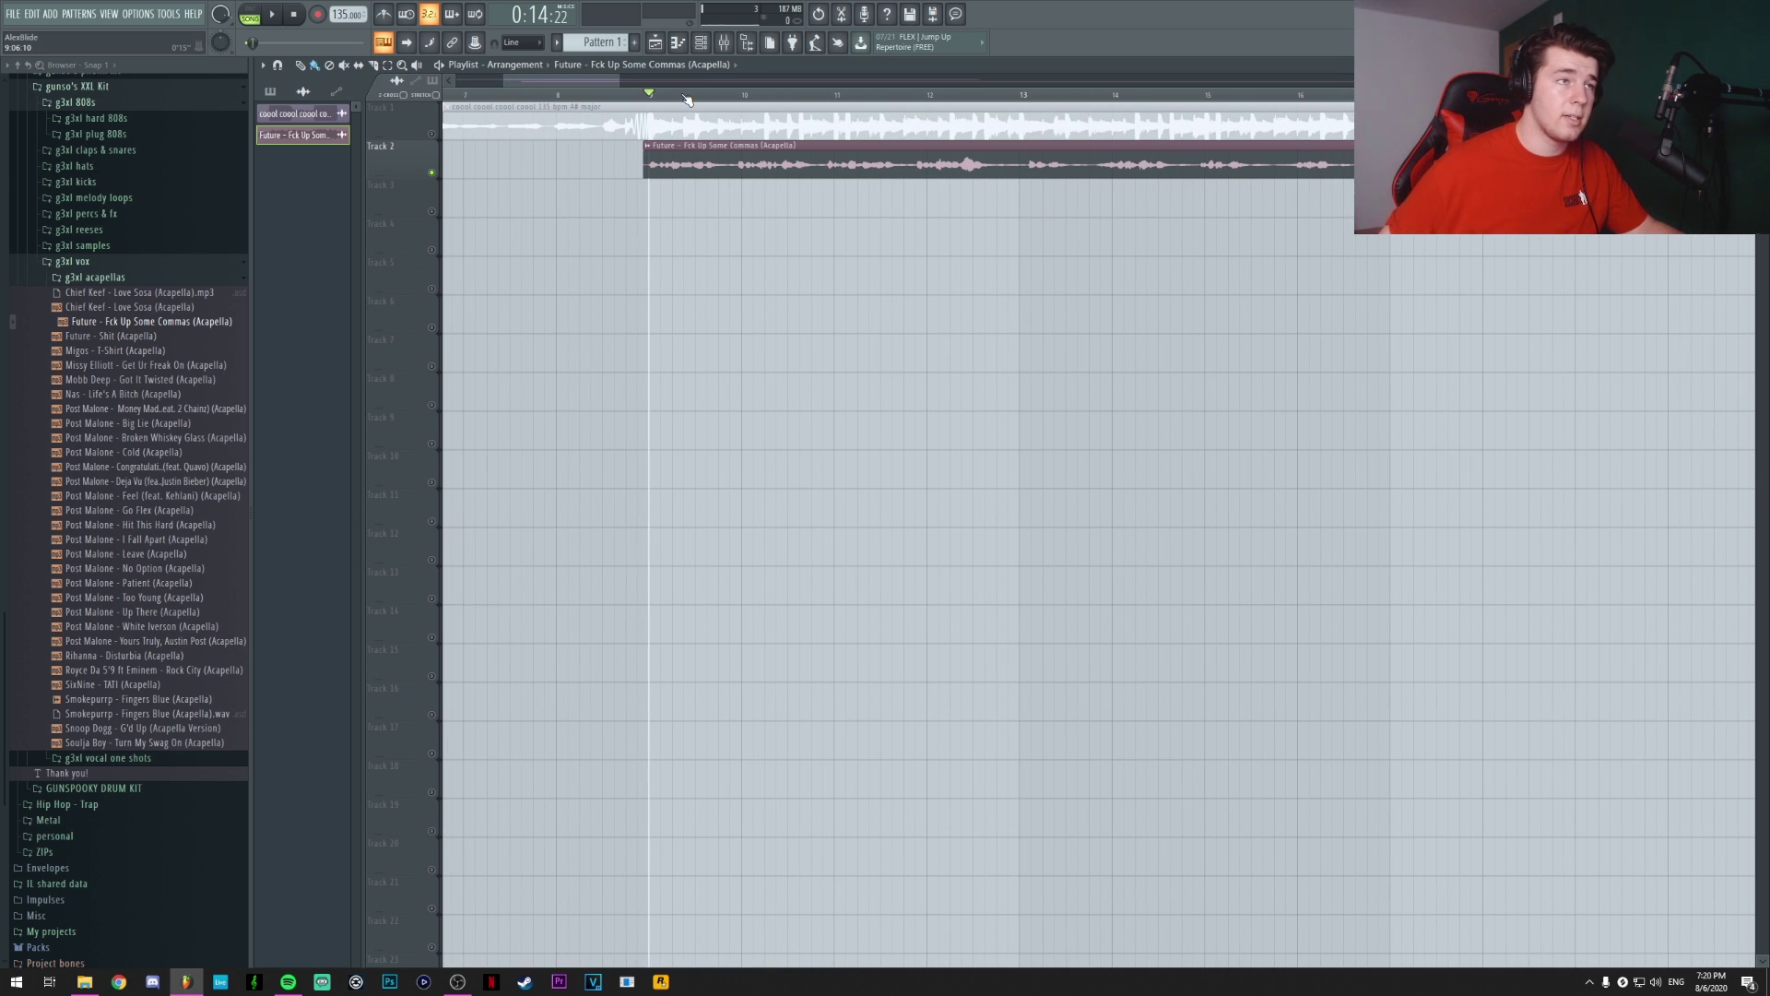
key("space")
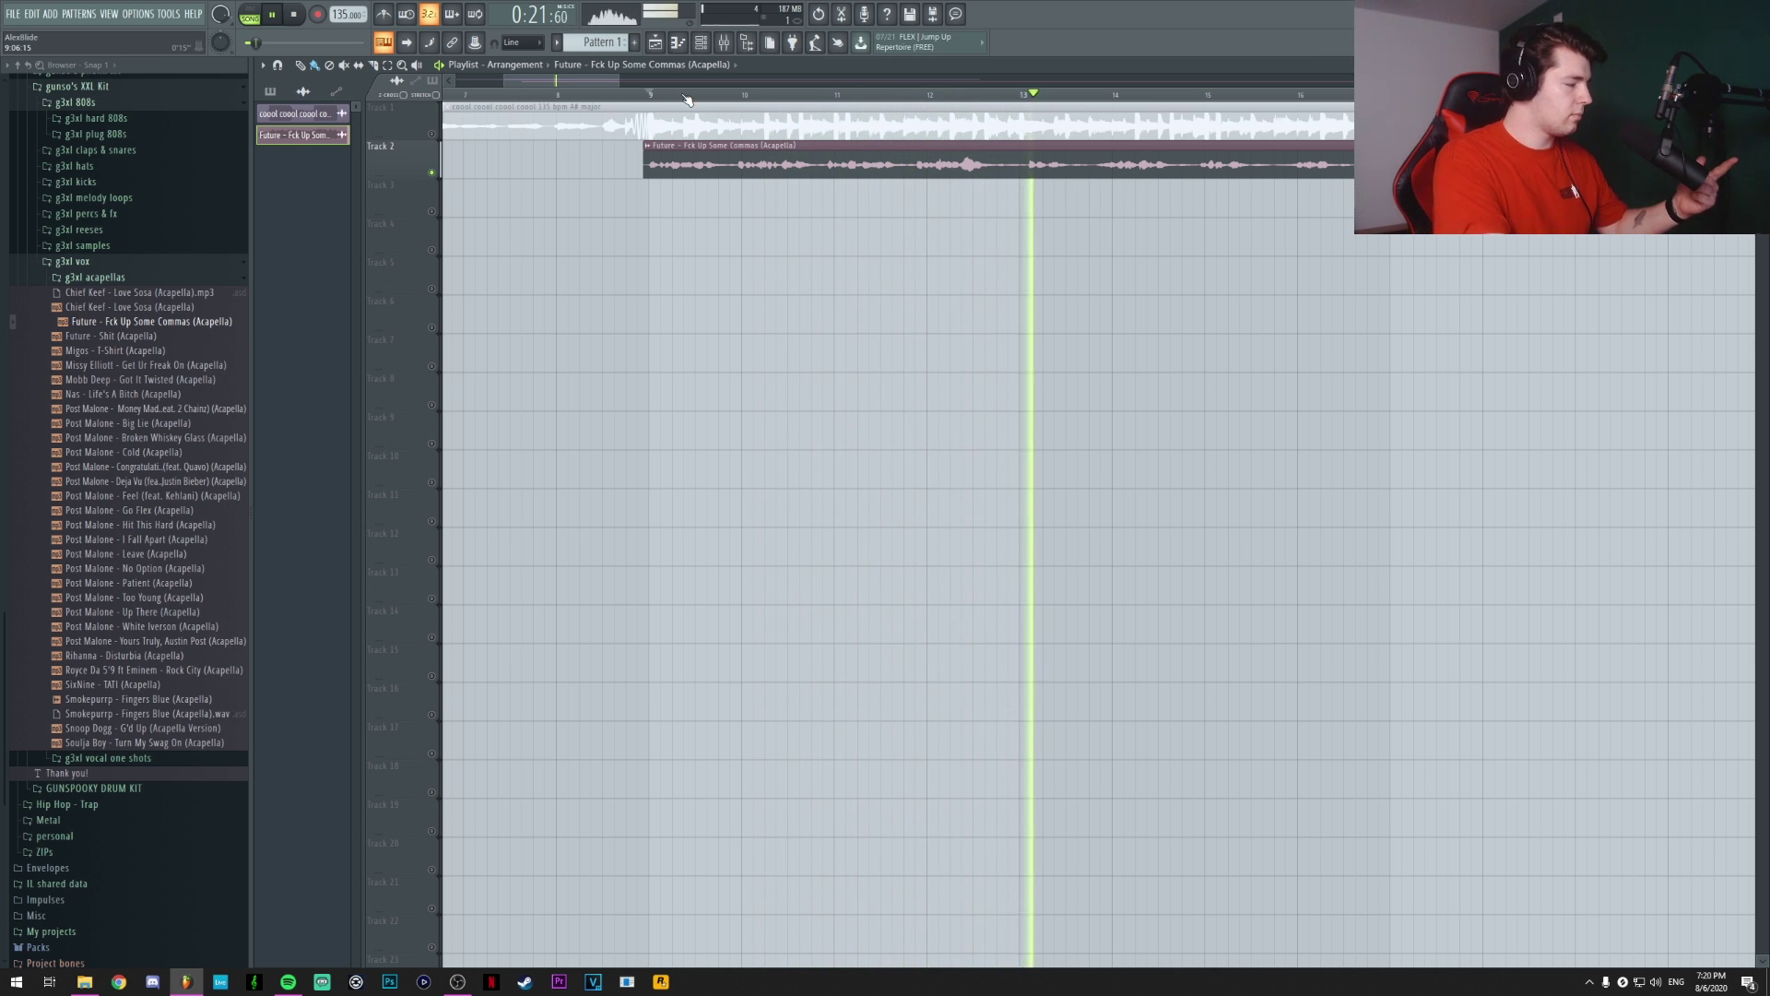
key("space")
scroll(936, 162, "up", 5)
left_click(870, 92)
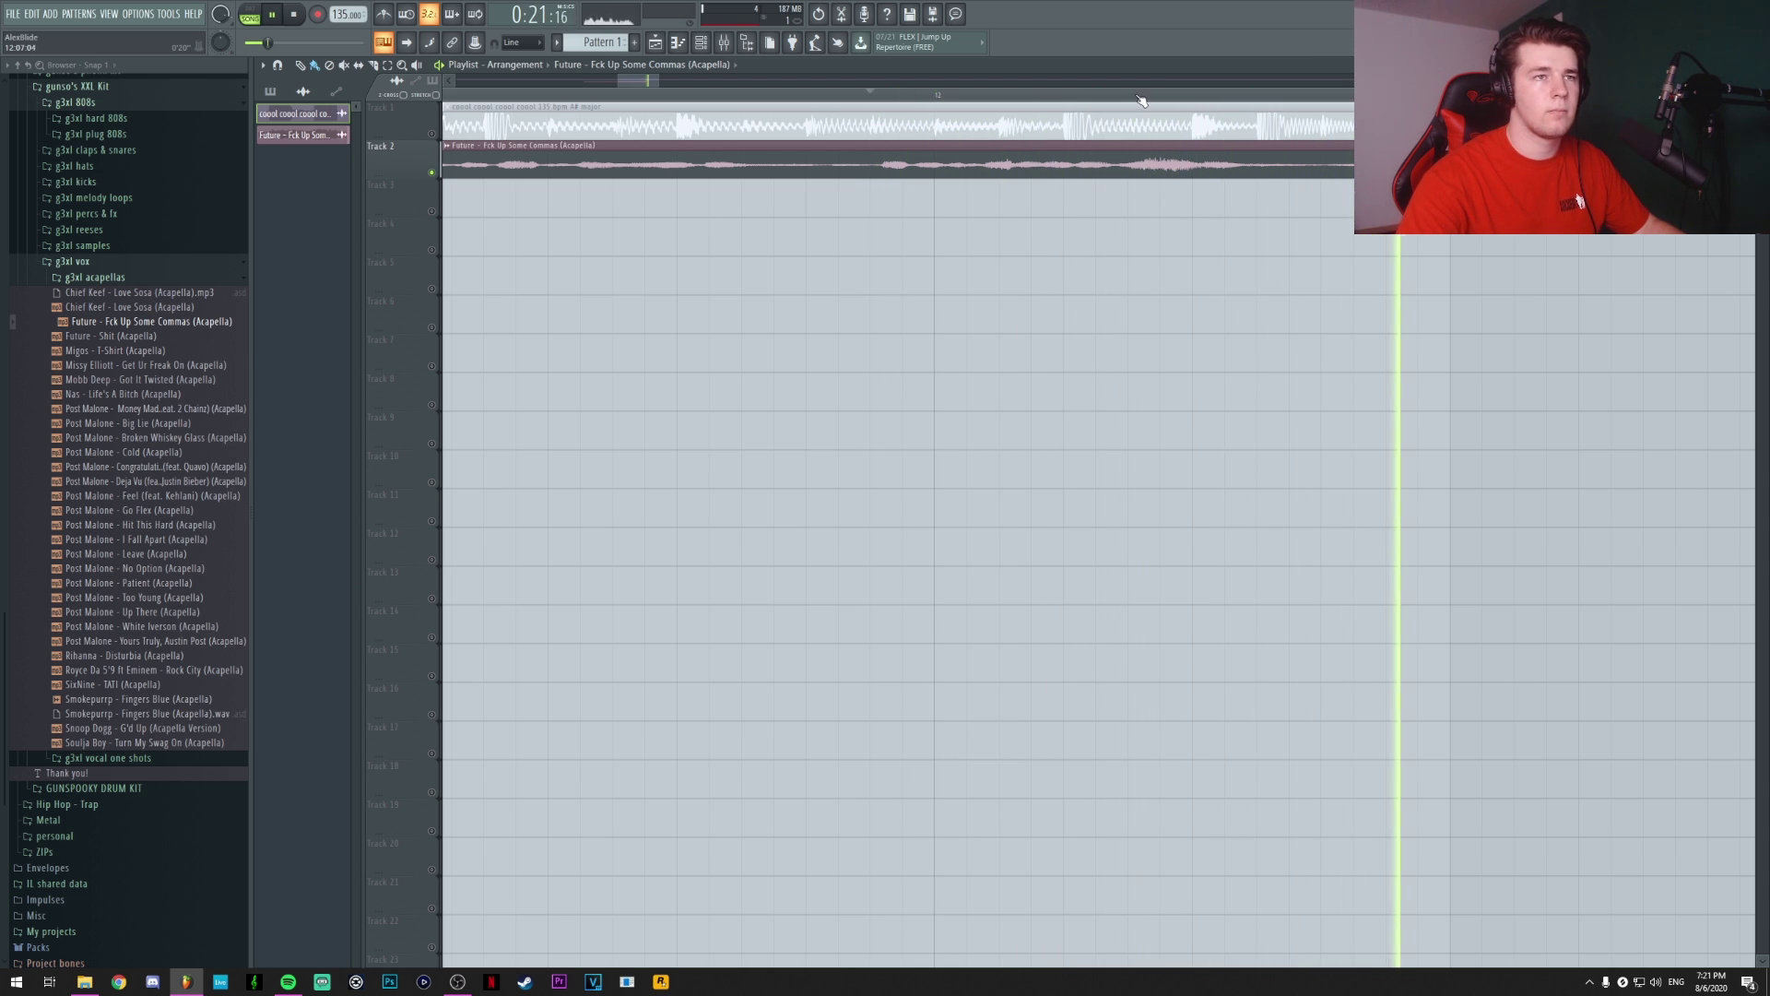
Stop playback and stretch the acapella clip's right edge slightly longer
key("space")
scroll(685, 83, "down", 4)
scroll(686, 83, "left", 1)
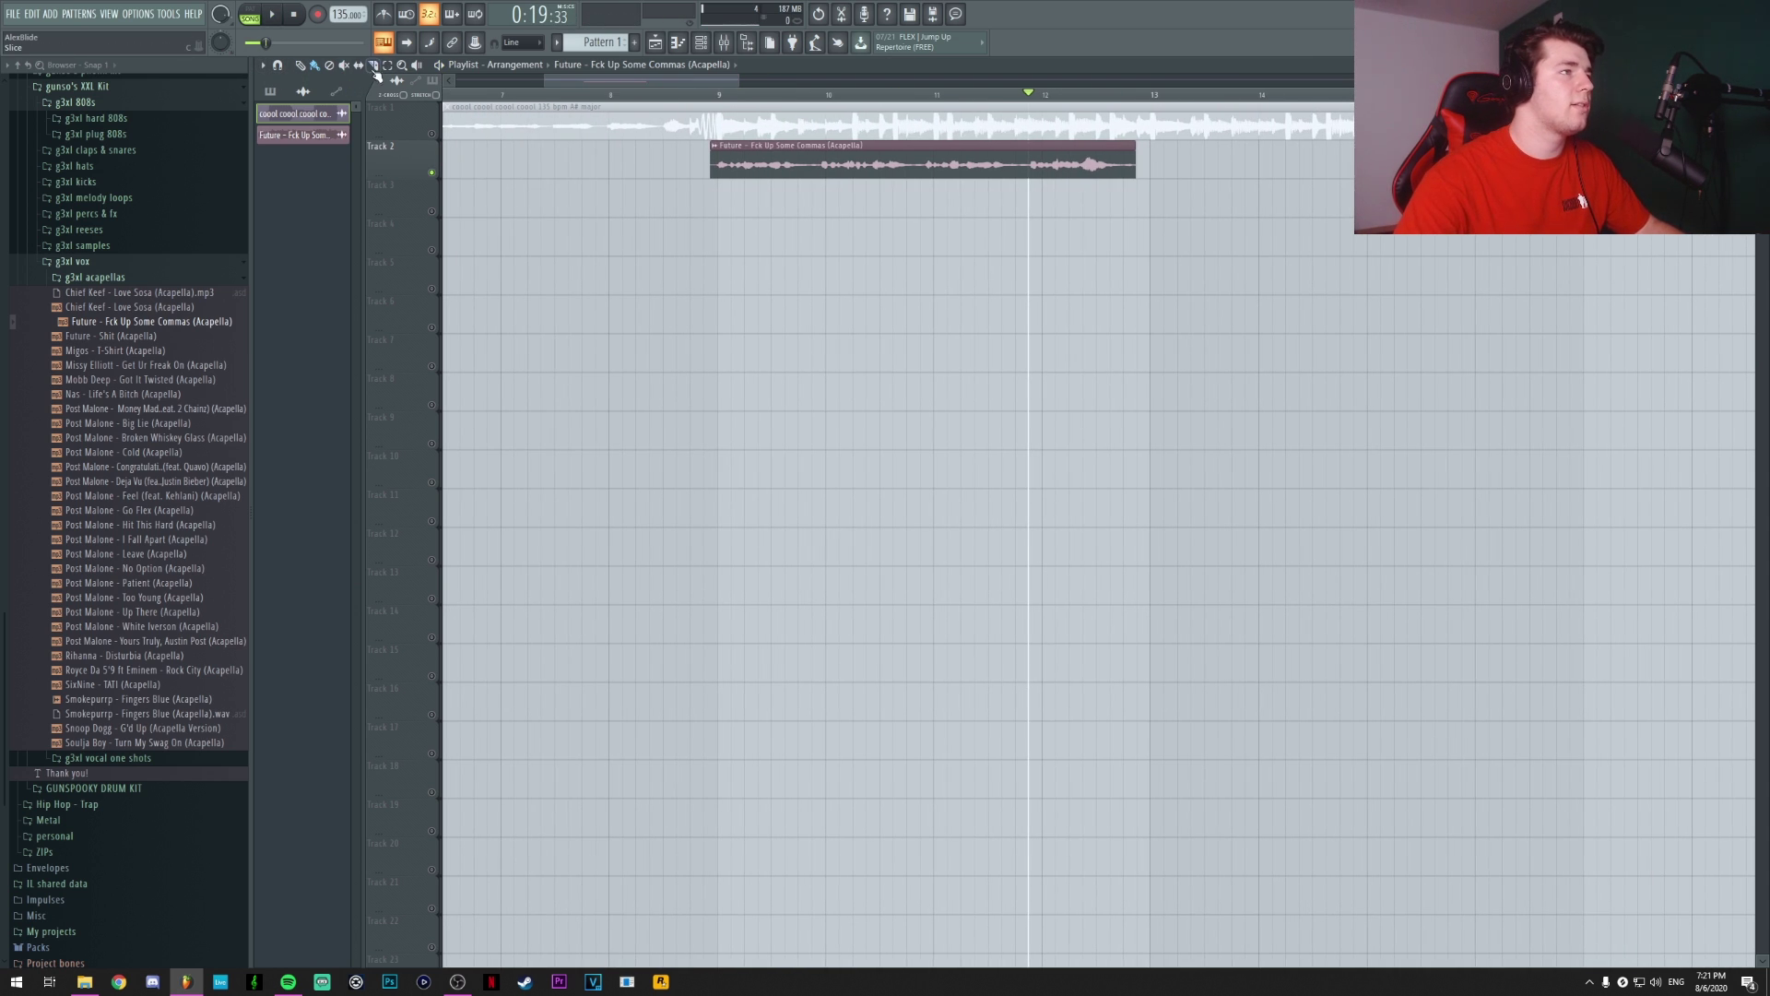
scroll(743, 172, "up", 3)
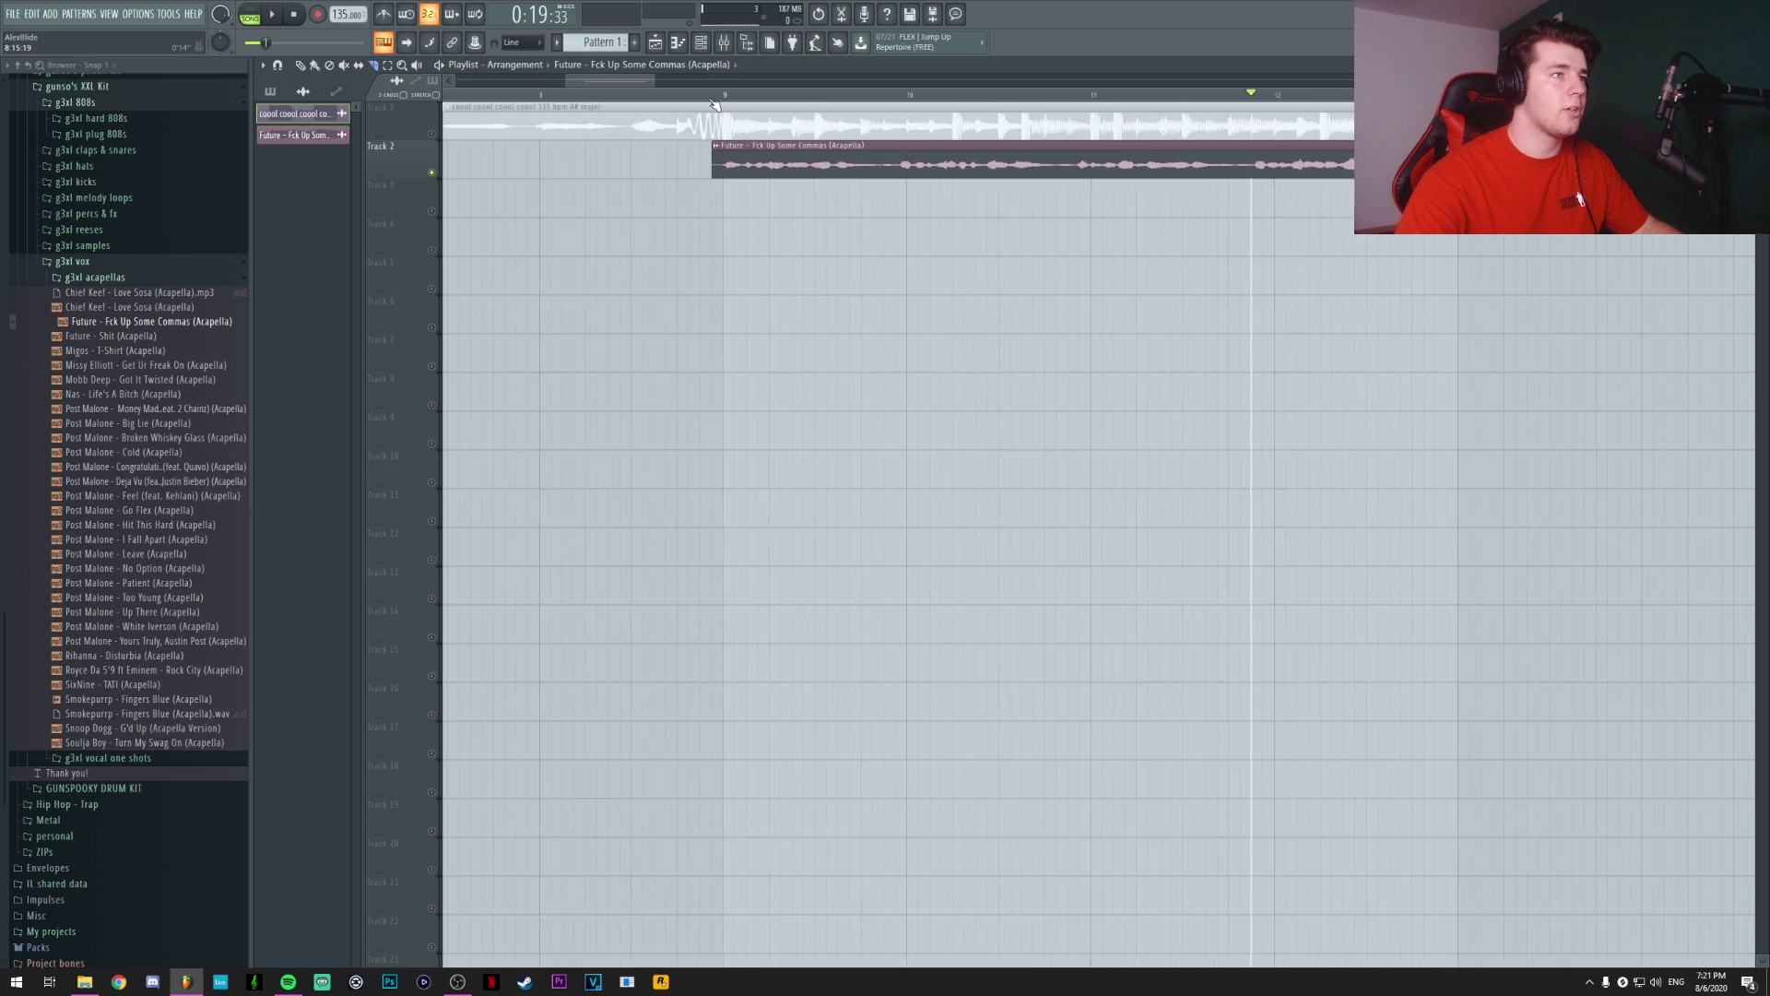
scroll(603, 78, "down", 2)
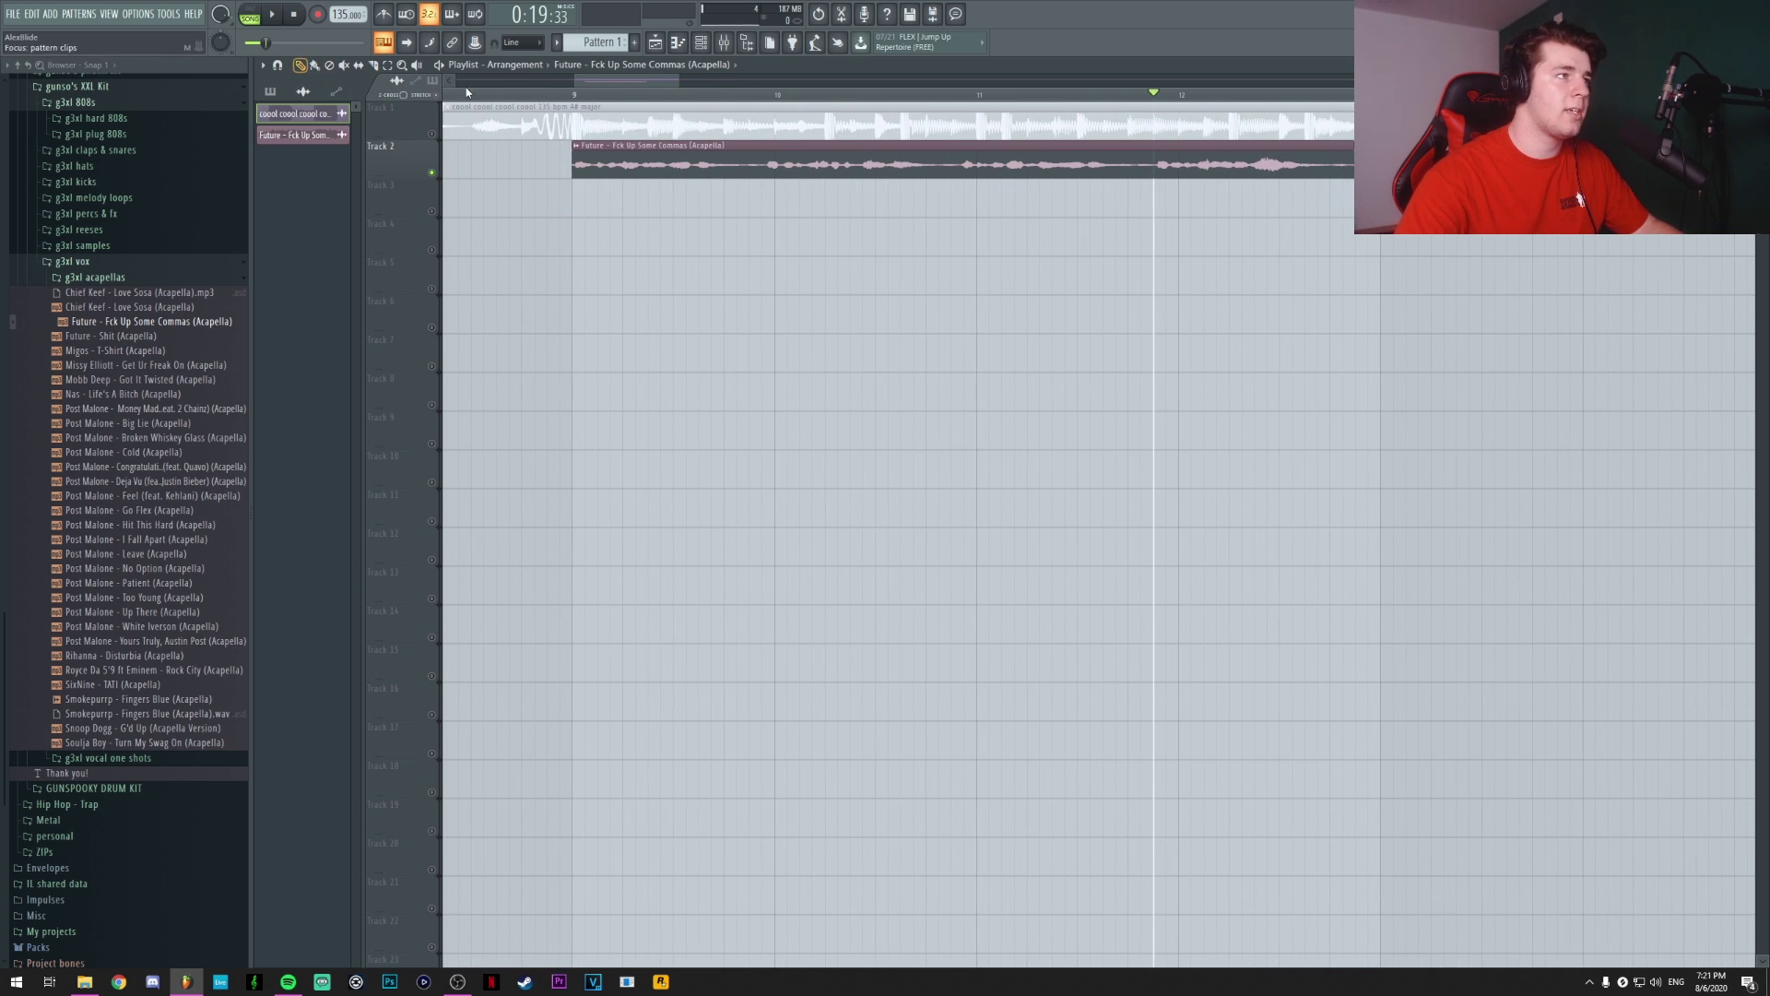
scroll(777, 157, "down", 1)
left_click_drag(1201, 158, 1229, 158)
Turn on the metronome and play the stretched acapella from bar 9
left_click(627, 93)
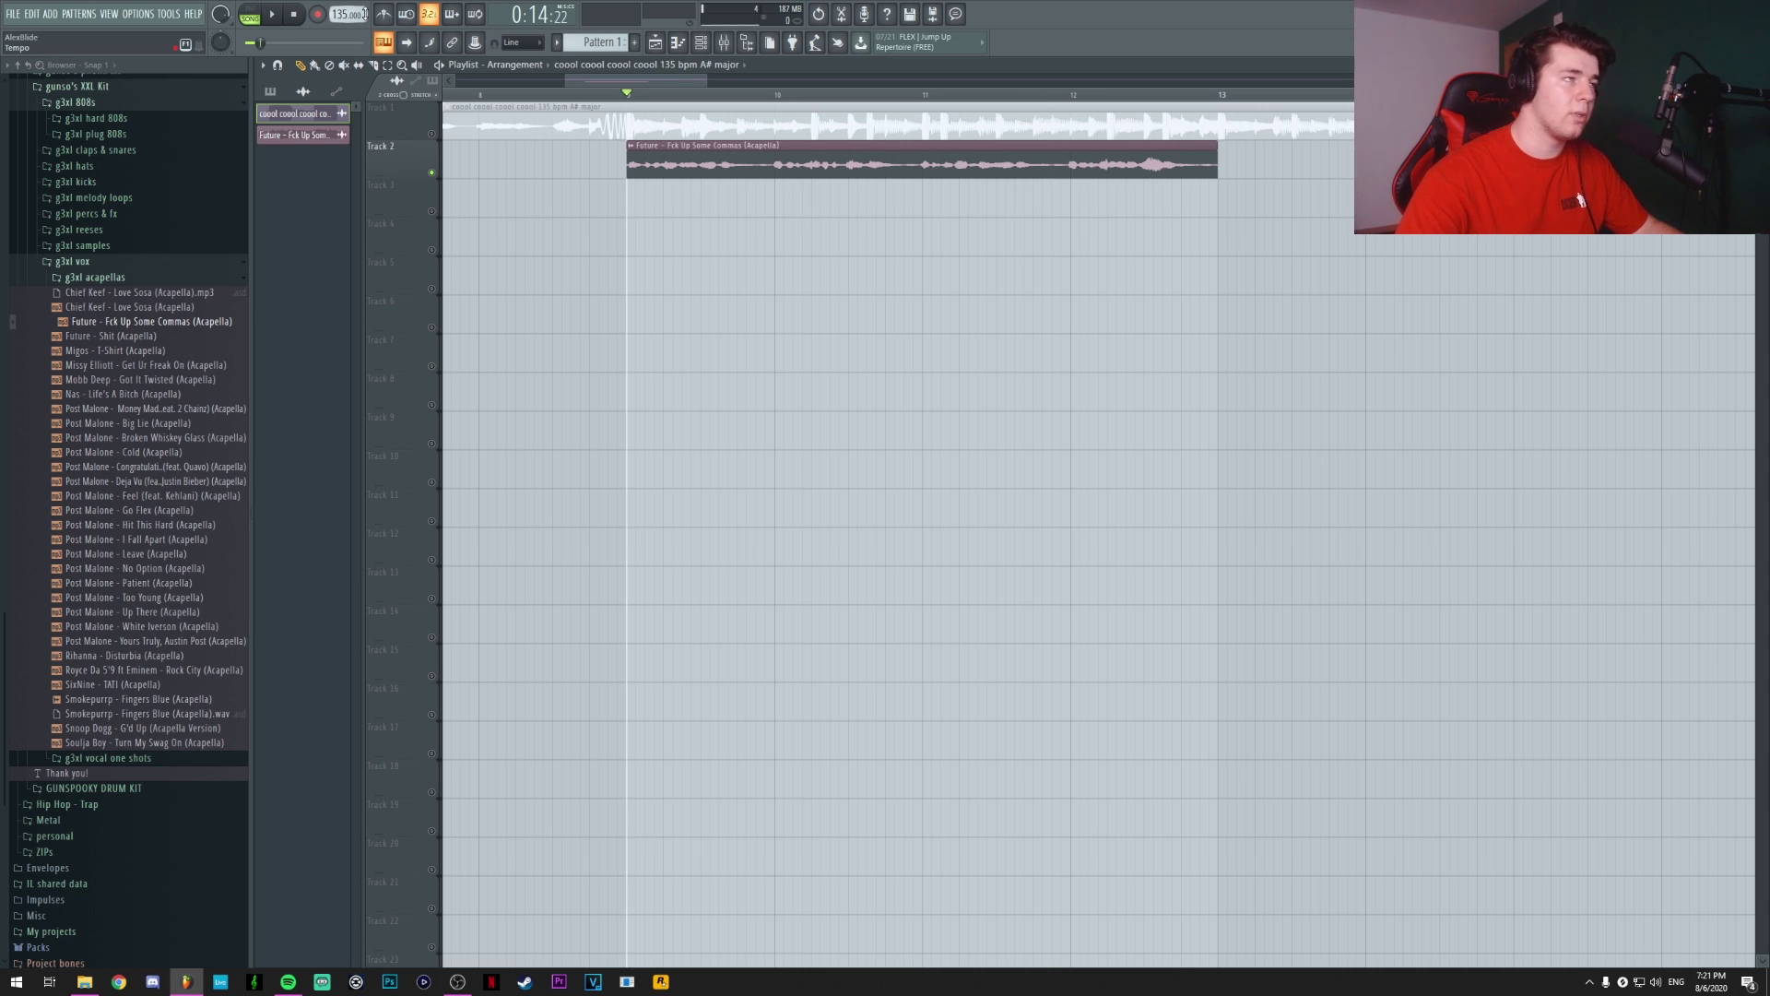
left_click(386, 17)
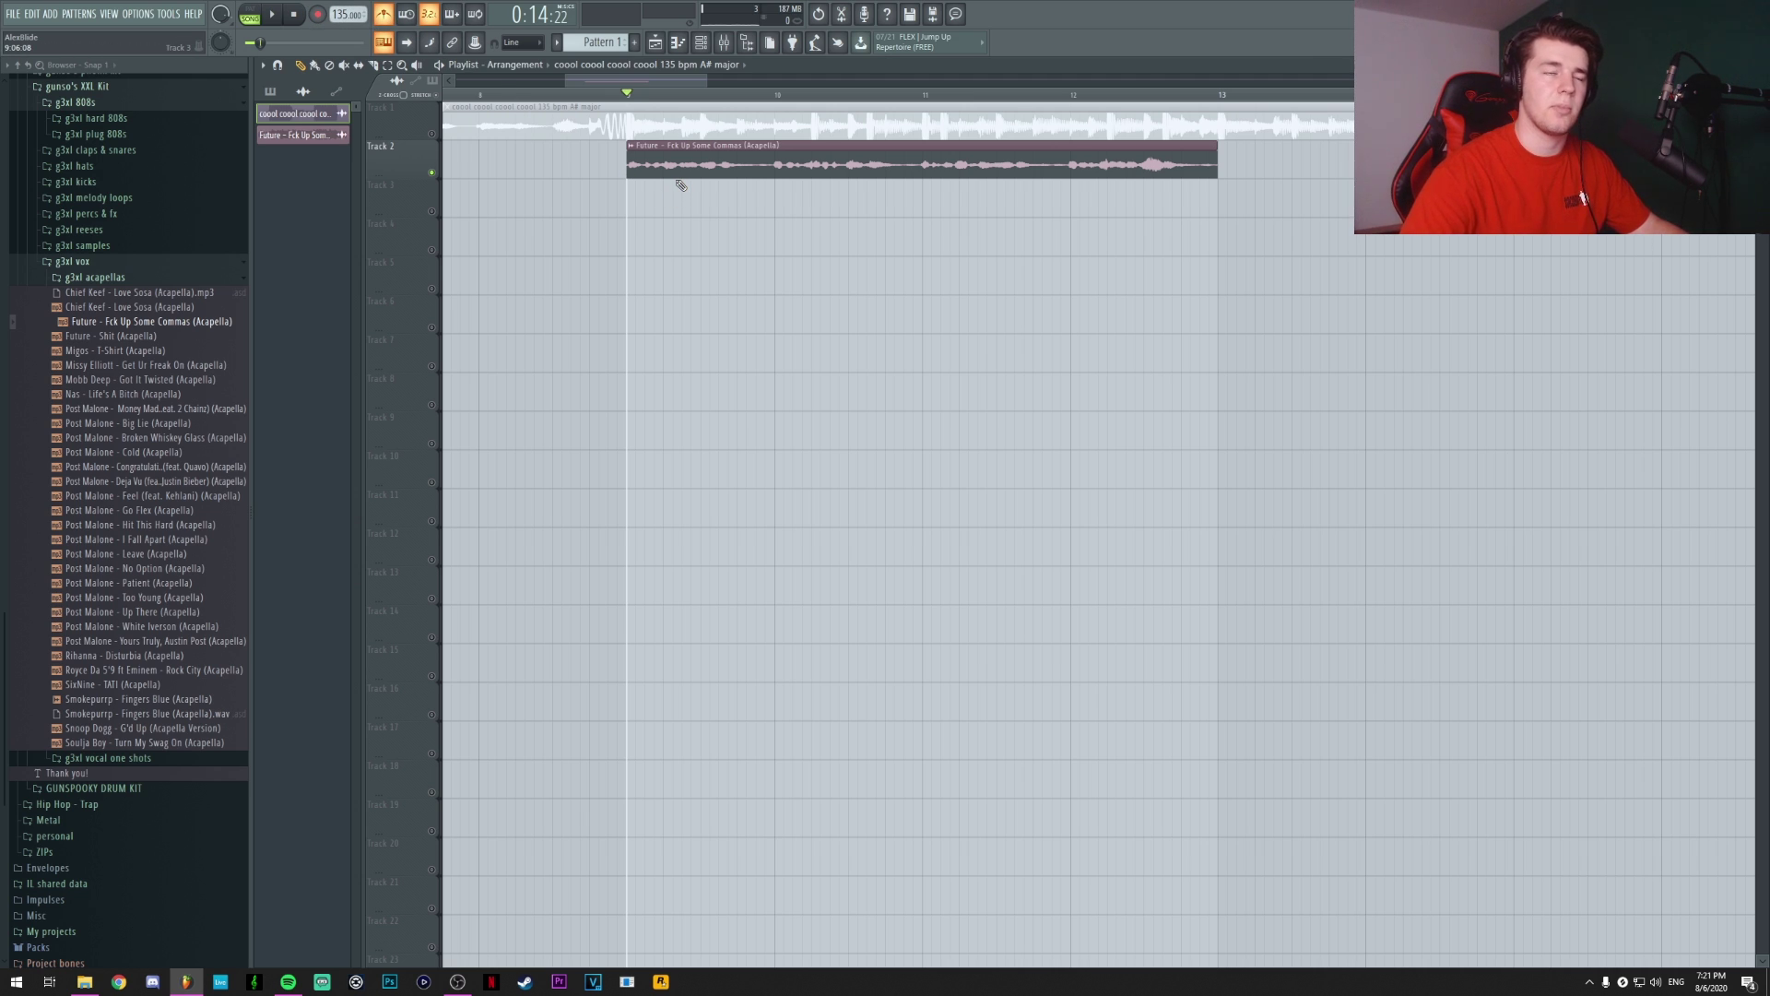
key("space")
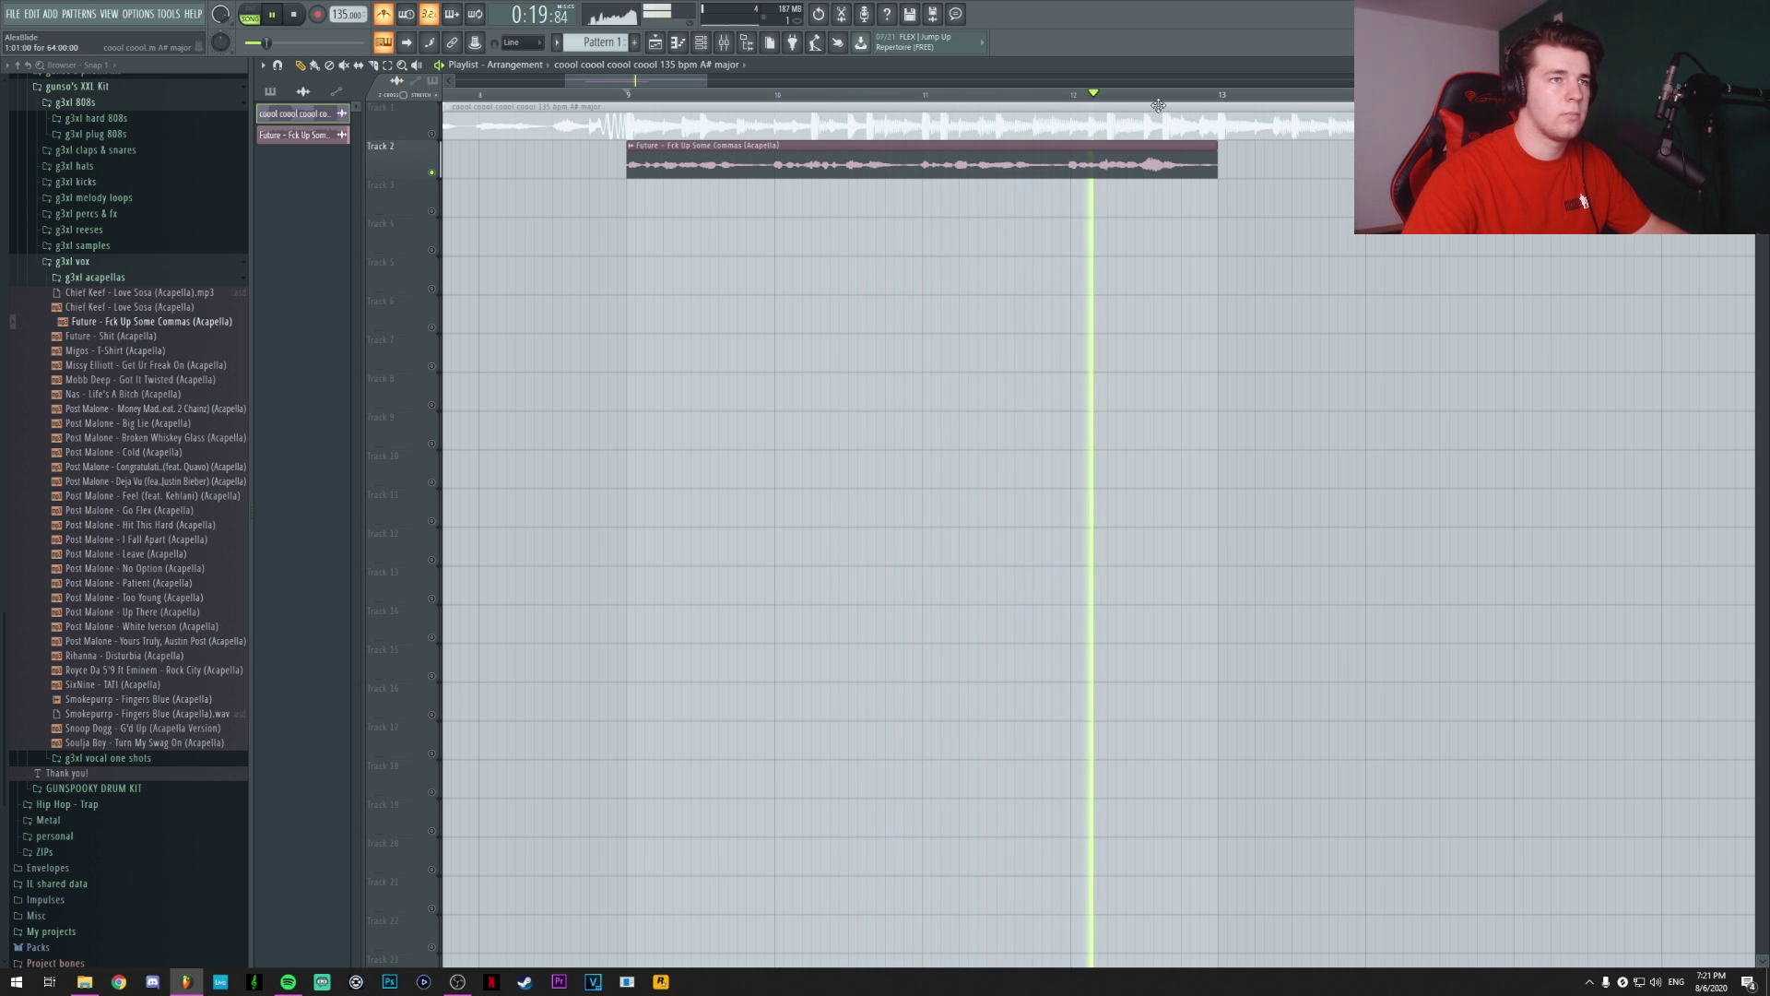
Extend the acapella clip on Track 2 and cut it at bar 25
key("space")
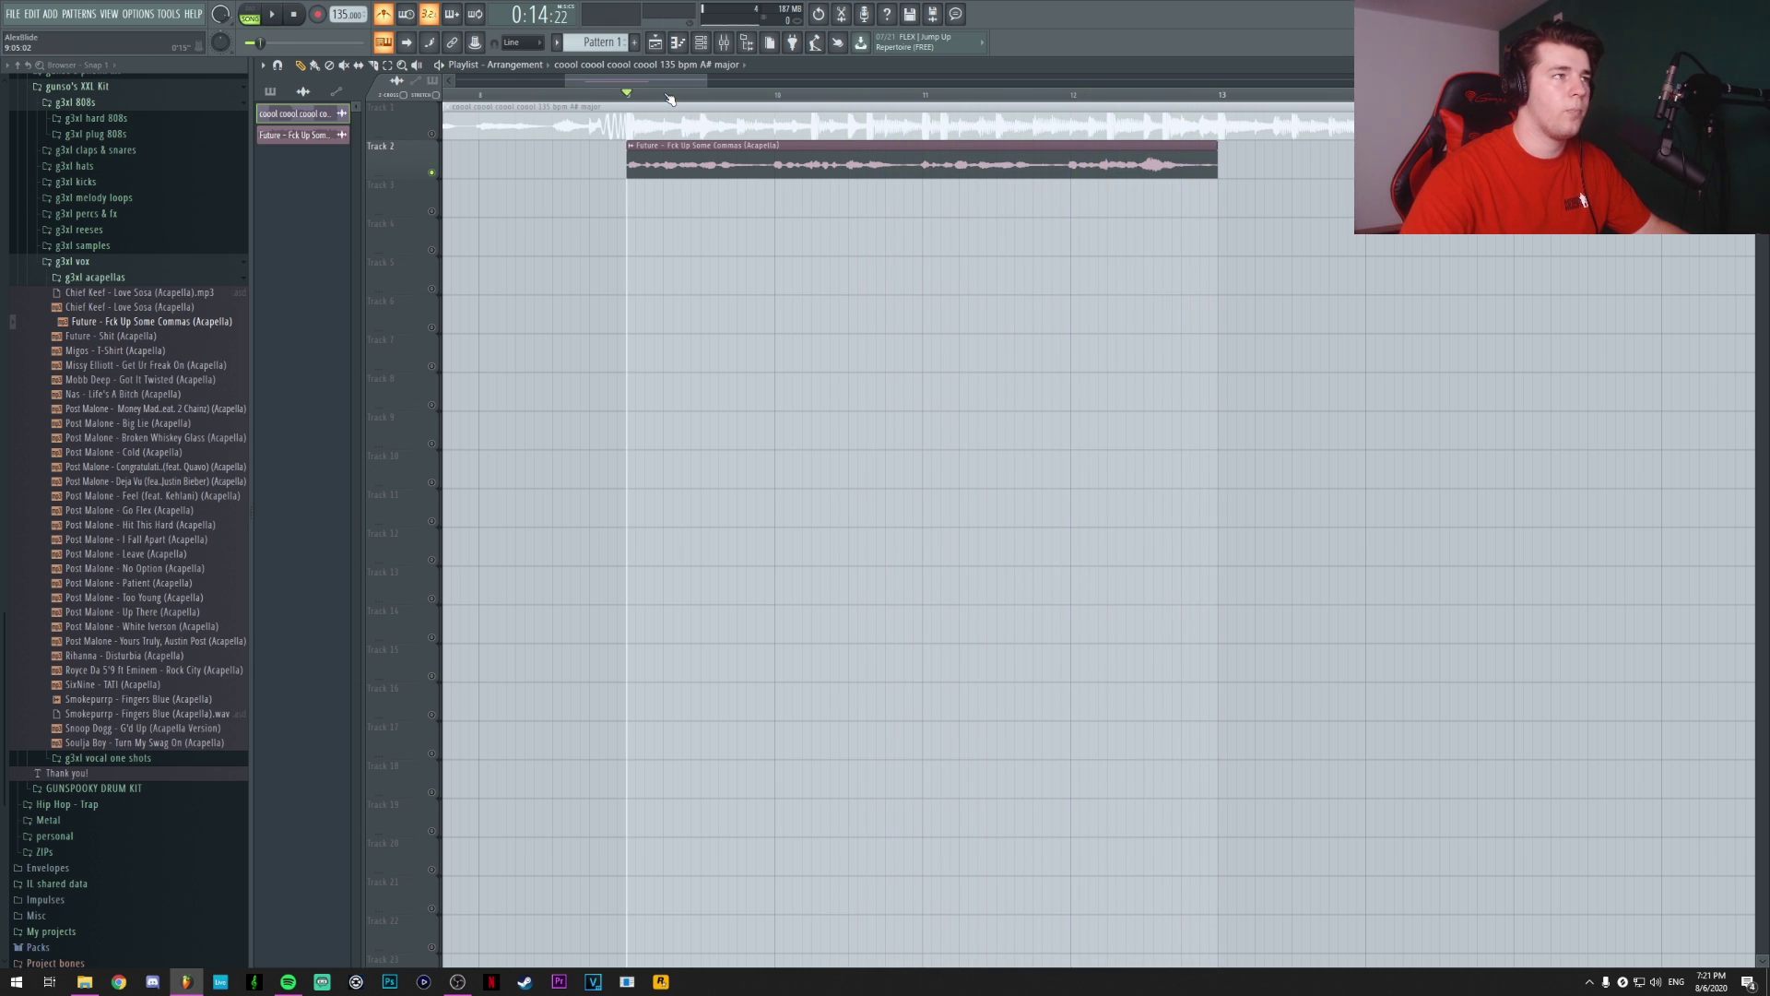
scroll(682, 96, "down", 2)
scroll(678, 96, "down", 2)
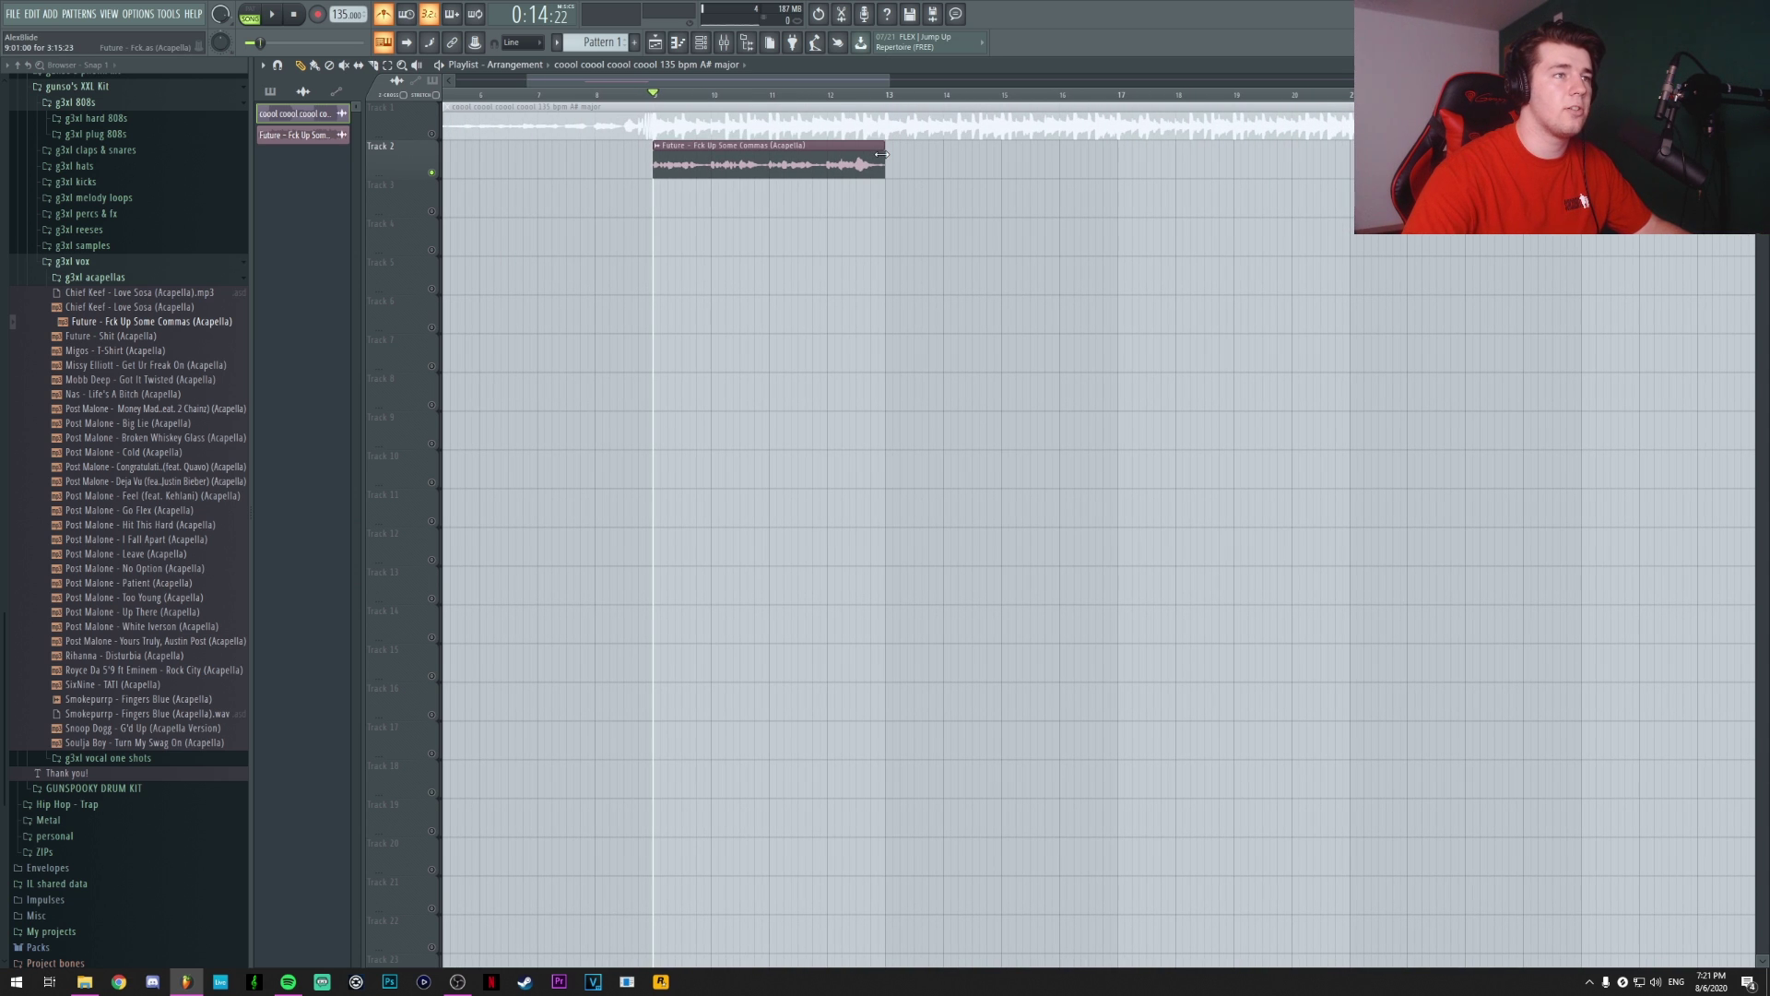
left_click_drag(887, 154, 1360, 154)
scroll(1361, 154, "down", 4)
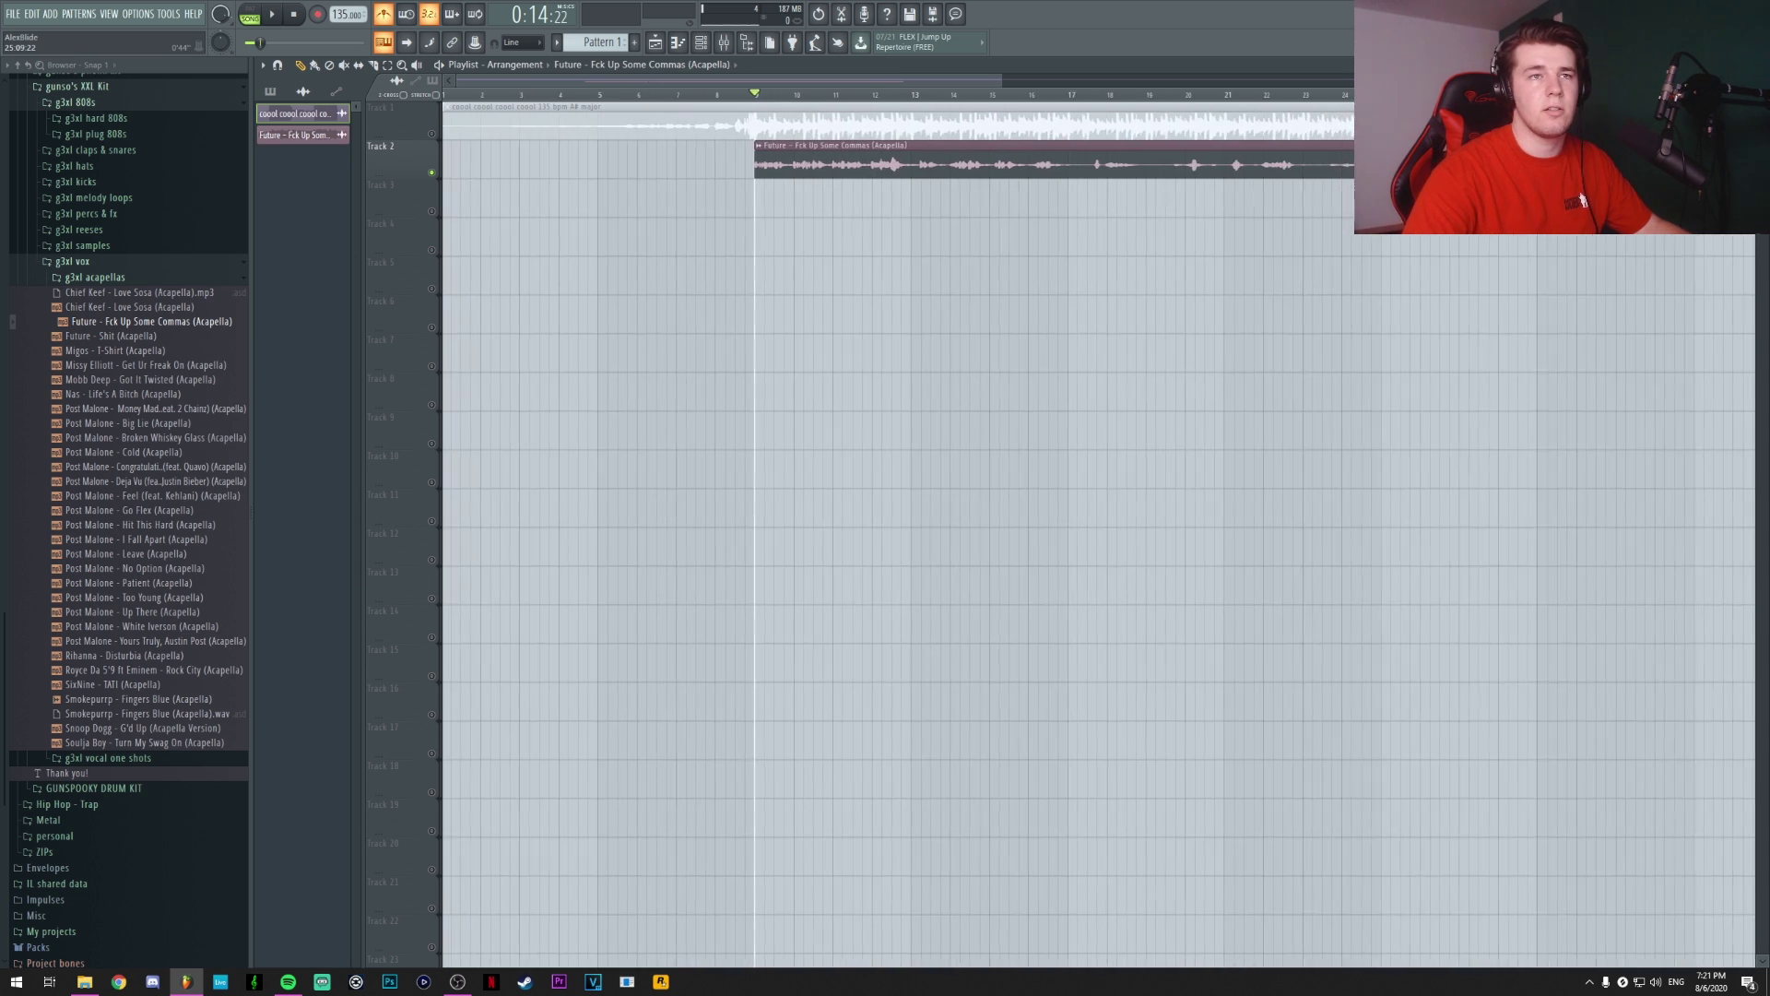
scroll(916, 133, "down", 3)
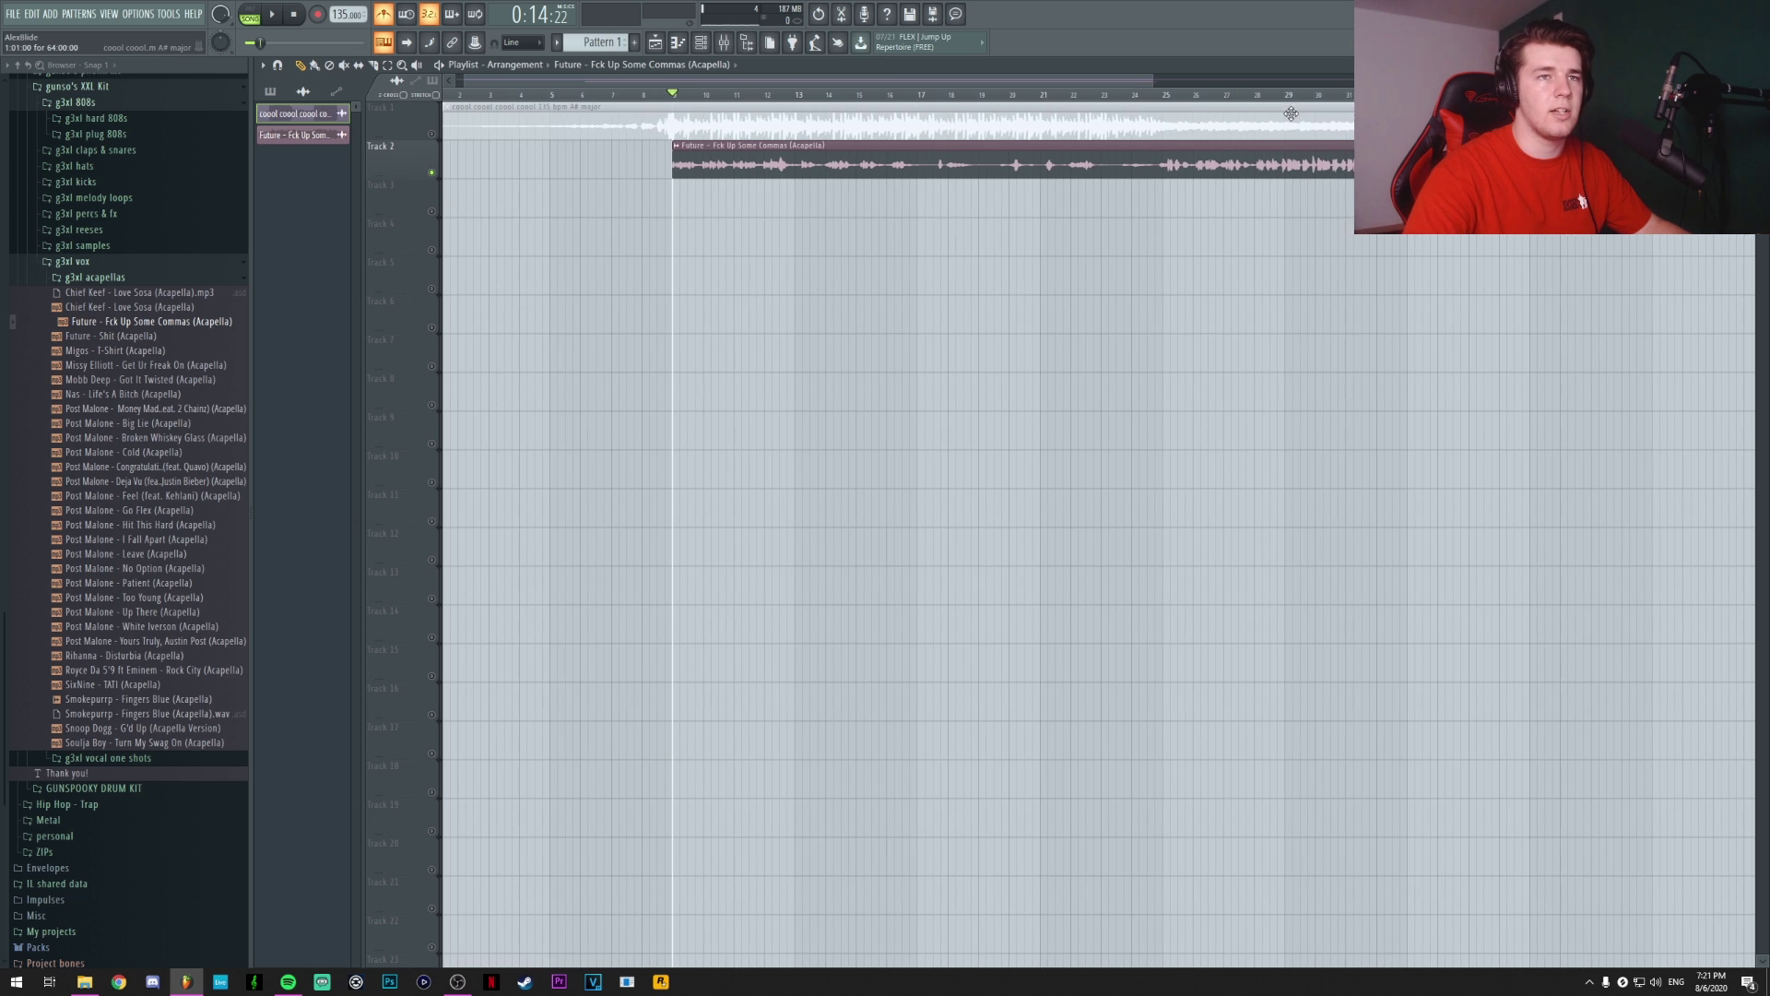
left_click(924, 94)
scroll(922, 101, "up", 8)
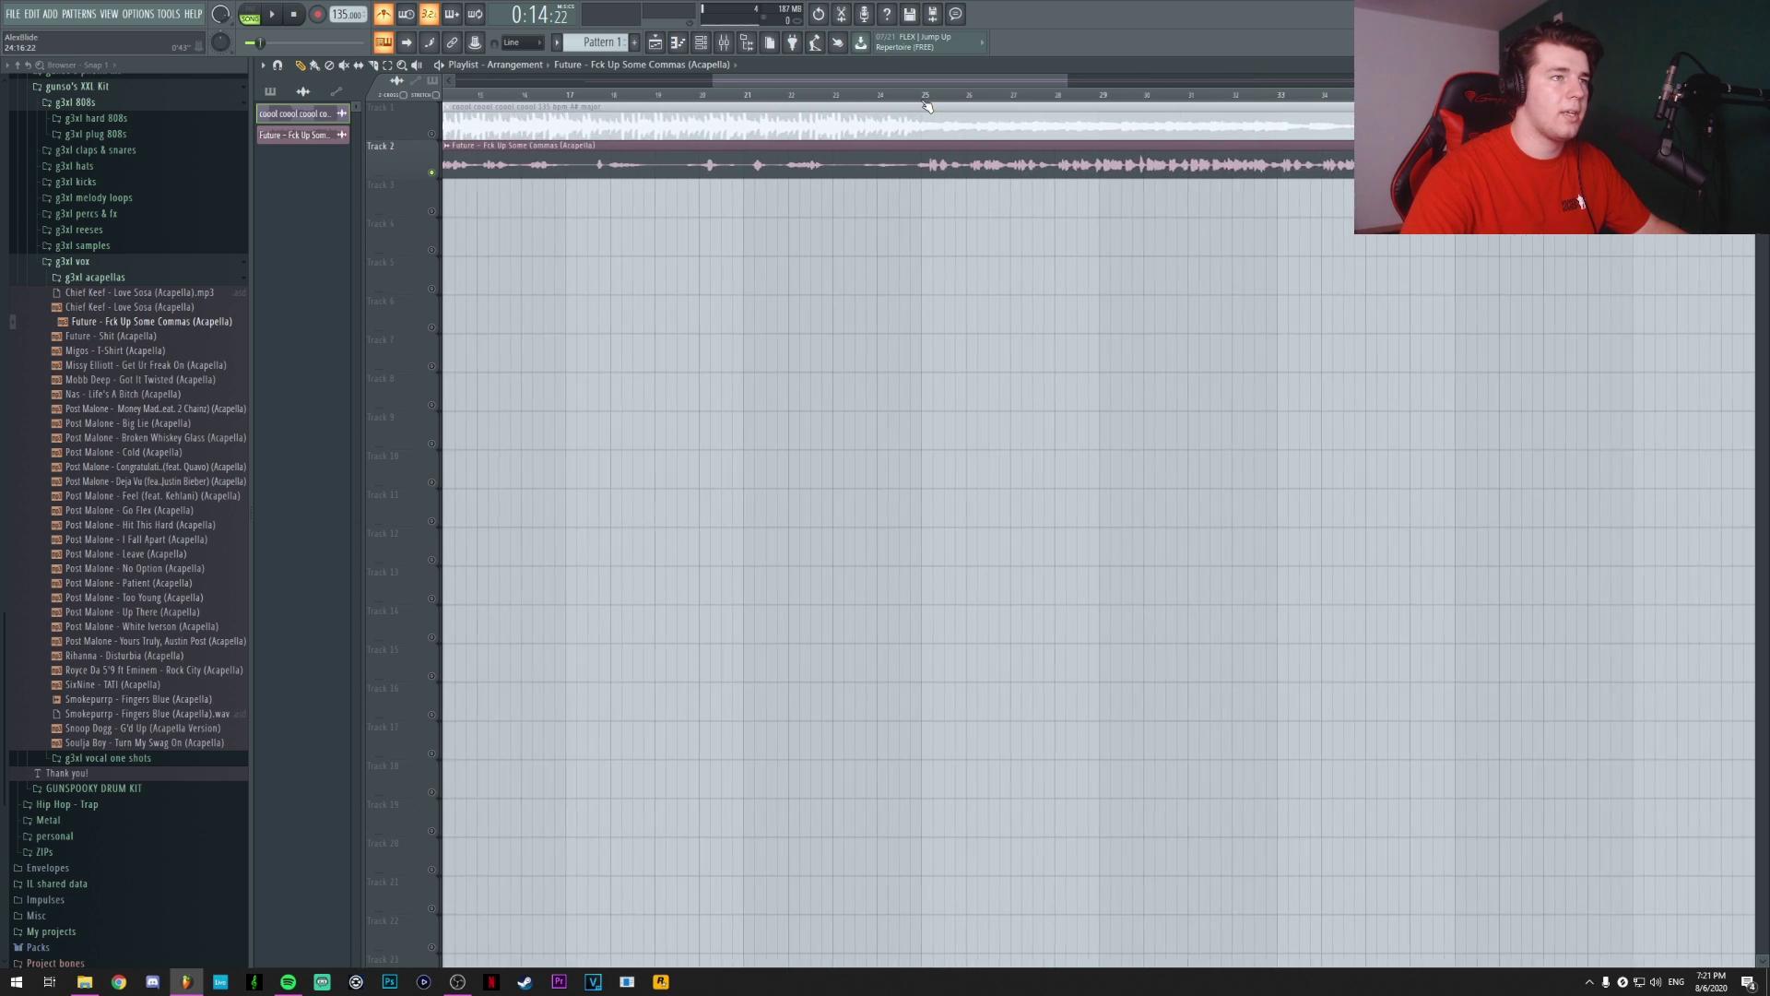
left_click(907, 173)
Play the arrangement from just before bar 9 to check the timing
scroll(517, 94, "down", 5)
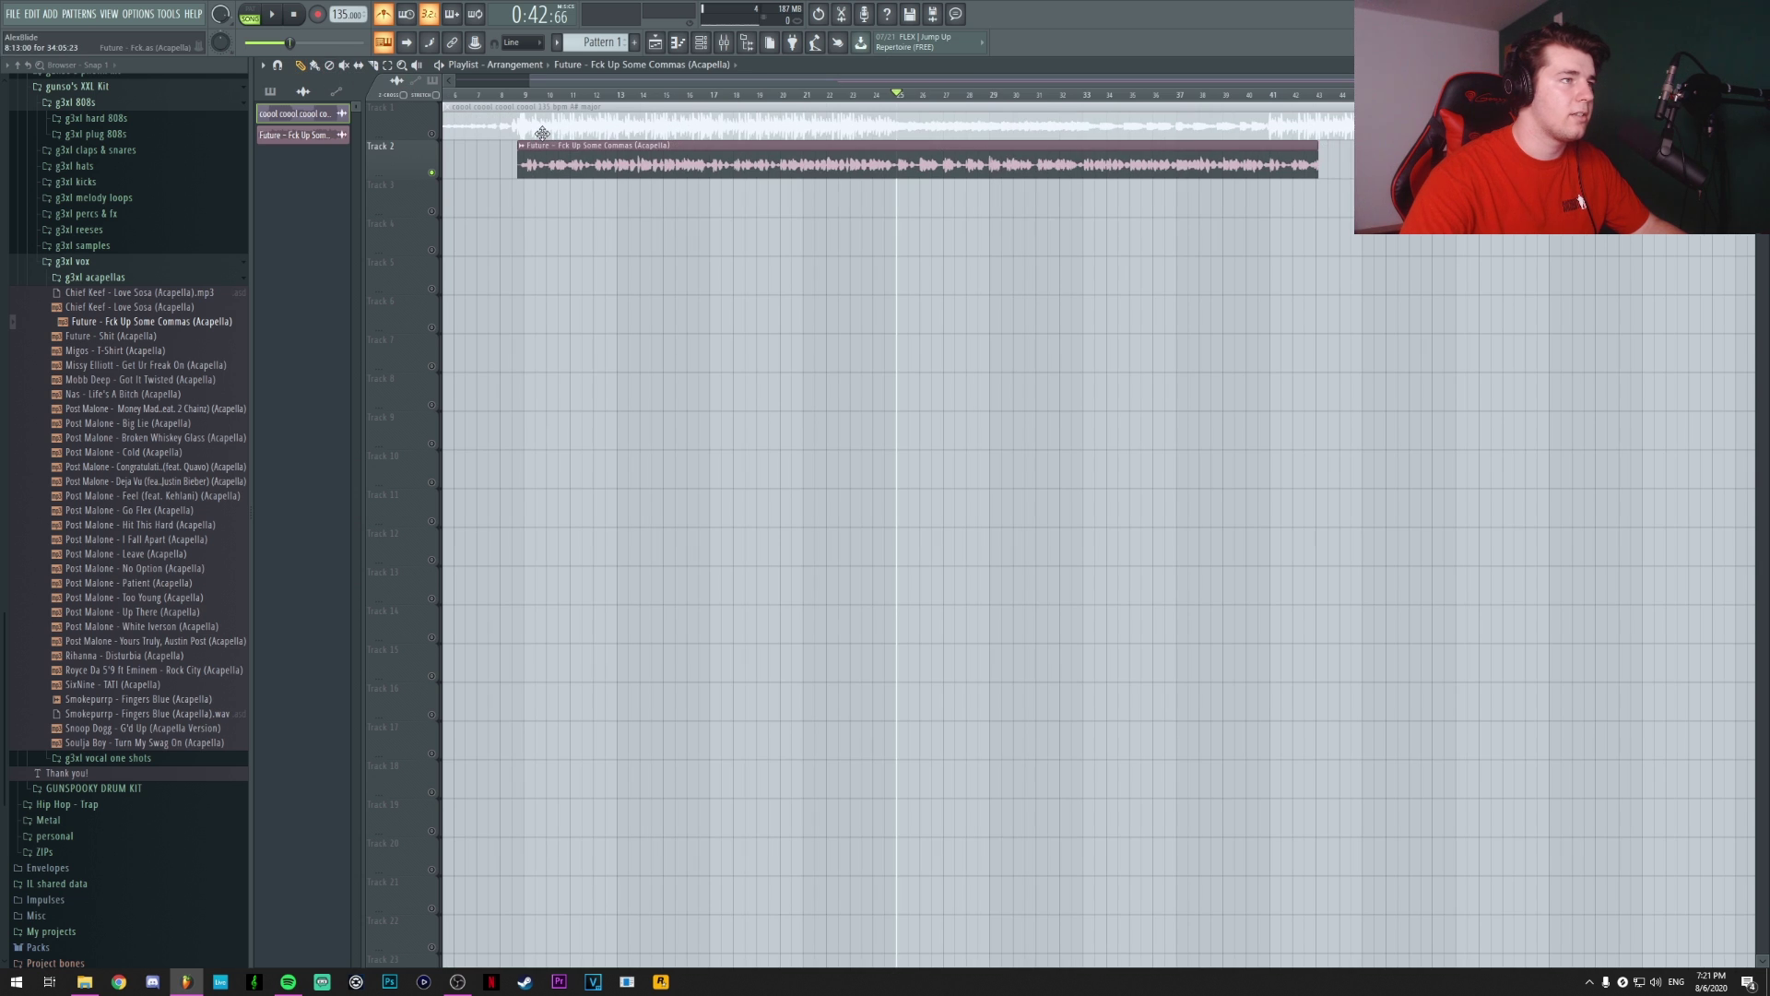
left_click(516, 94)
scroll(516, 94, "up", 2)
key("space")
scroll(525, 97, "up", 2)
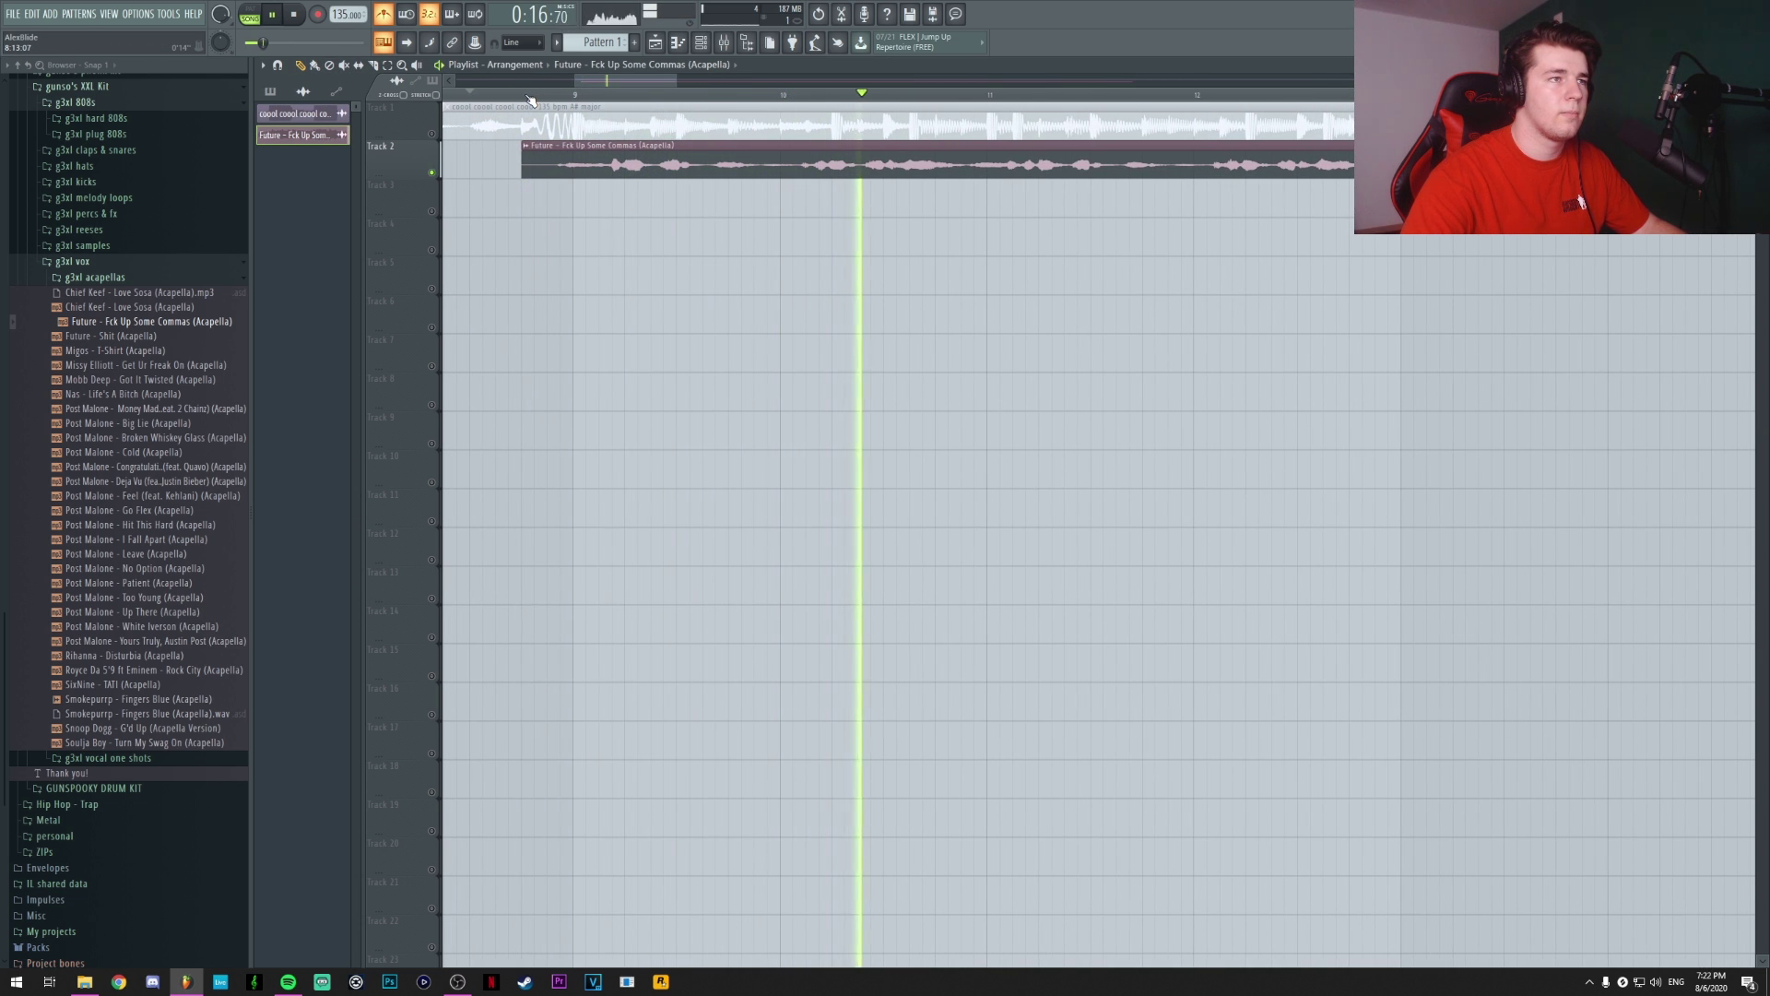
key("space")
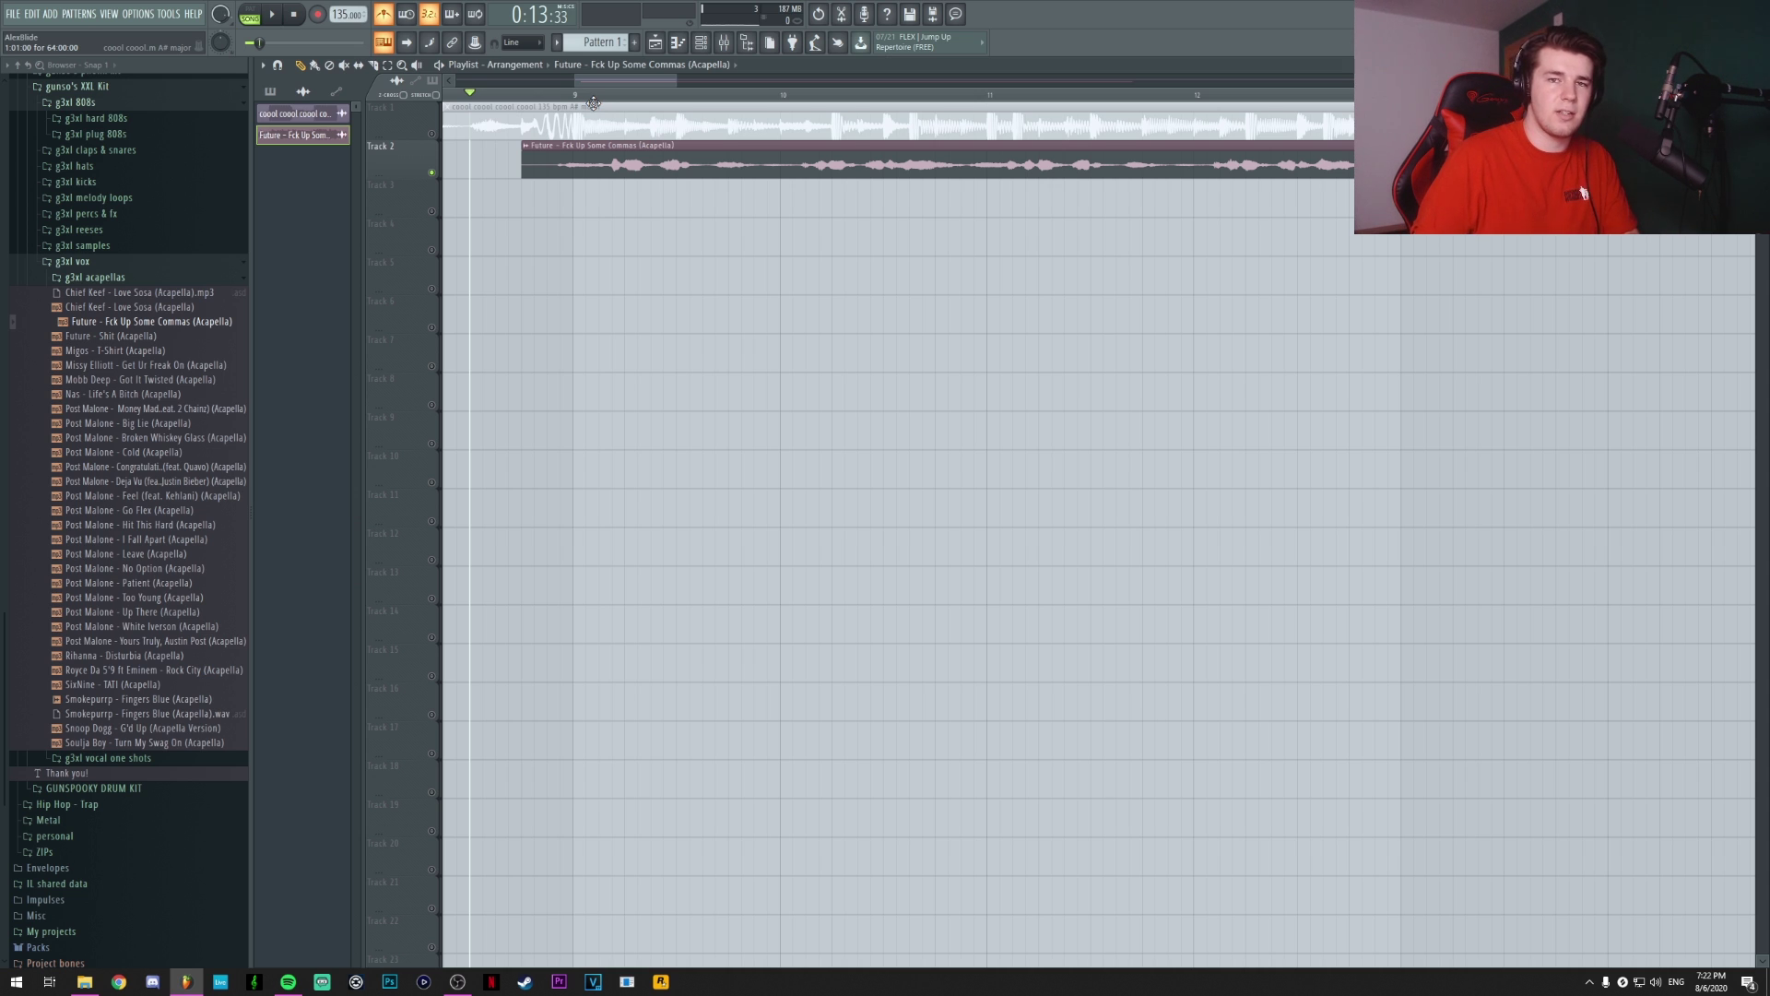
Nudge the acapella clip later during playback so the vocal lines up with the beat
scroll(559, 89, "down", 2)
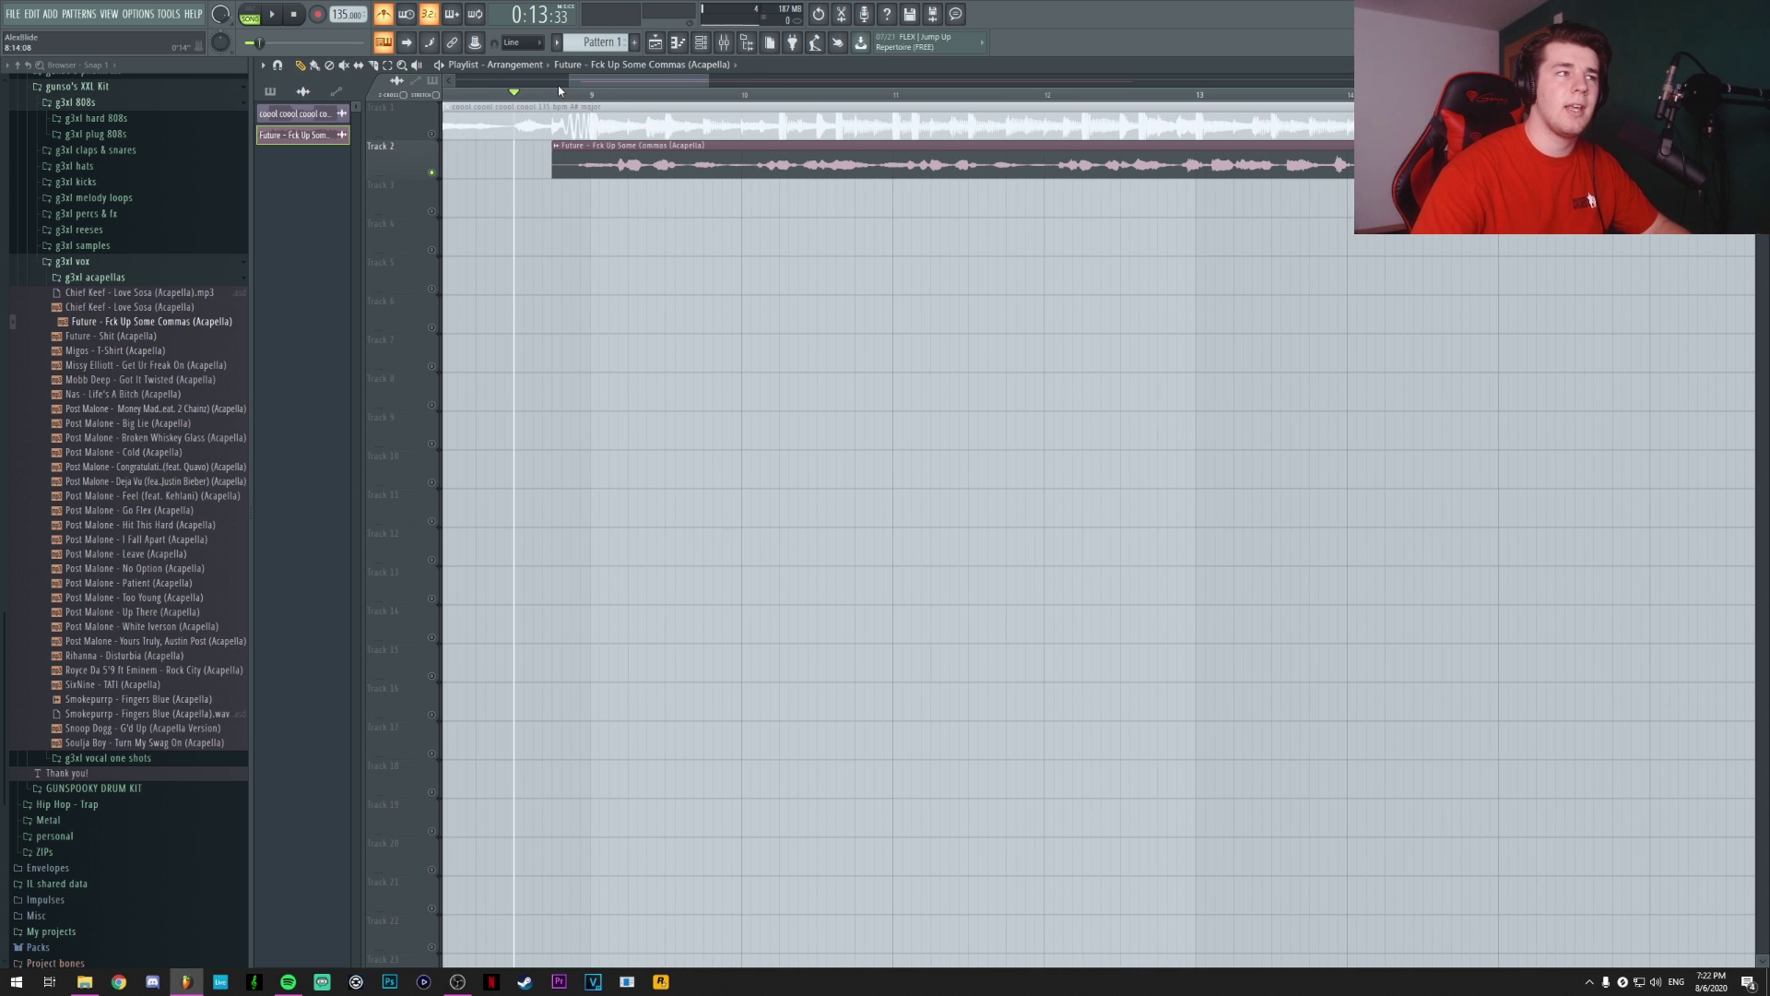
left_click_drag(559, 89, 622, 96)
key("space")
key("space")
mouse_move(697, 166)
left_mouse_down()
mouse_move(653, 166)
mouse_move(727, 169)
mouse_move(713, 170)
left_mouse_up()
key("space")
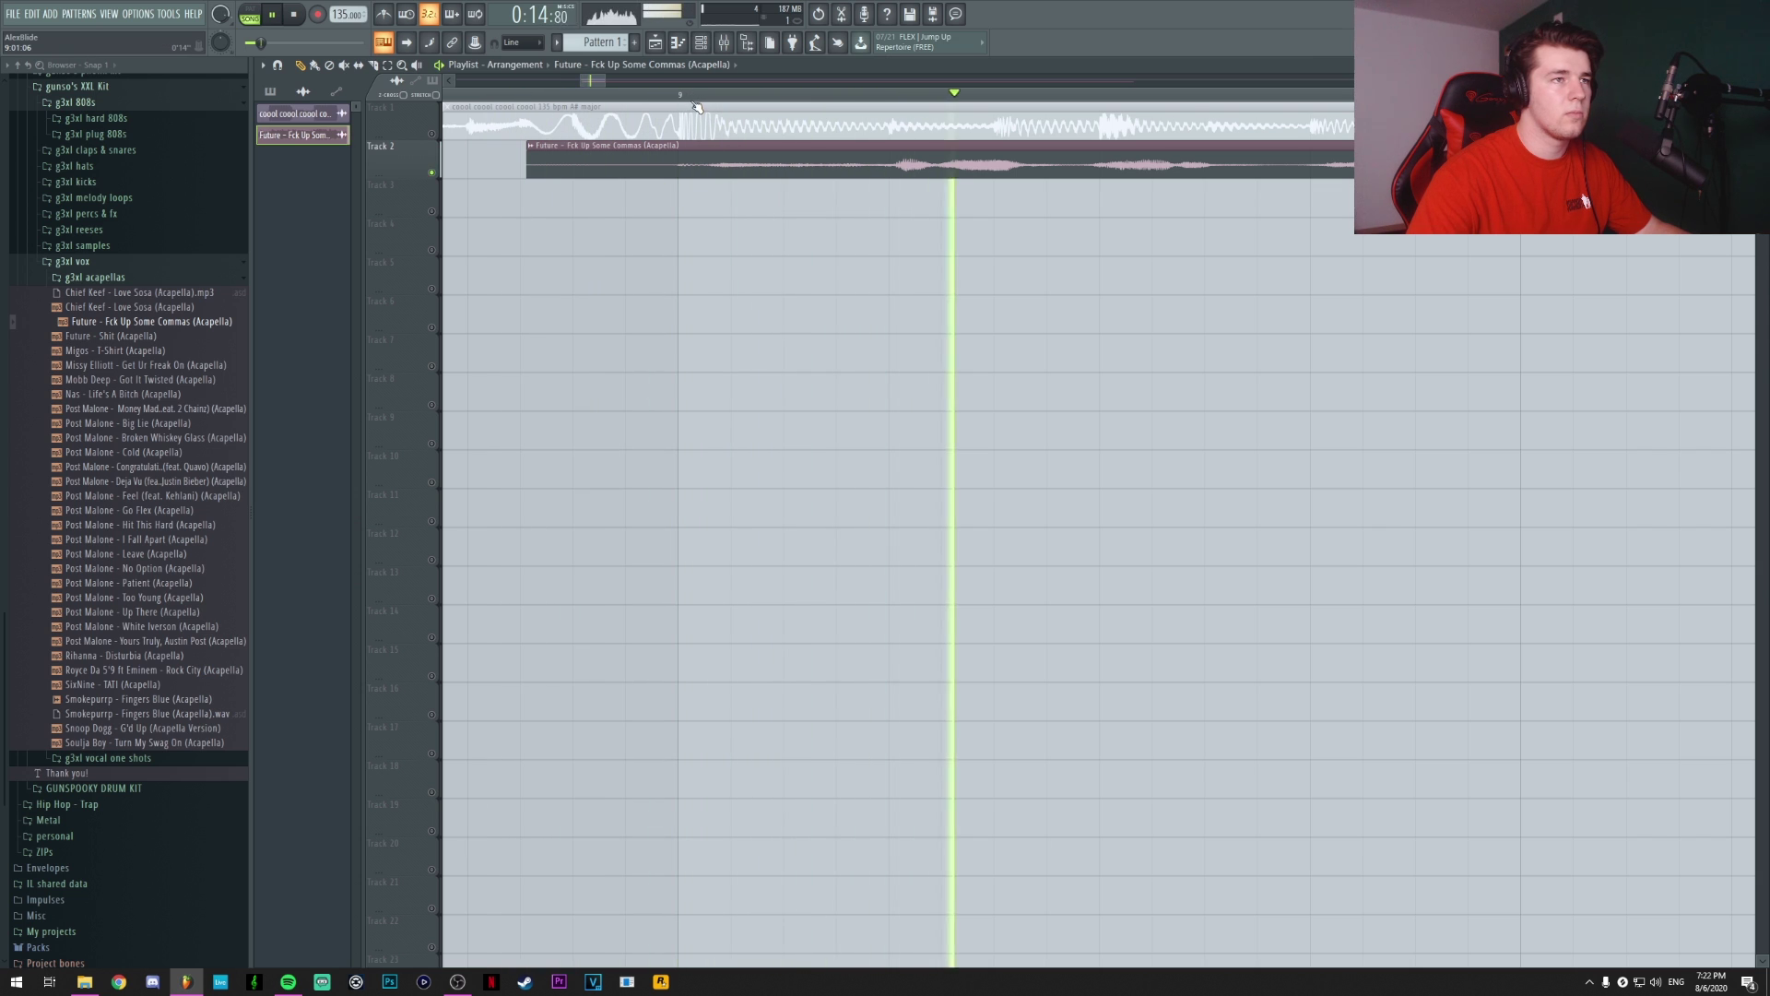
scroll(698, 108, "down", 3)
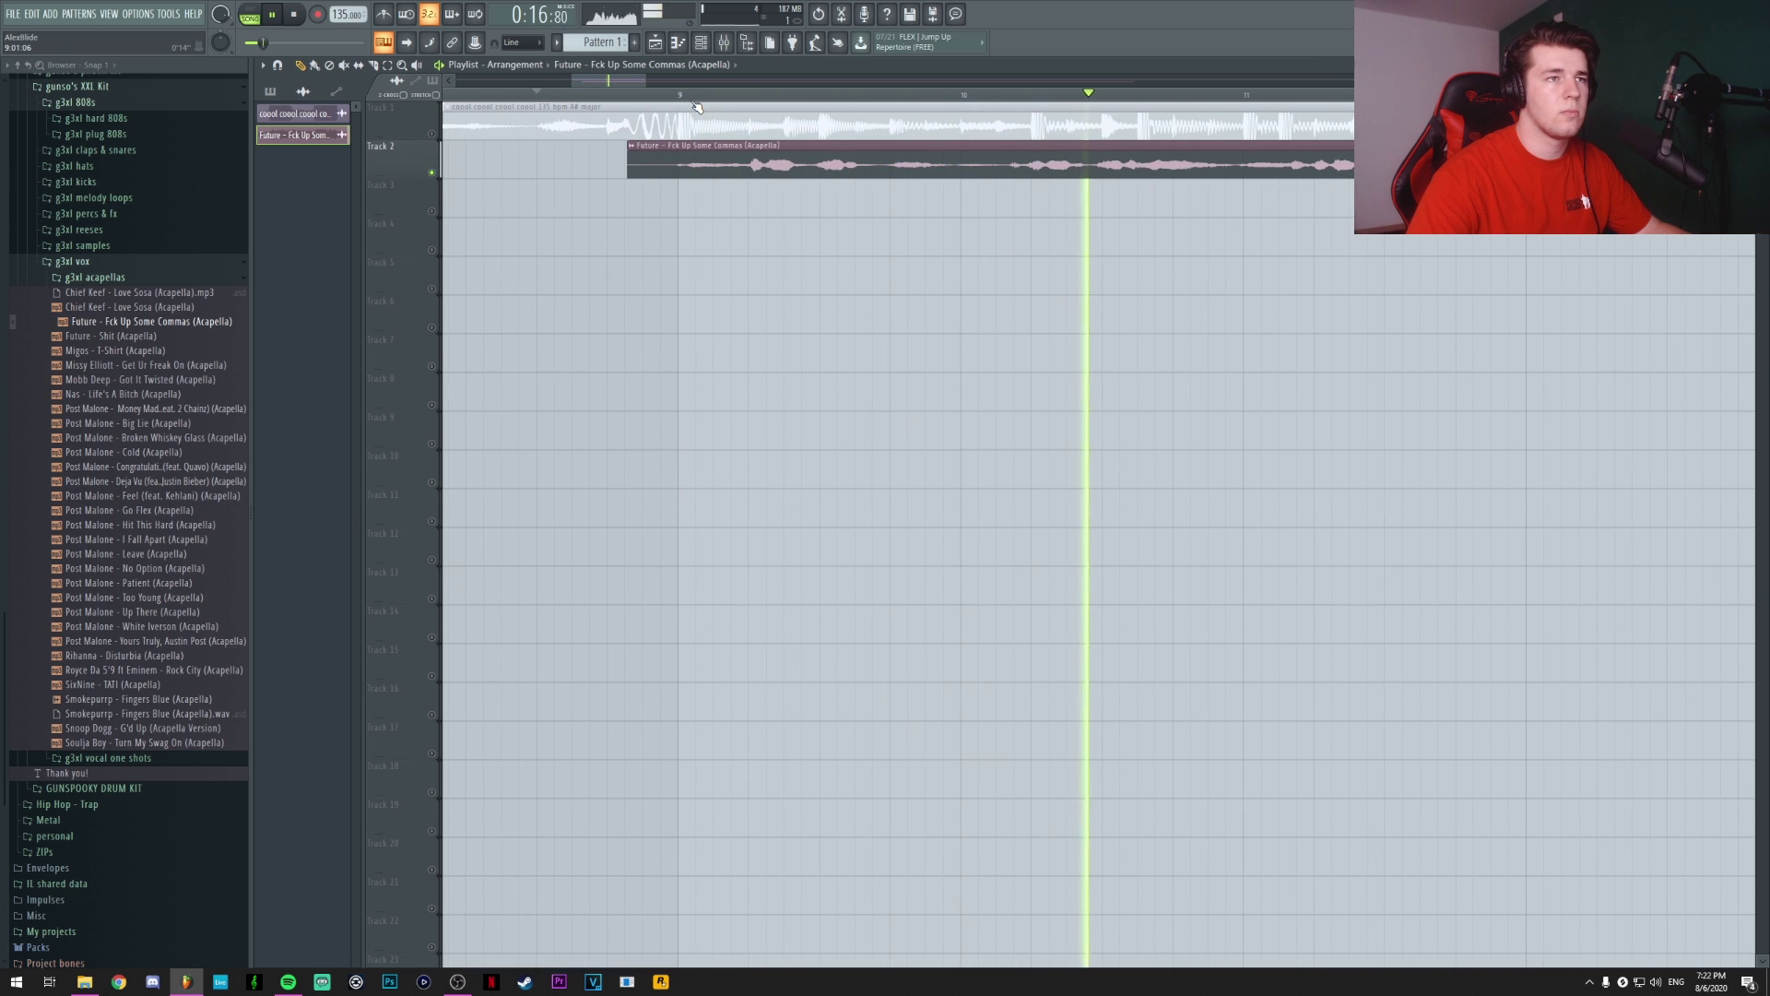
scroll(681, 95, "down", 3)
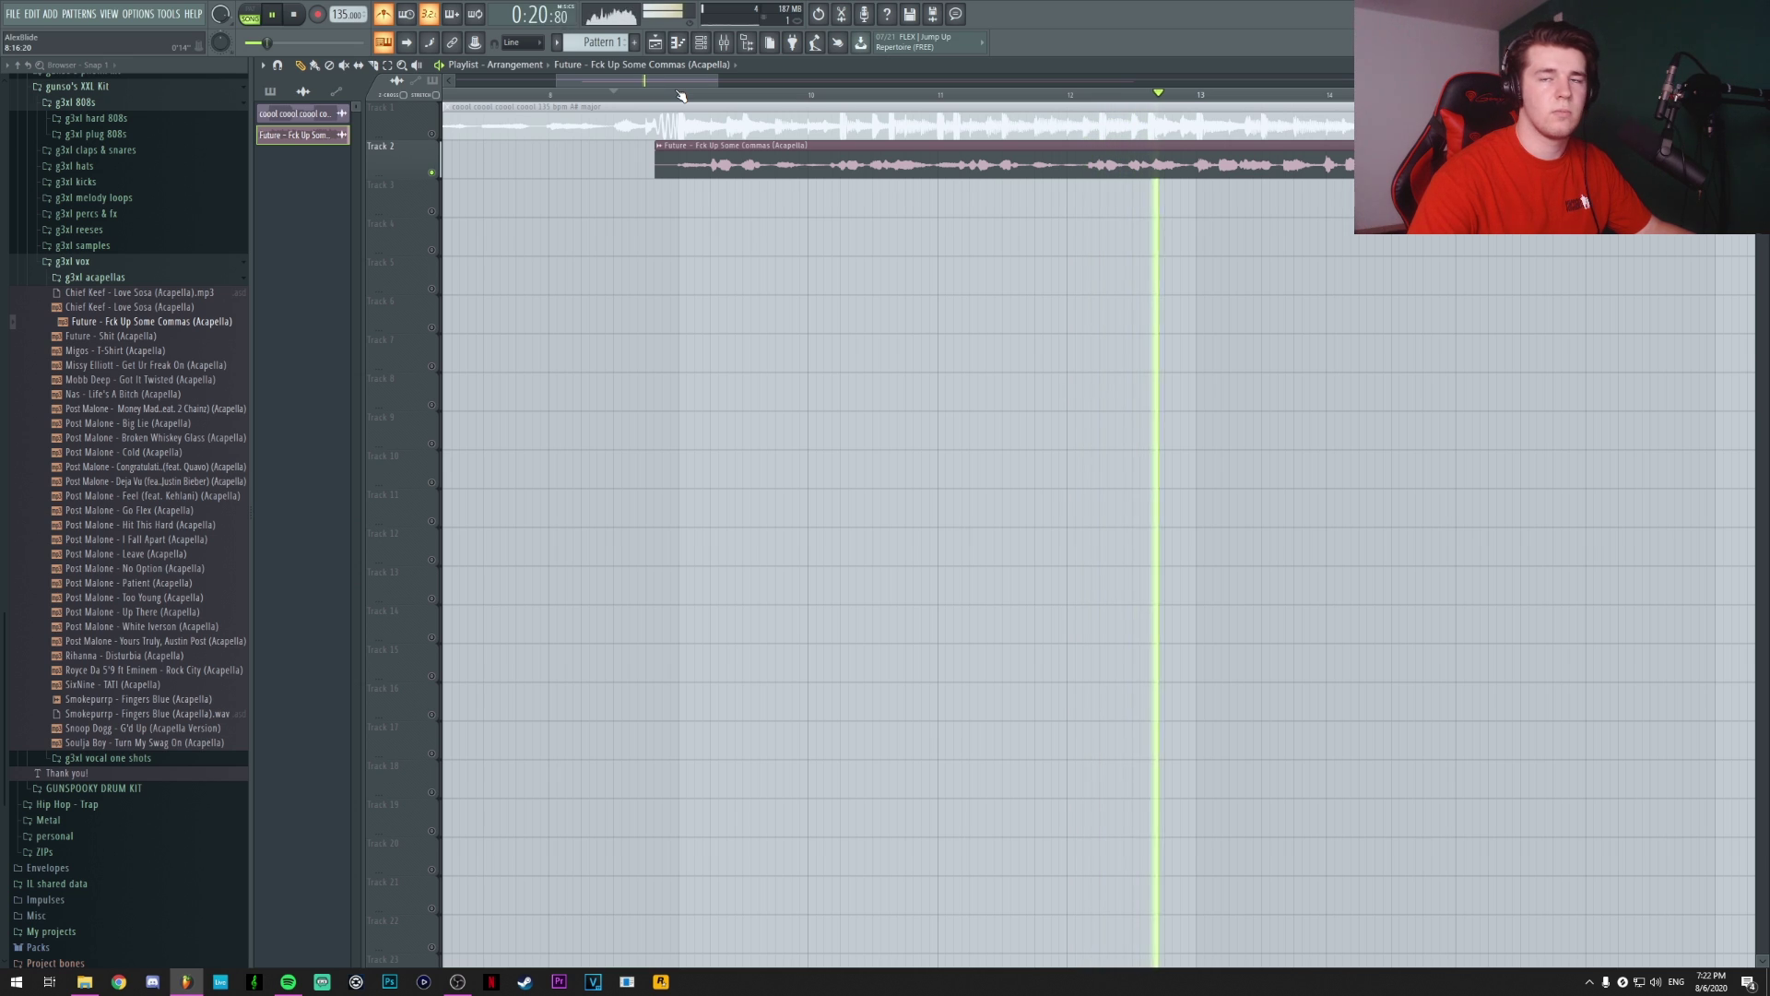
key("space")
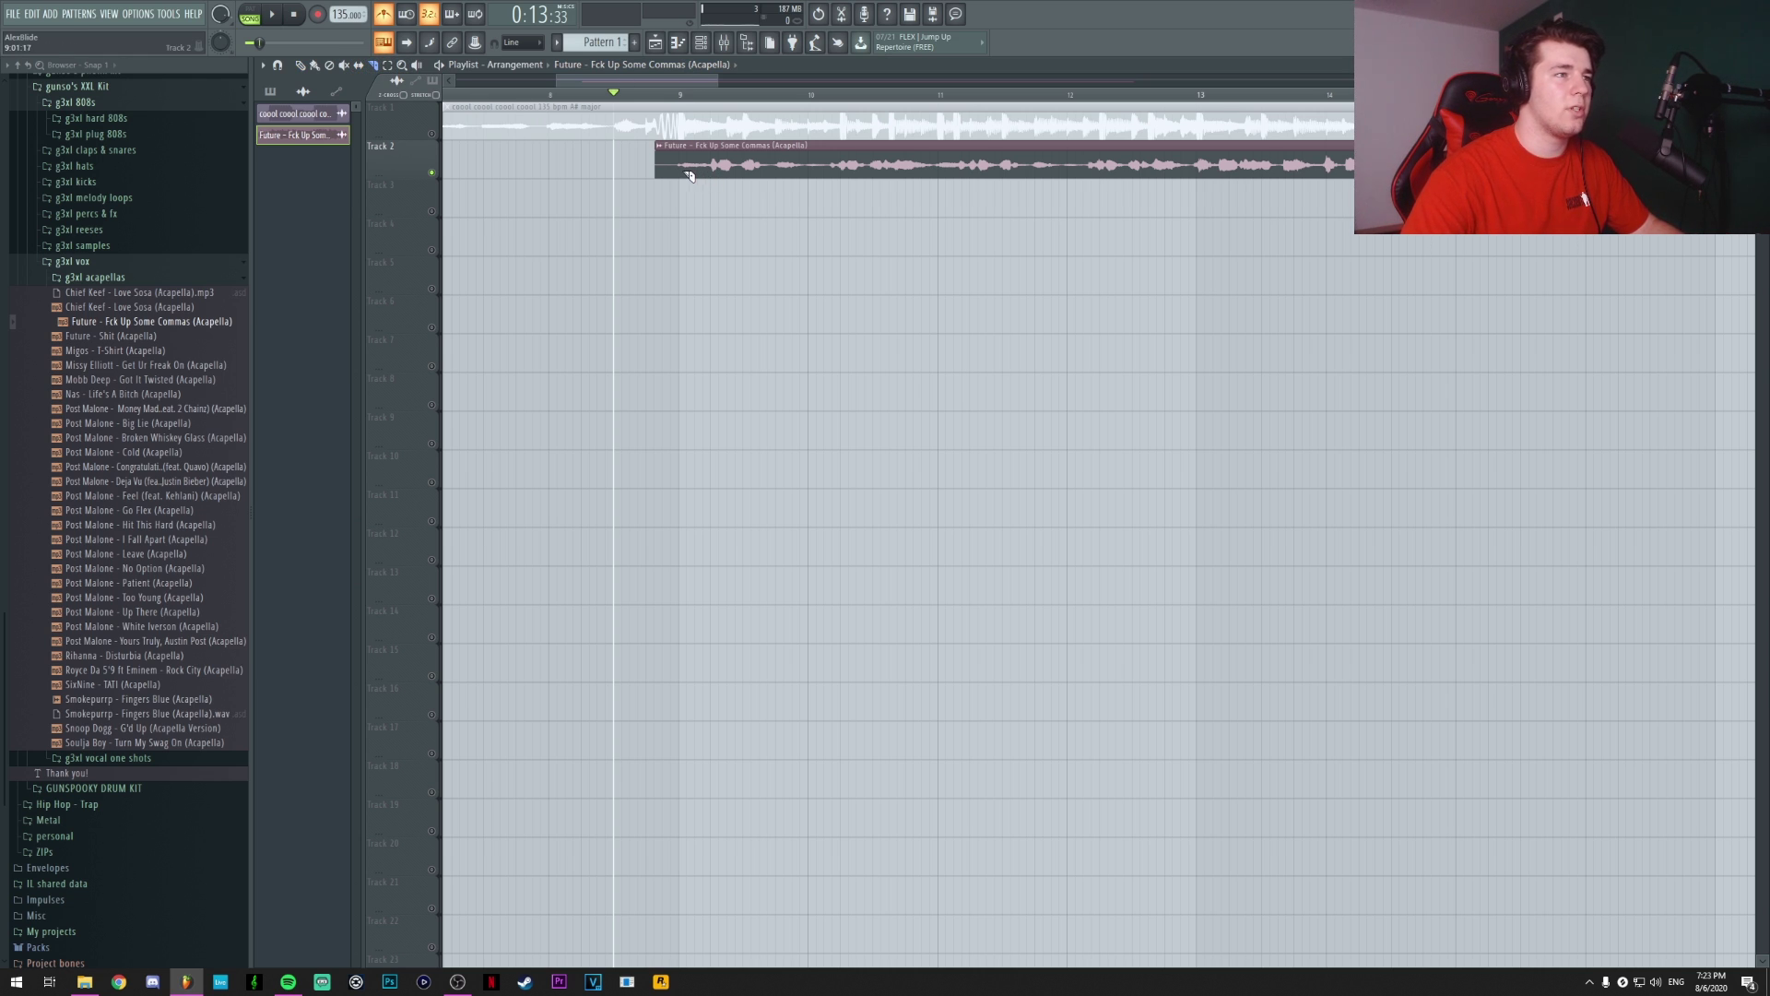
Snap the acapella to bar 9 and reset its Pitch knob in Channel Settings to Auto
left_click_drag(688, 175, 714, 175)
scroll(714, 175, "down", 3)
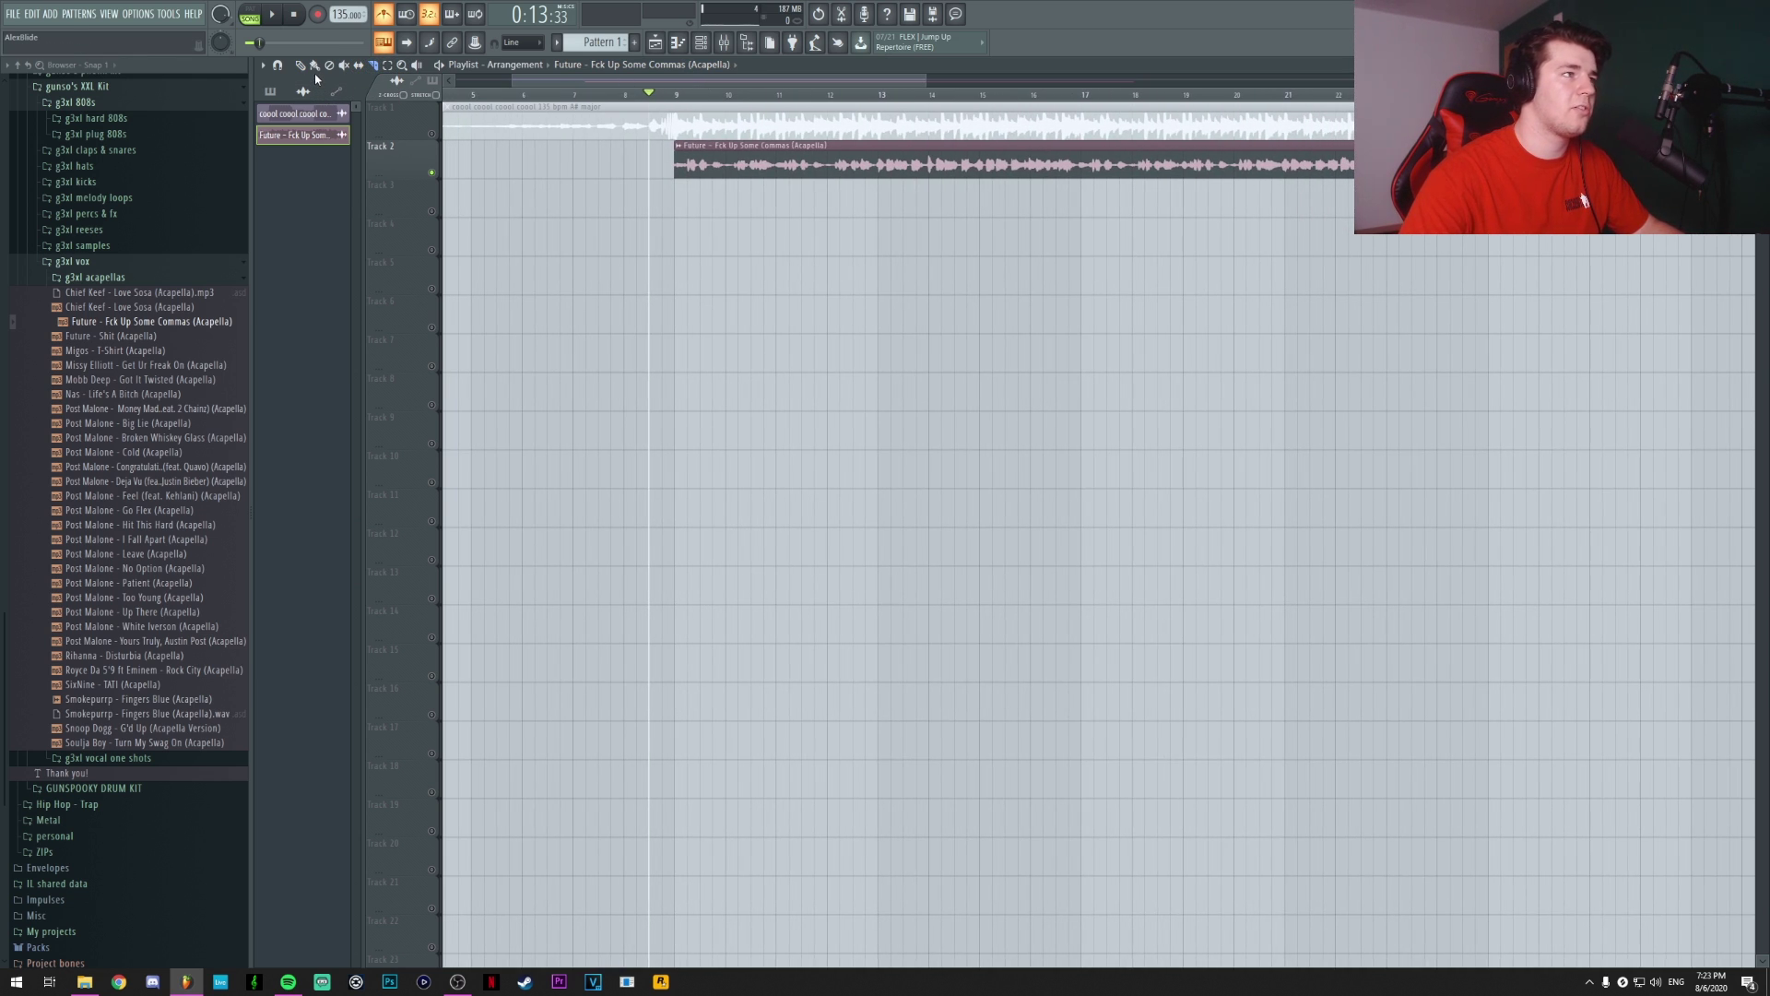
double_click(700, 162)
right_click(601, 341)
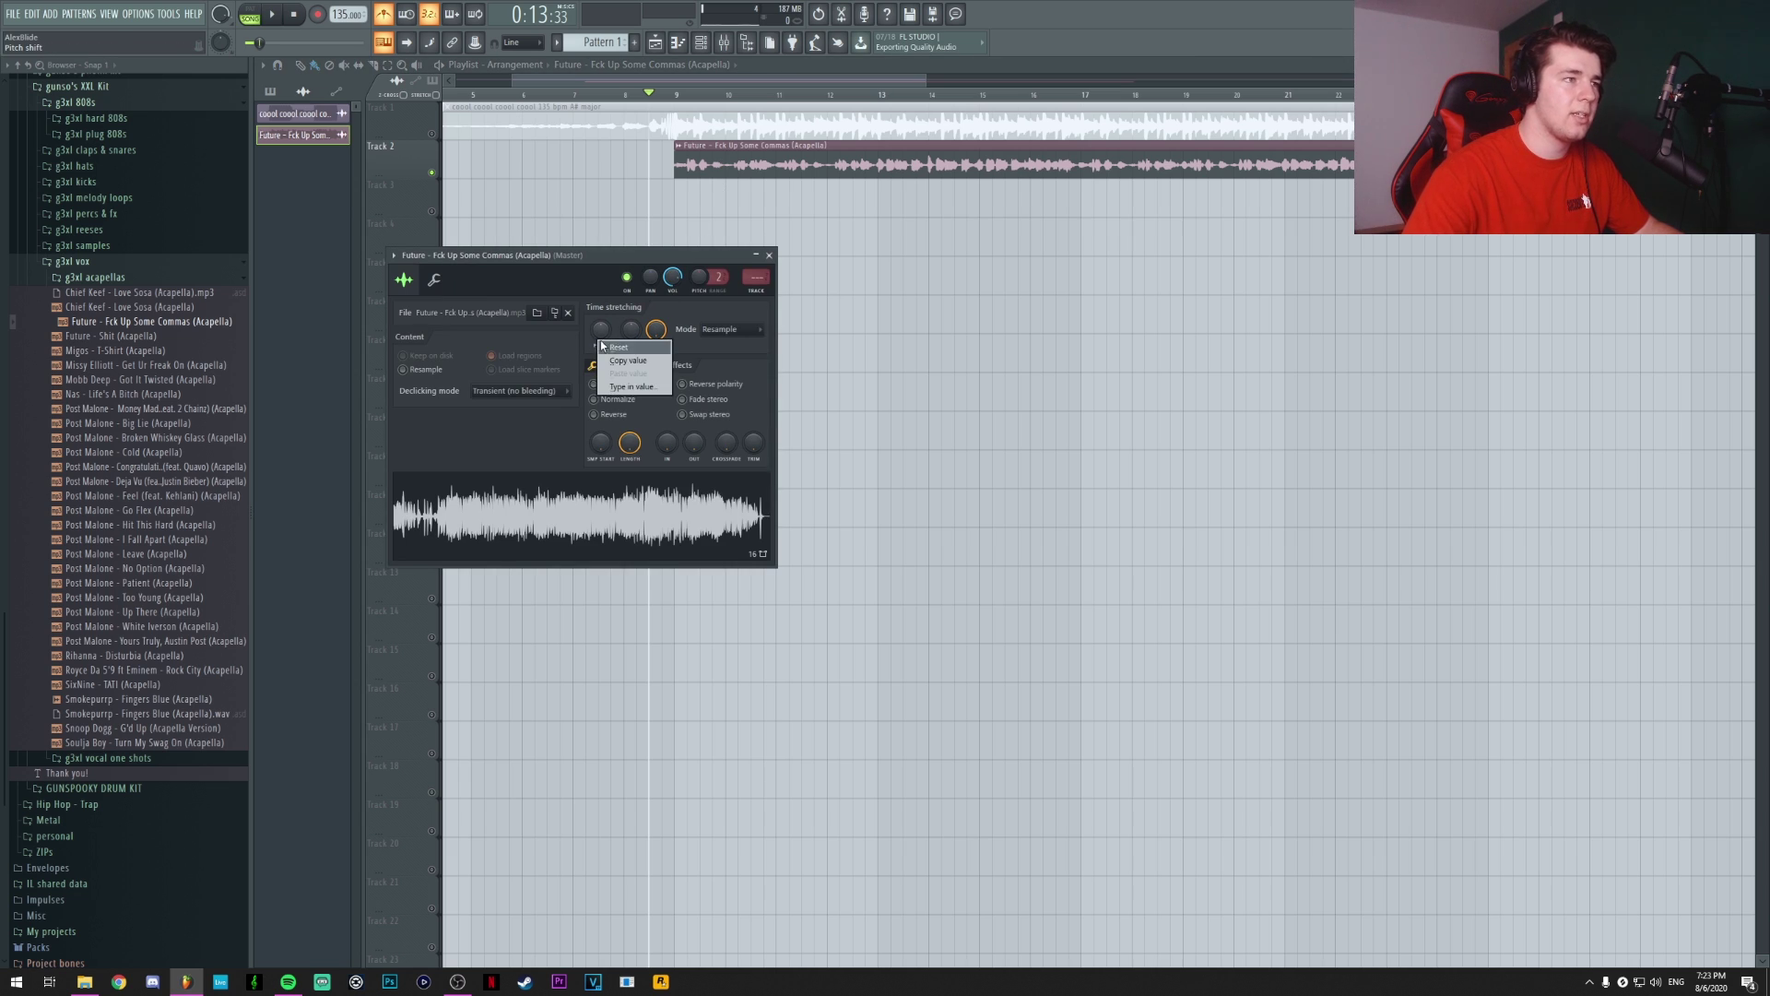
left_click(613, 348)
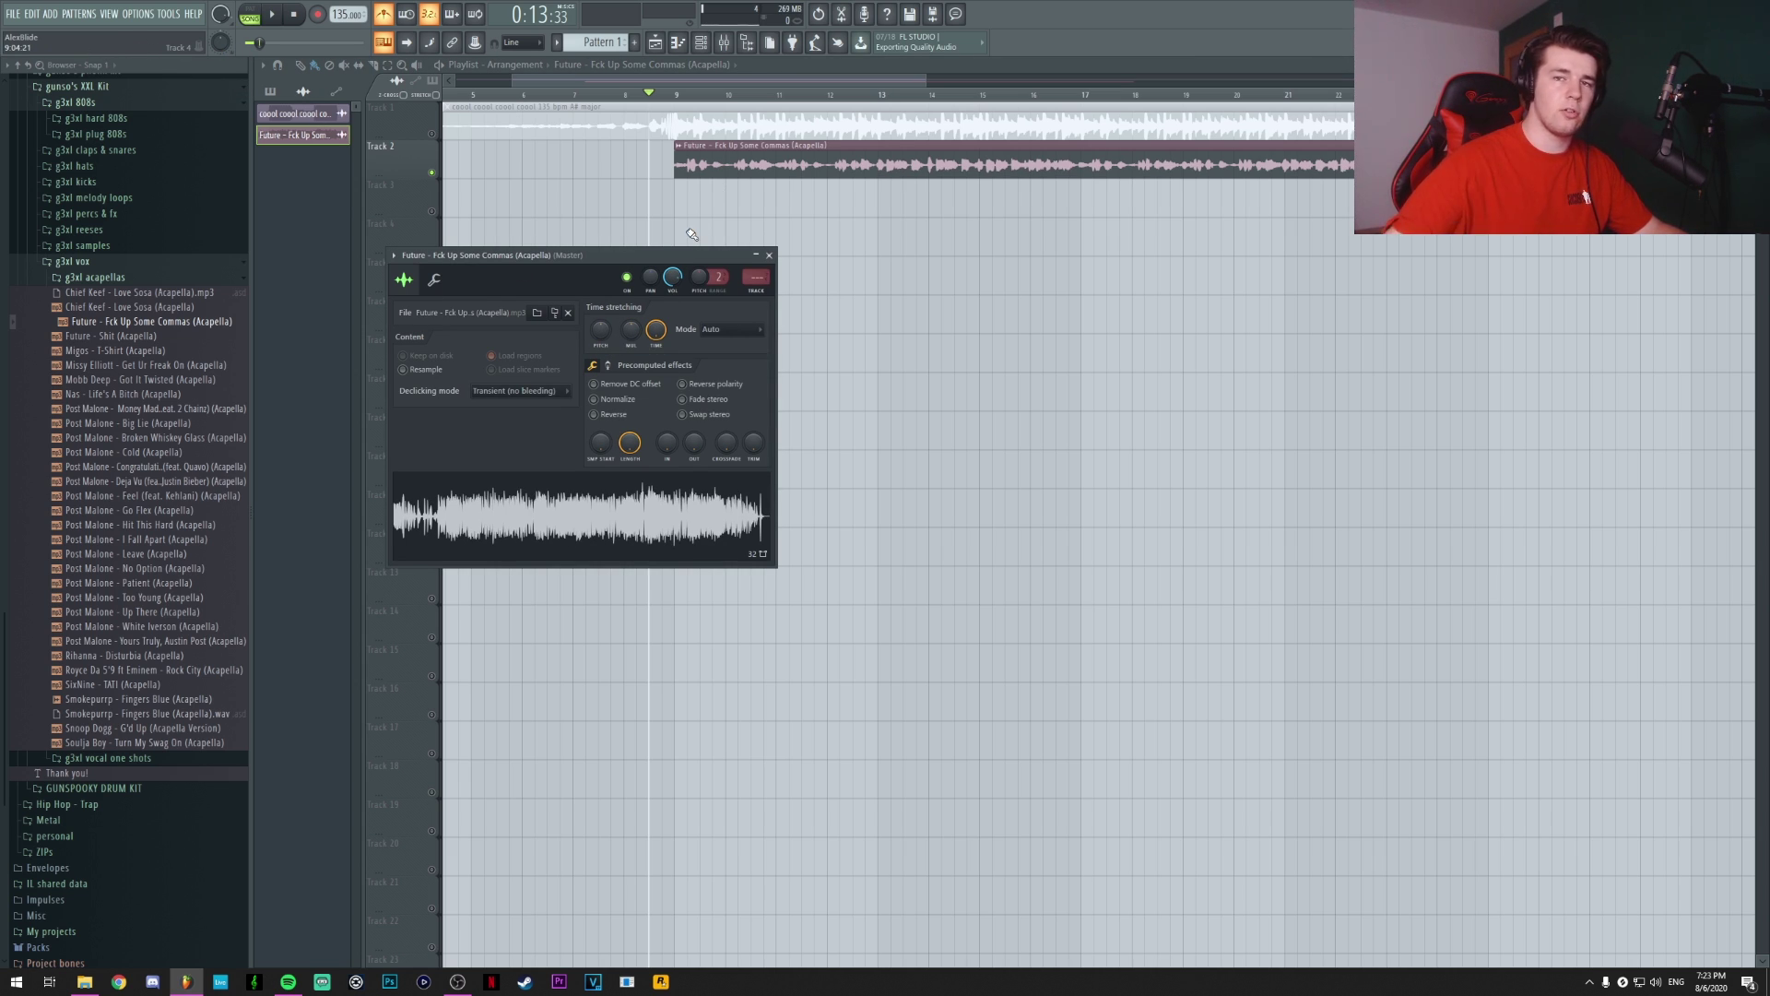
left_click(769, 255)
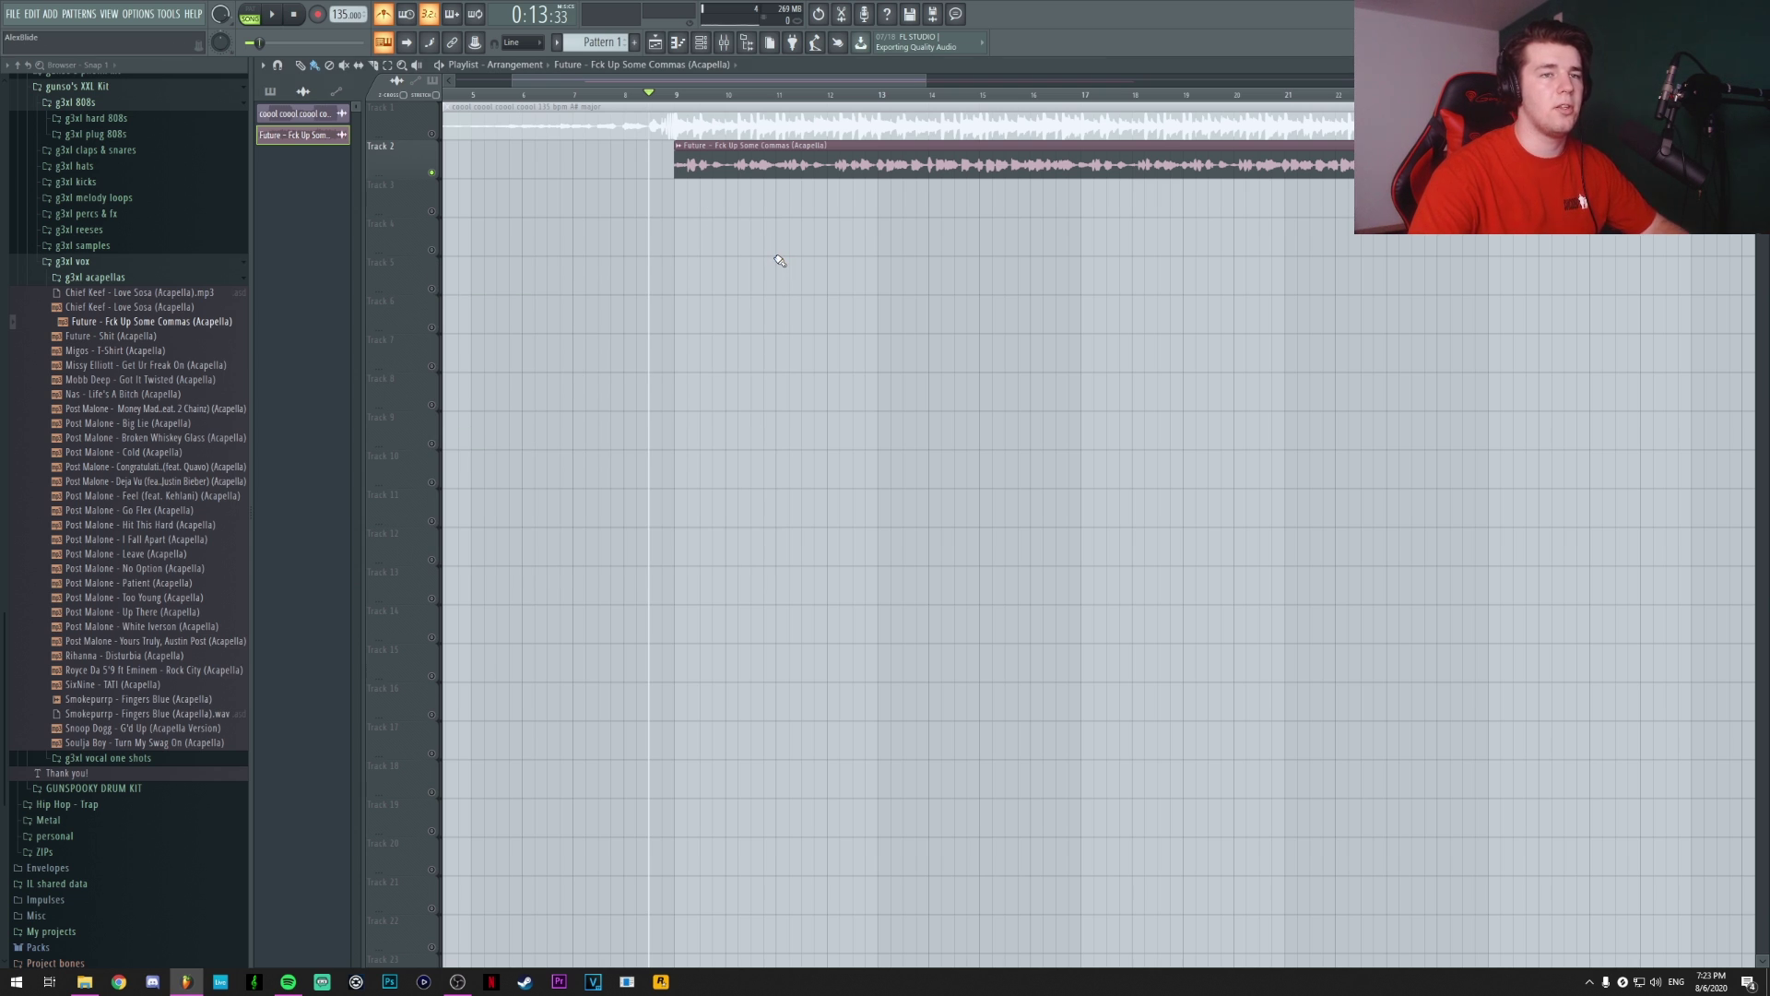
Play the aligned acapella over the beat, then bring up the Tunebat song page
scroll(693, 97, "up", 5)
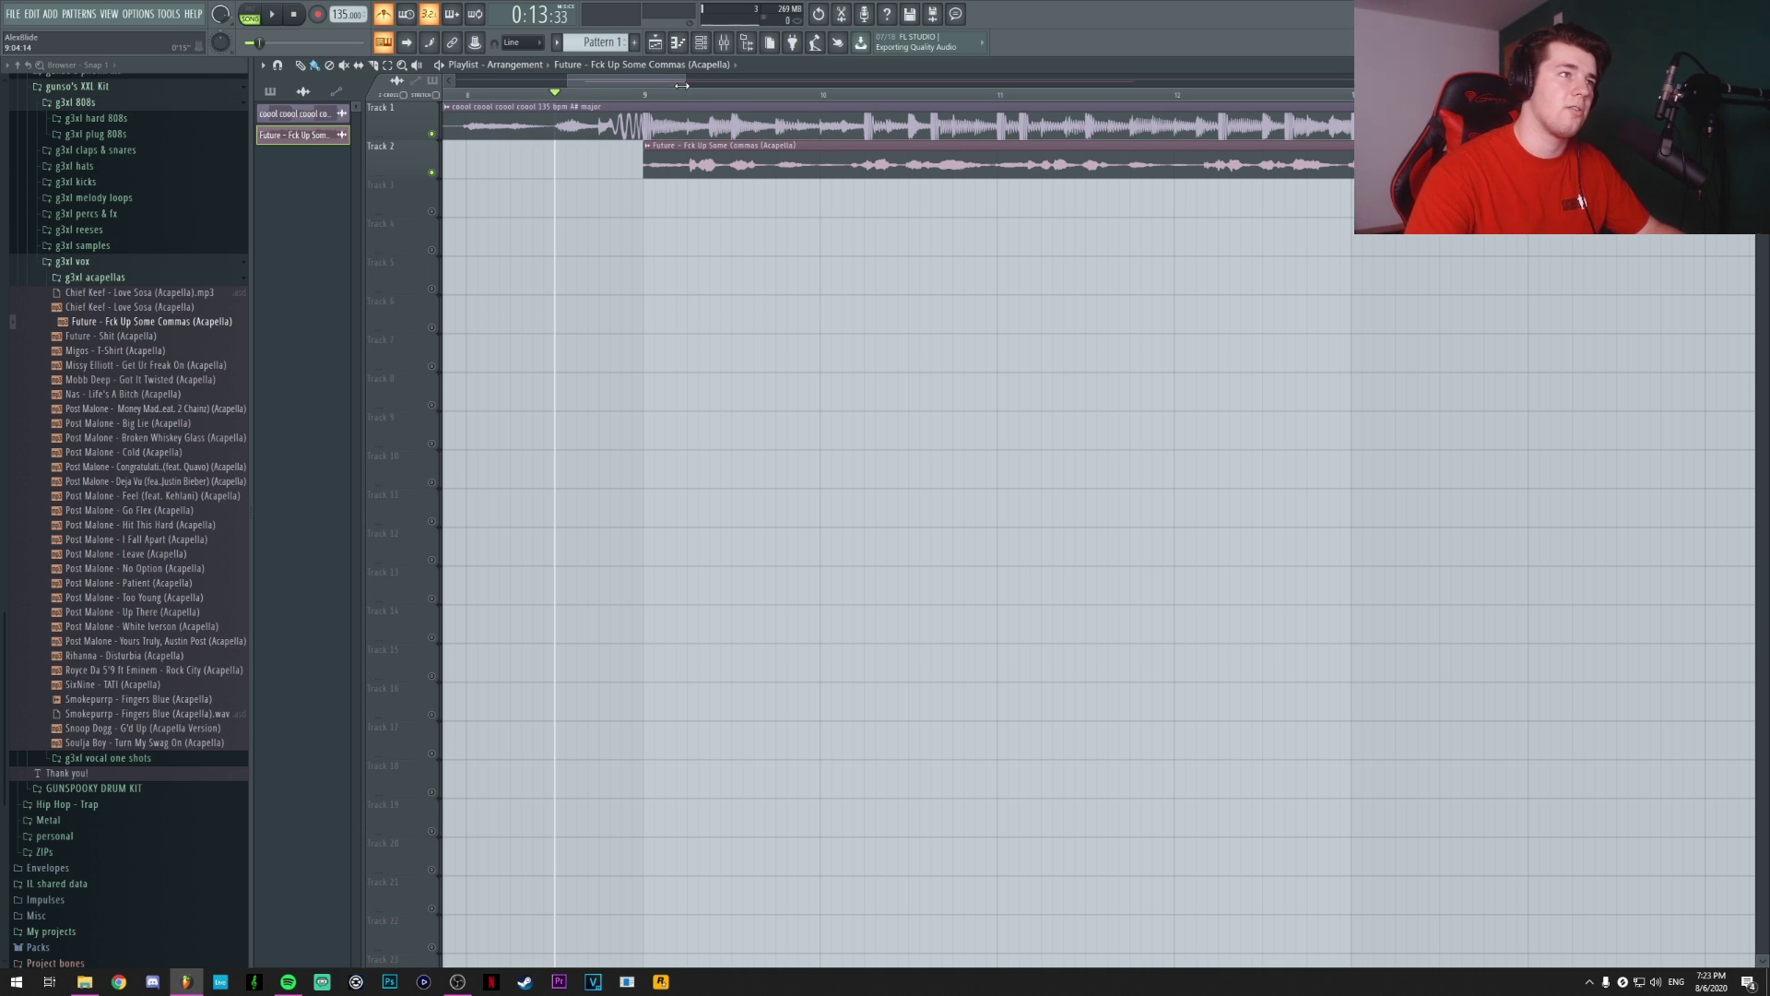
scroll(682, 86, "down", 1)
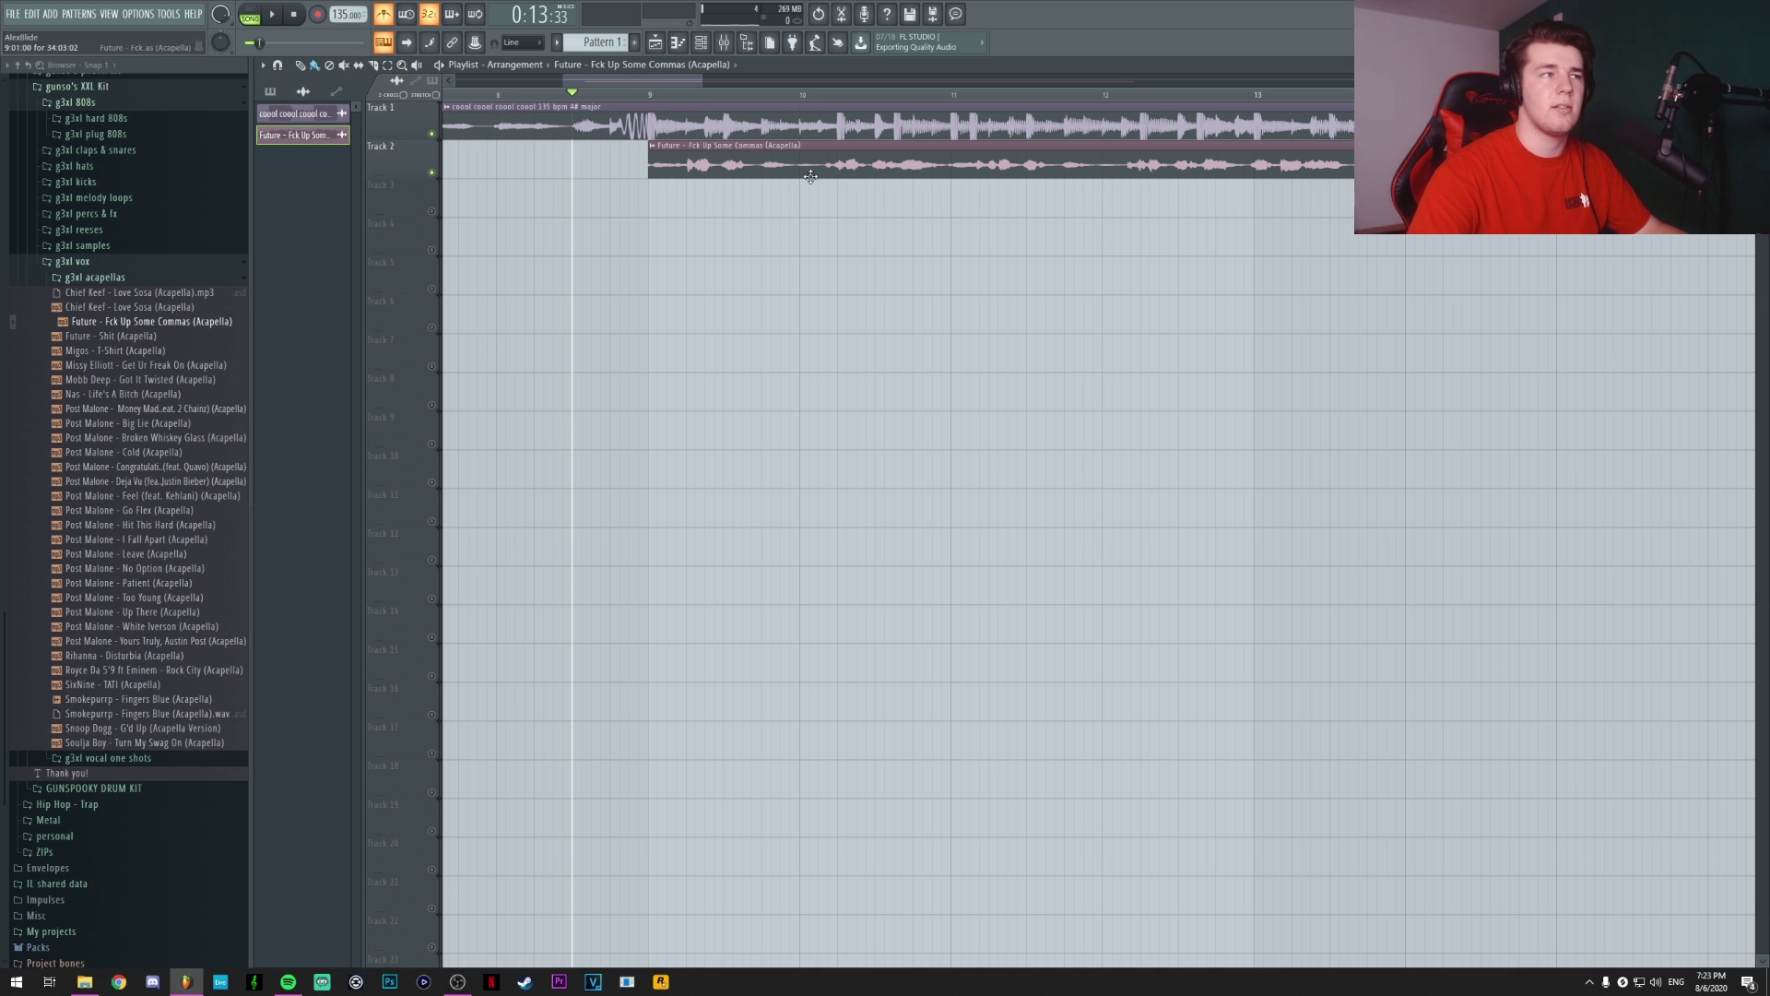
mouse_move(644, 83)
left_mouse_down()
mouse_move(664, 82)
mouse_move(626, 82)
left_mouse_up()
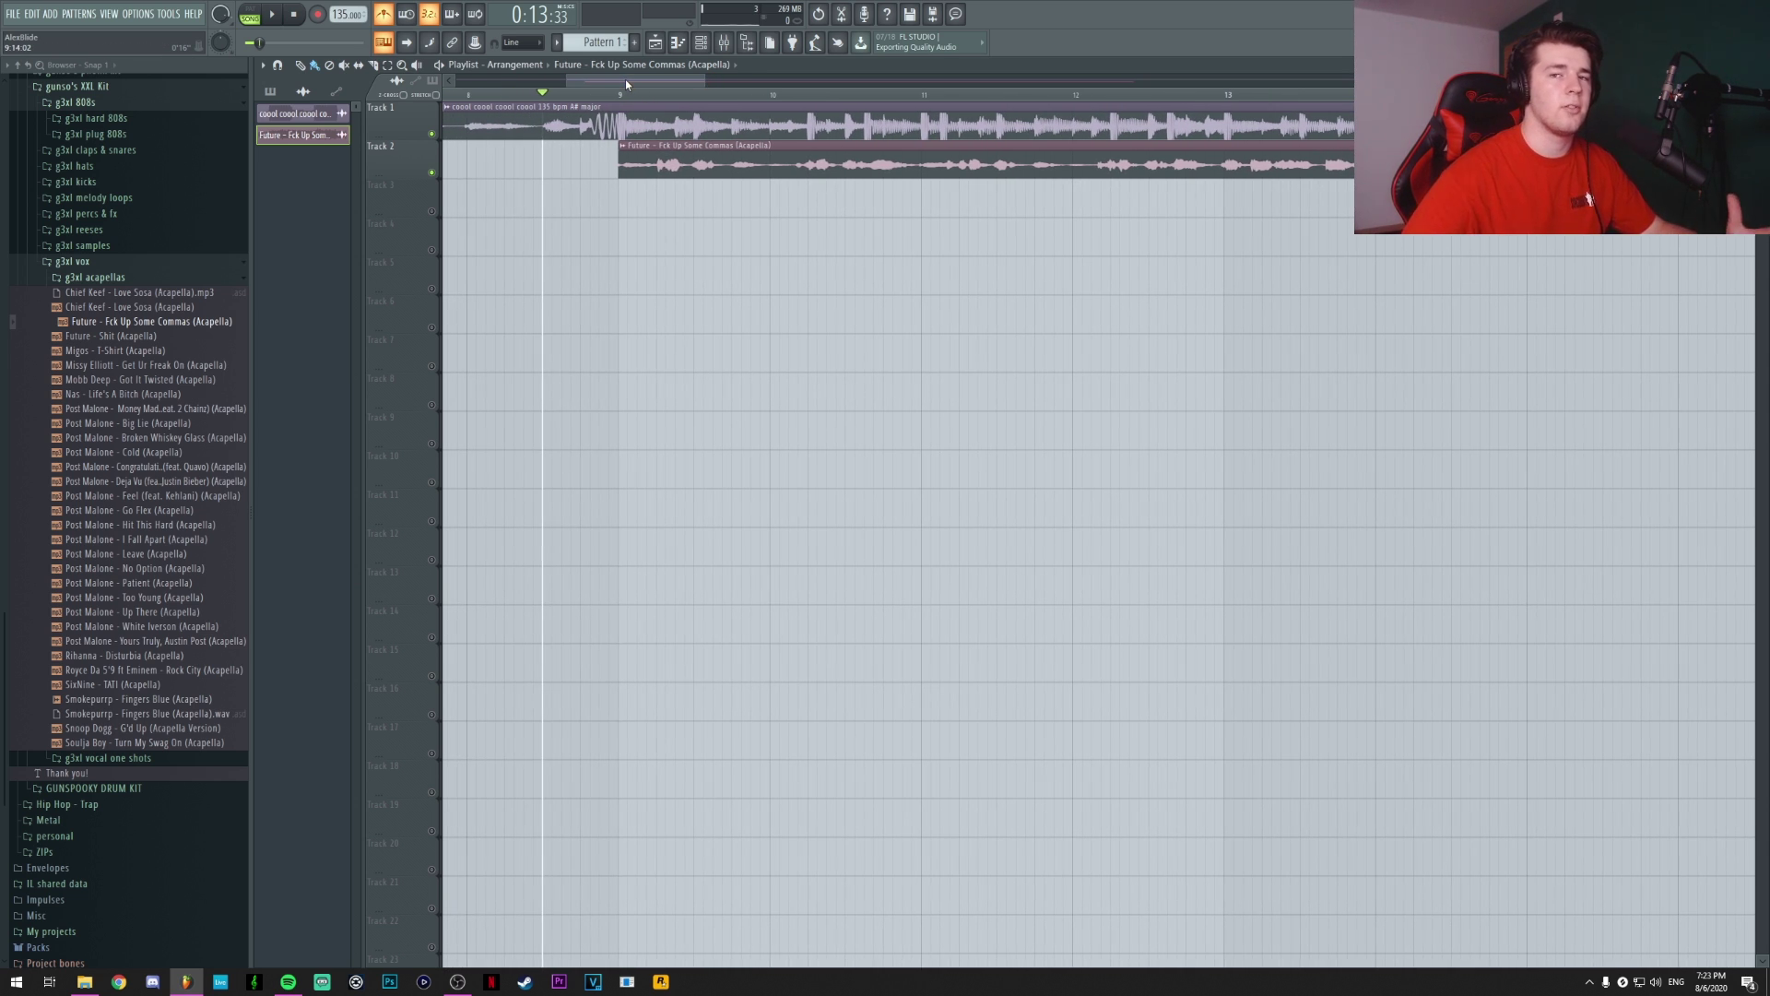
key("space")
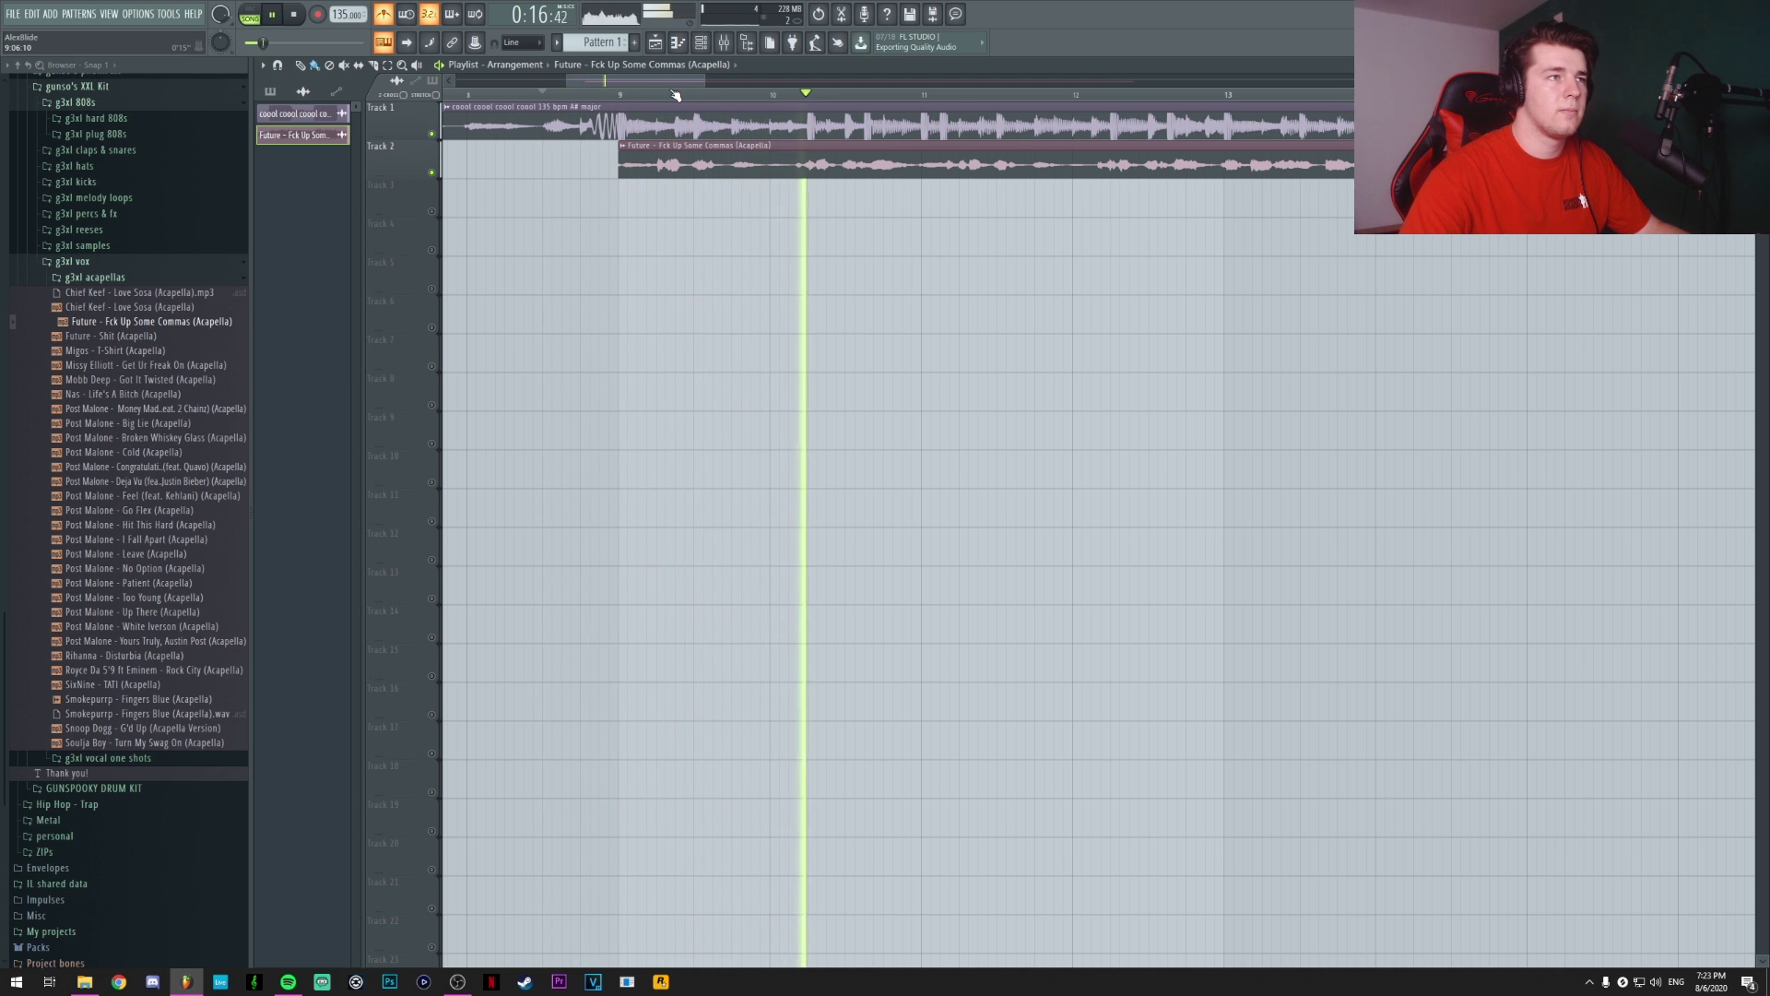
scroll(666, 92, "down", 2)
key("space")
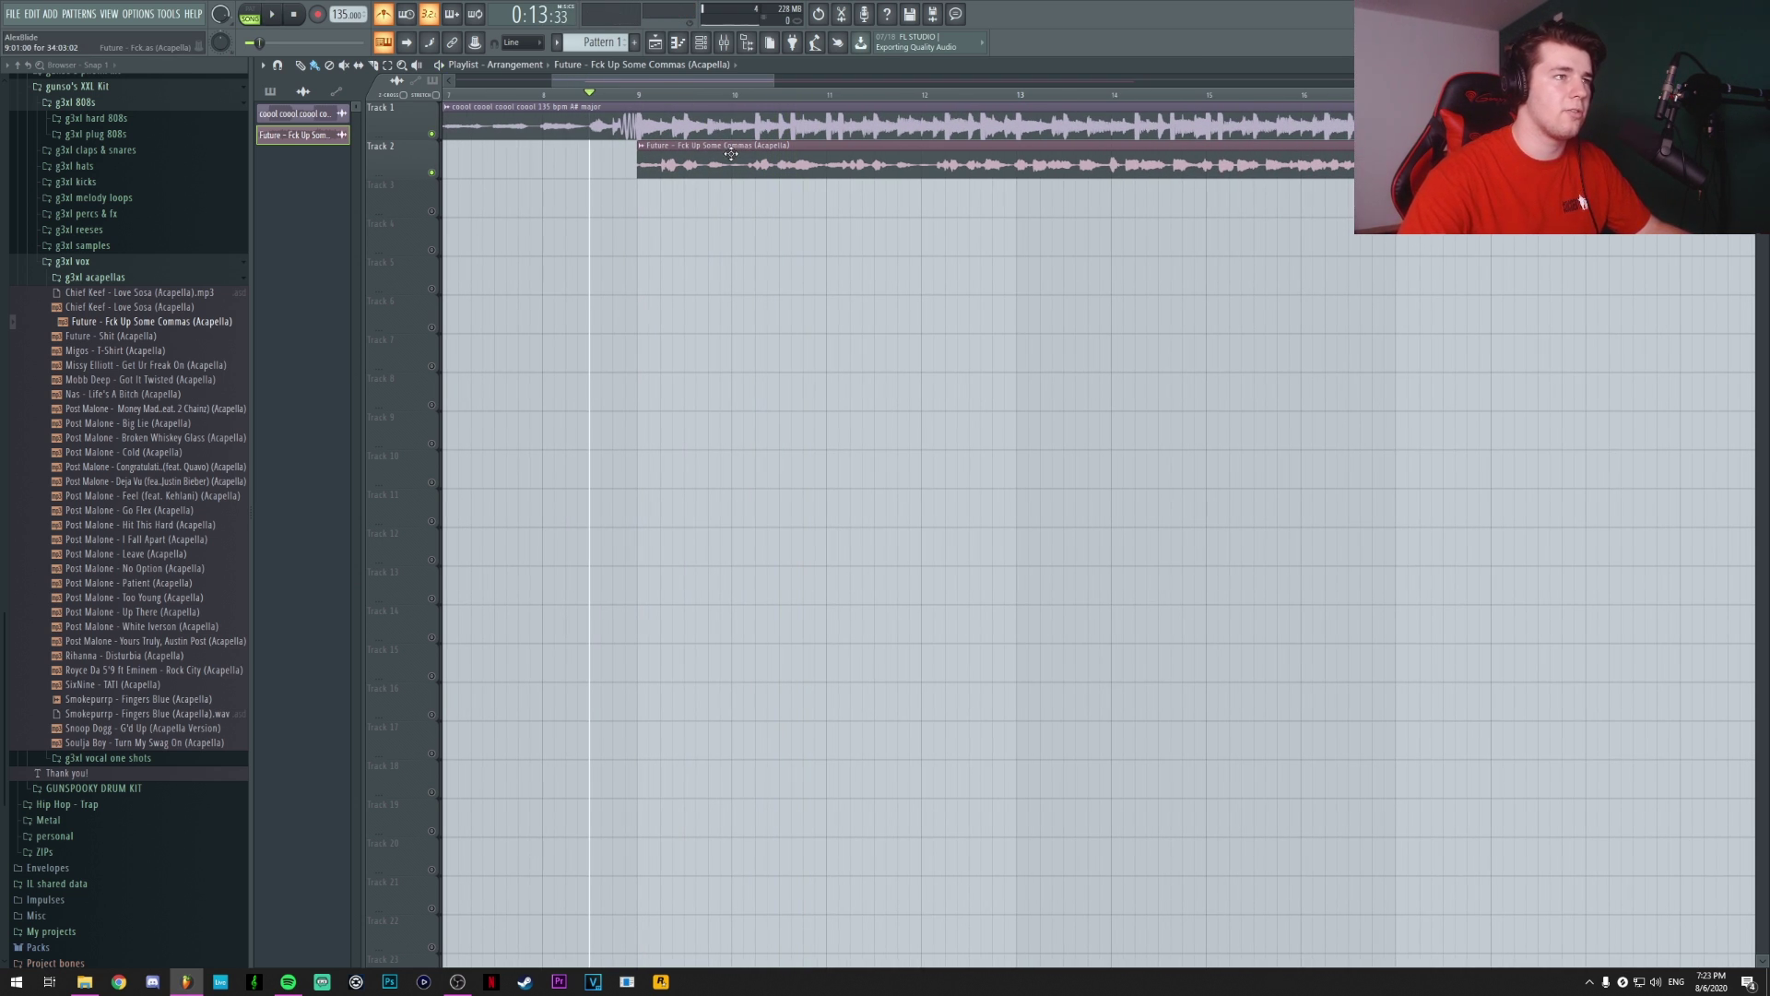
left_click(121, 981)
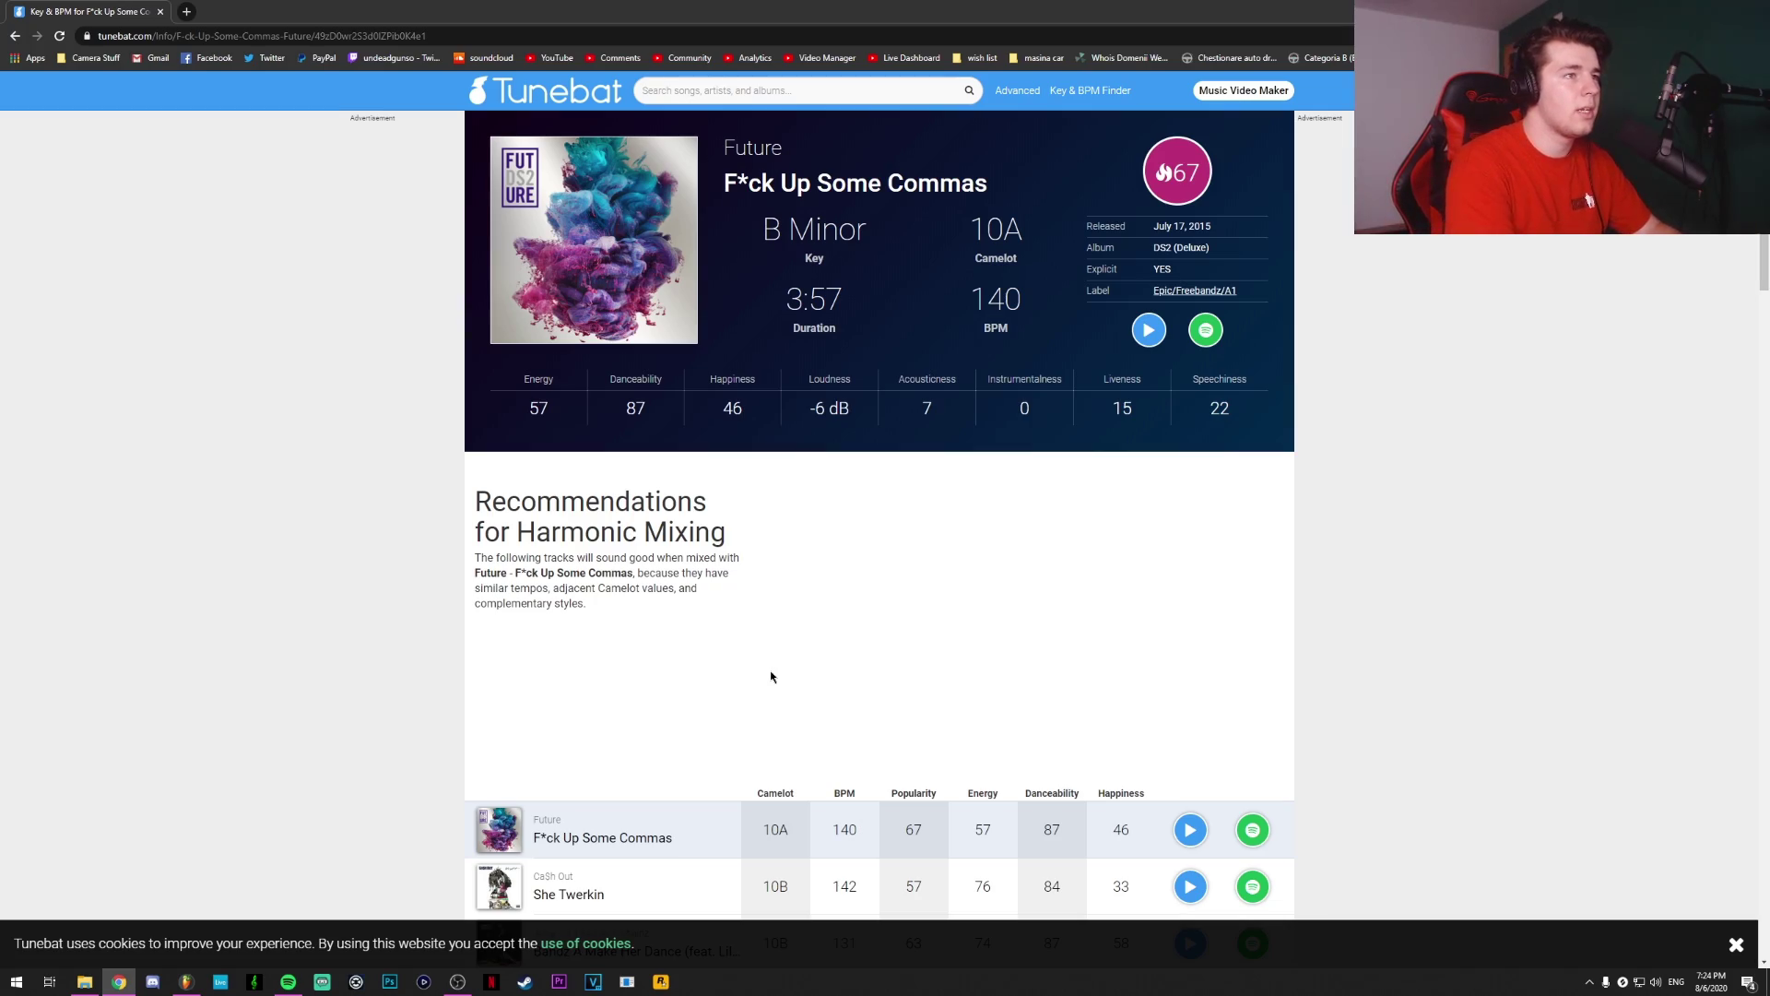
Open a new browser tab to search for B minor's relative key
key("ctrl+t")
Search 'b minor relative', note D major as the relative major, and return to FL Studio
type("b minor r")
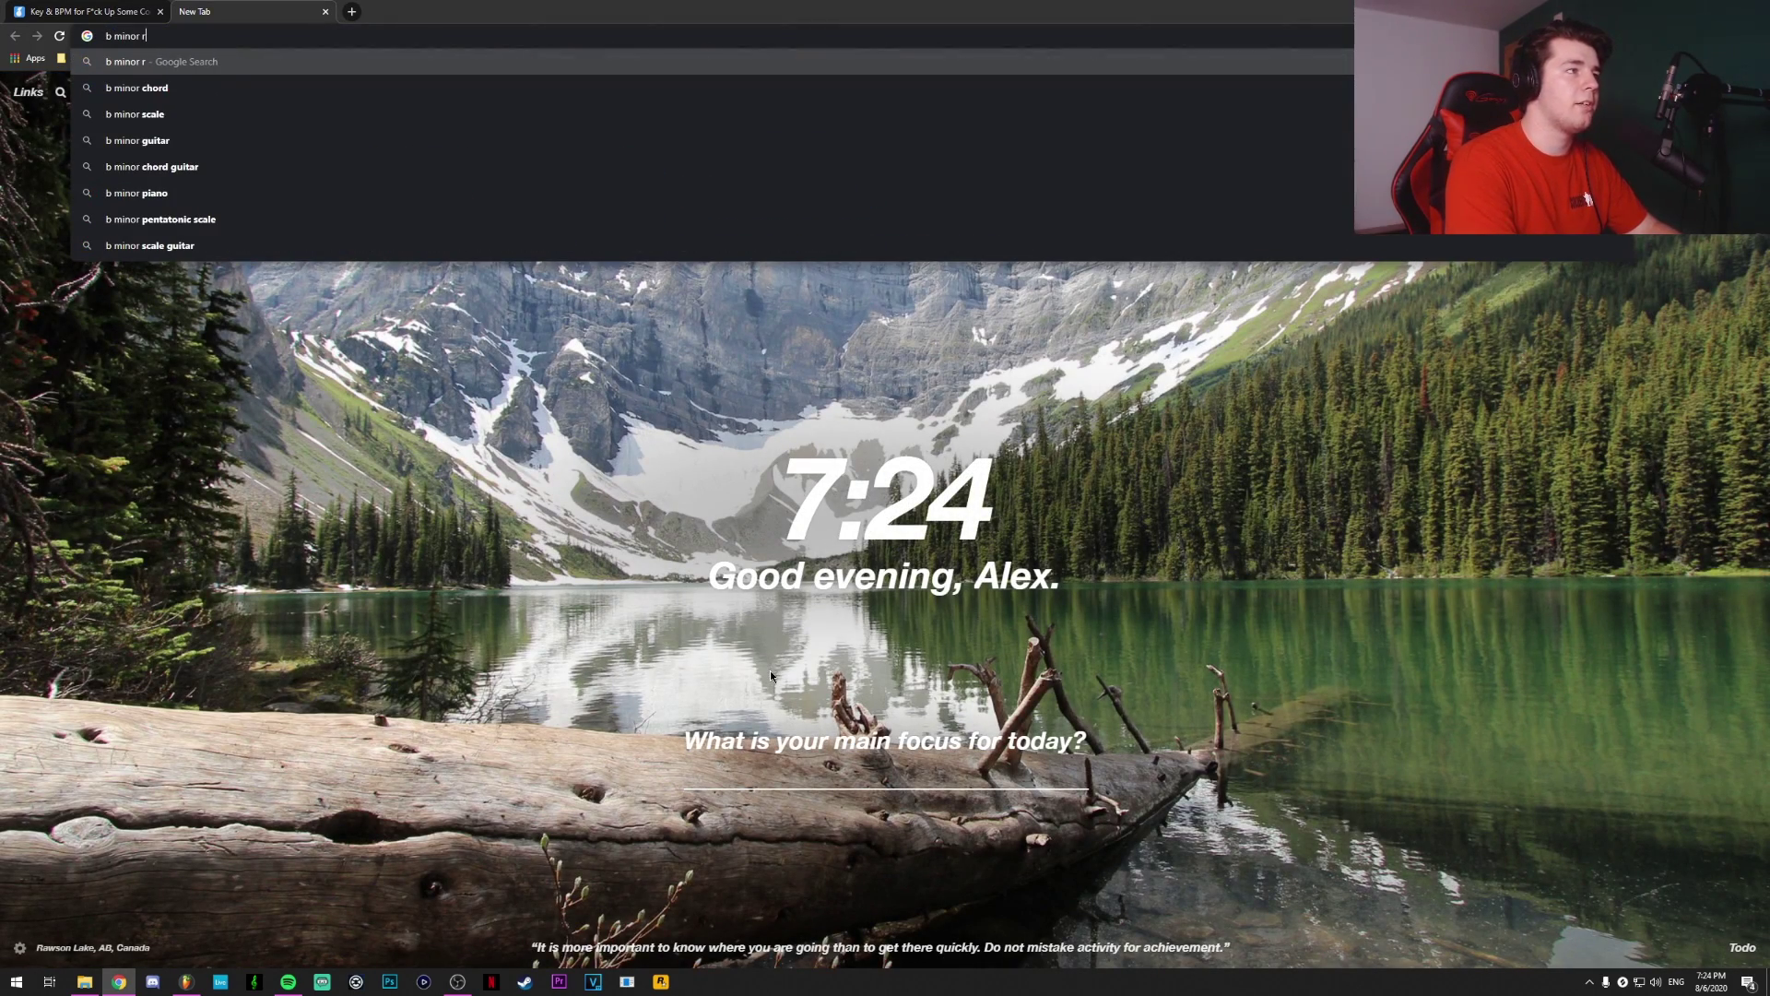
type("elative")
key("Return")
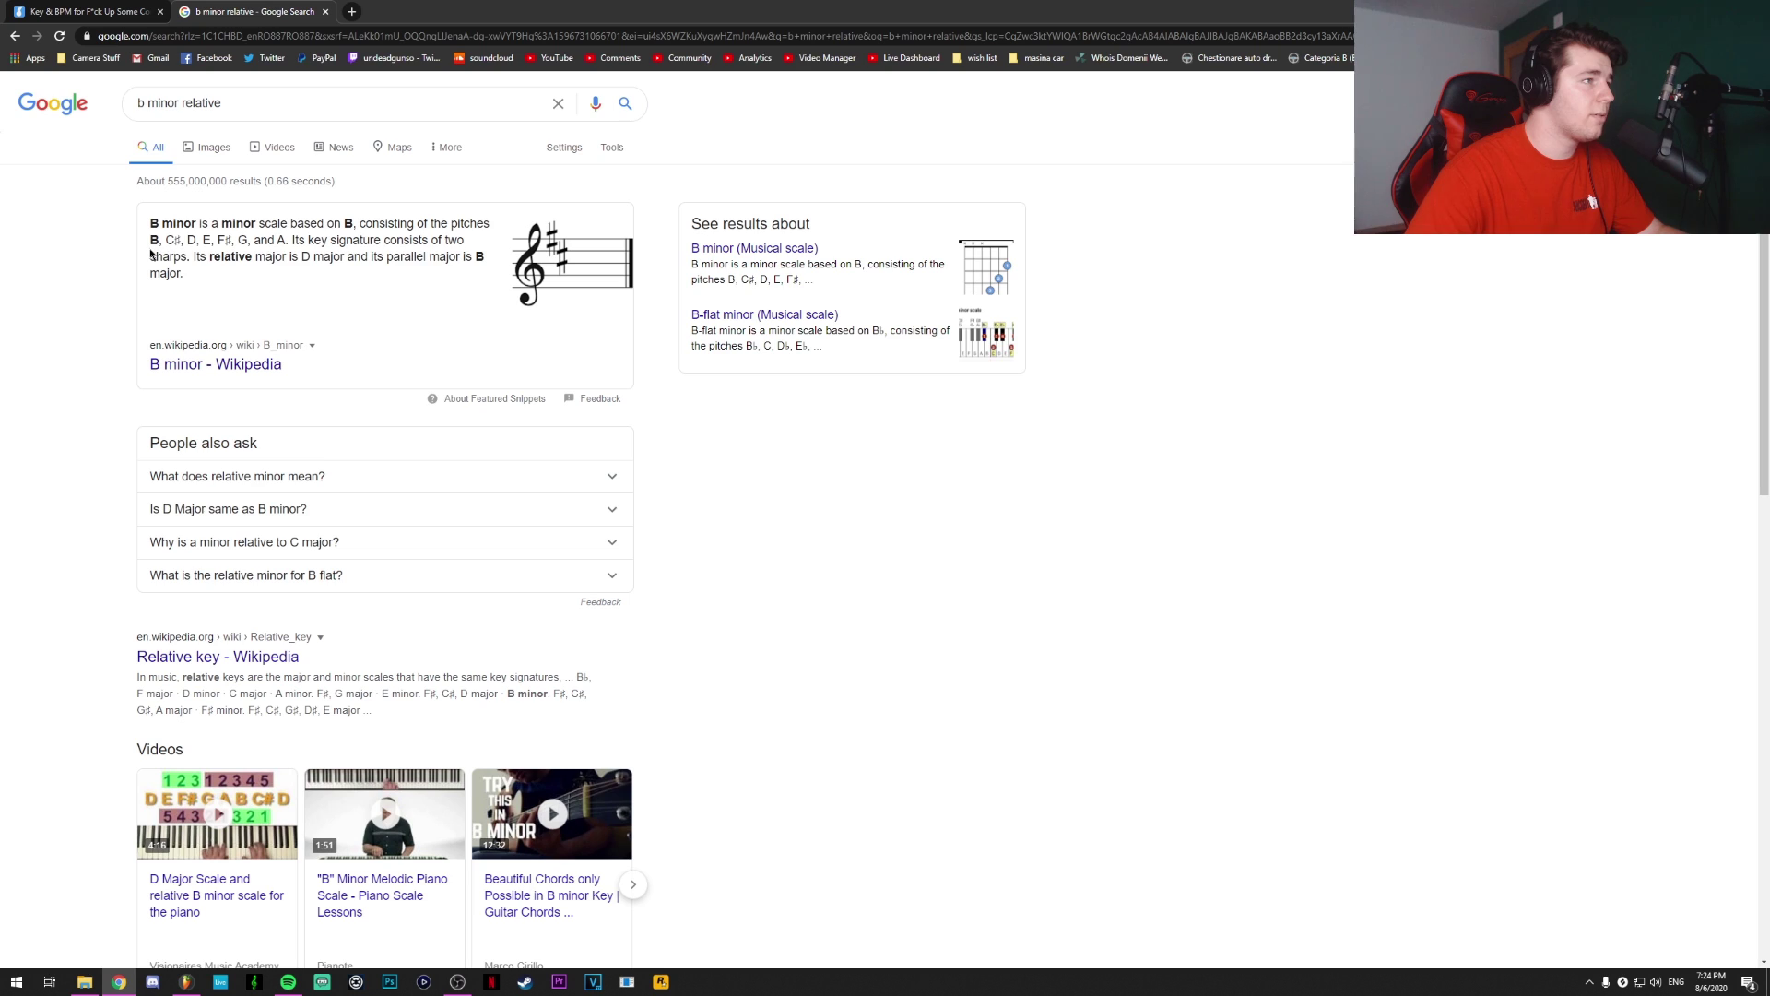
left_click_drag(301, 257, 370, 258)
left_click(371, 258)
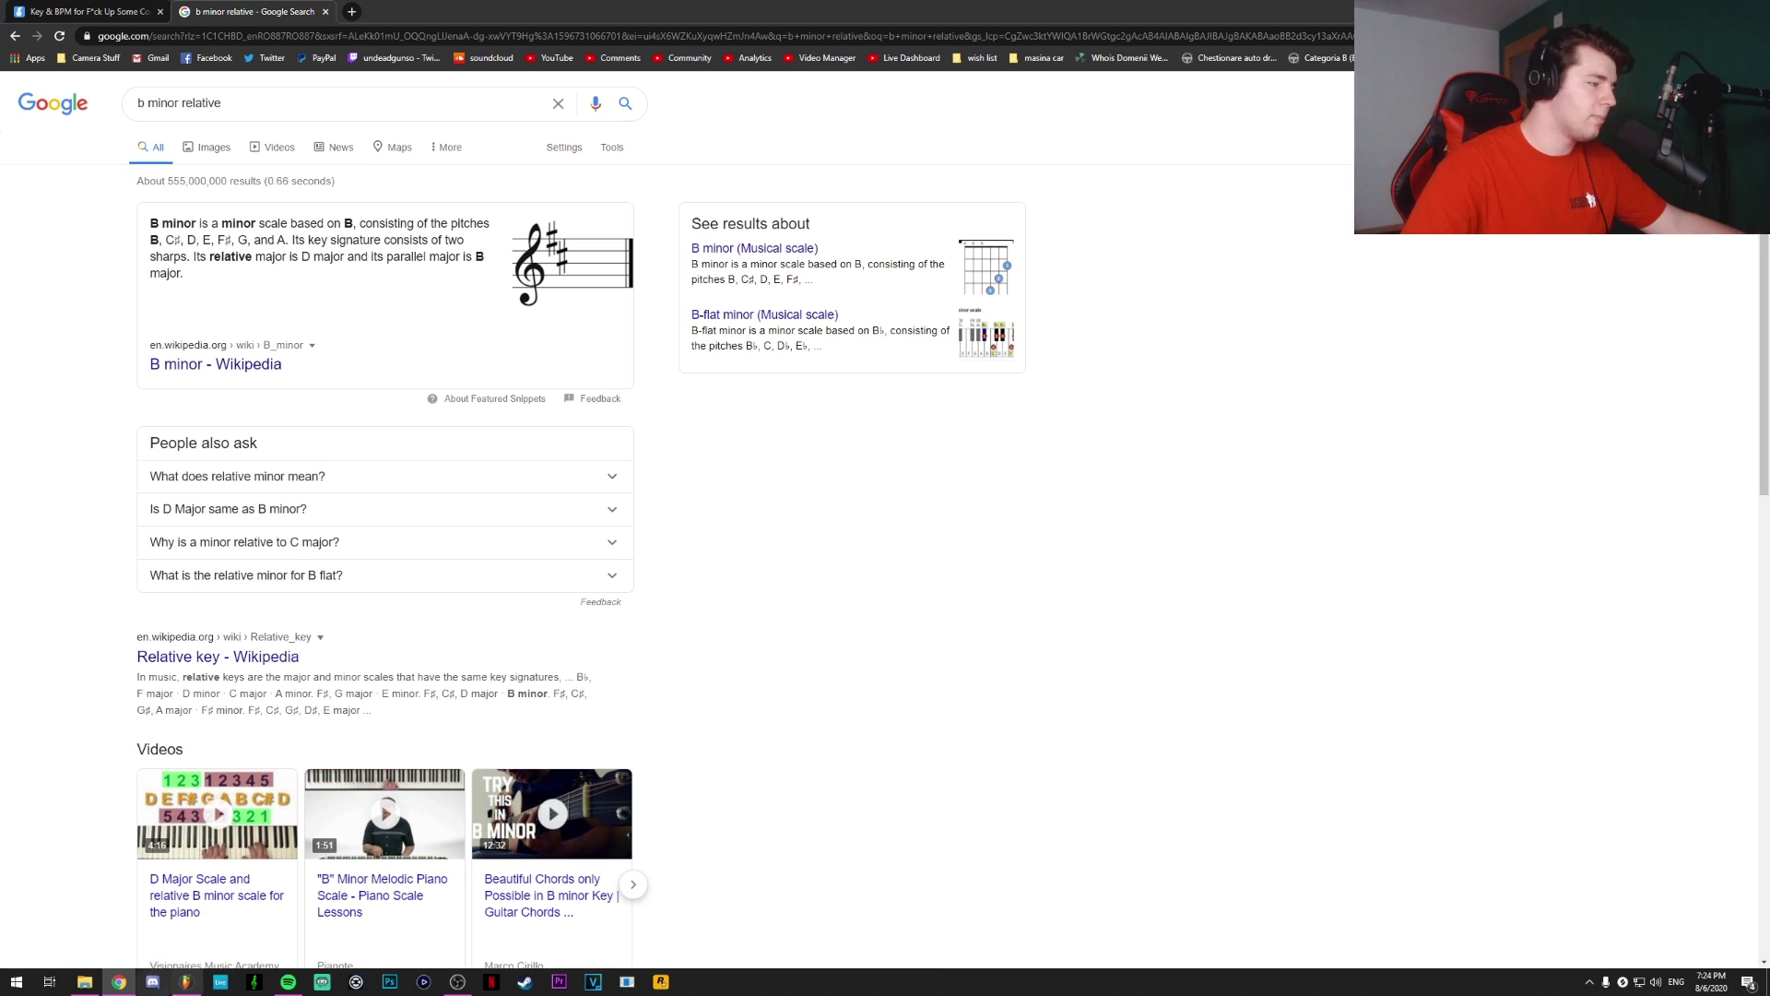
left_click(186, 983)
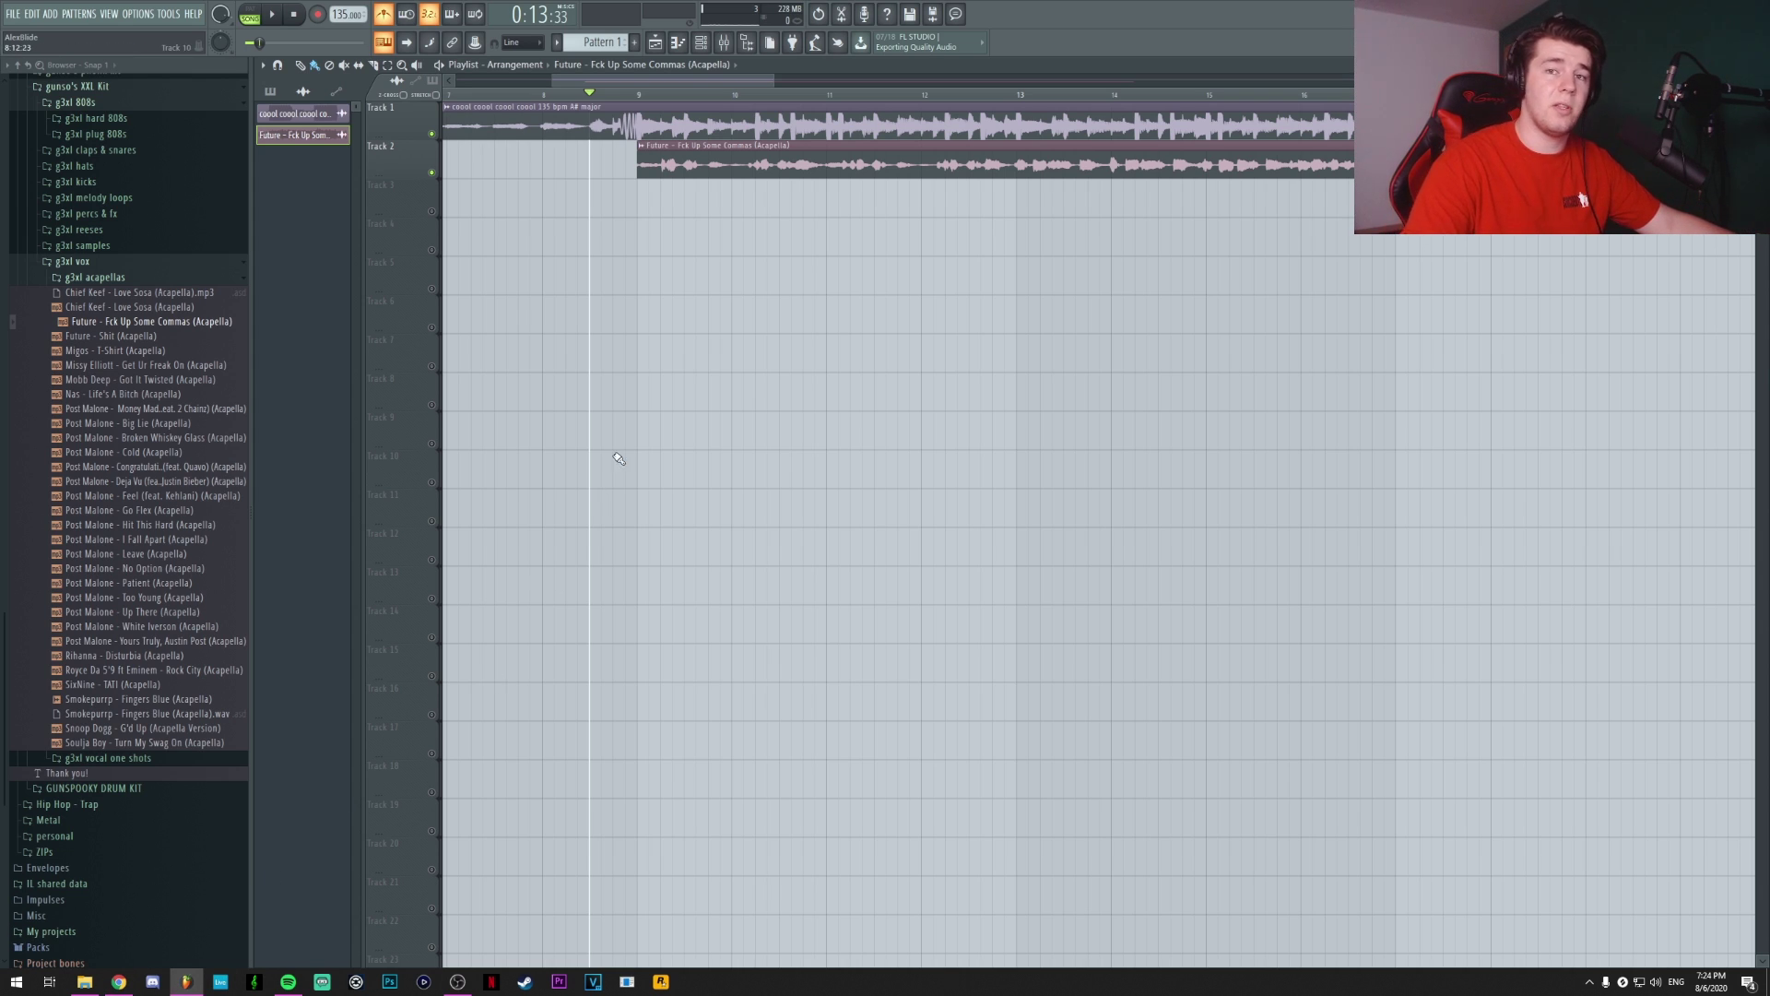
Enable Normalize for the acapella, close Channel Settings, and play from around bar 25
double_click(650, 164)
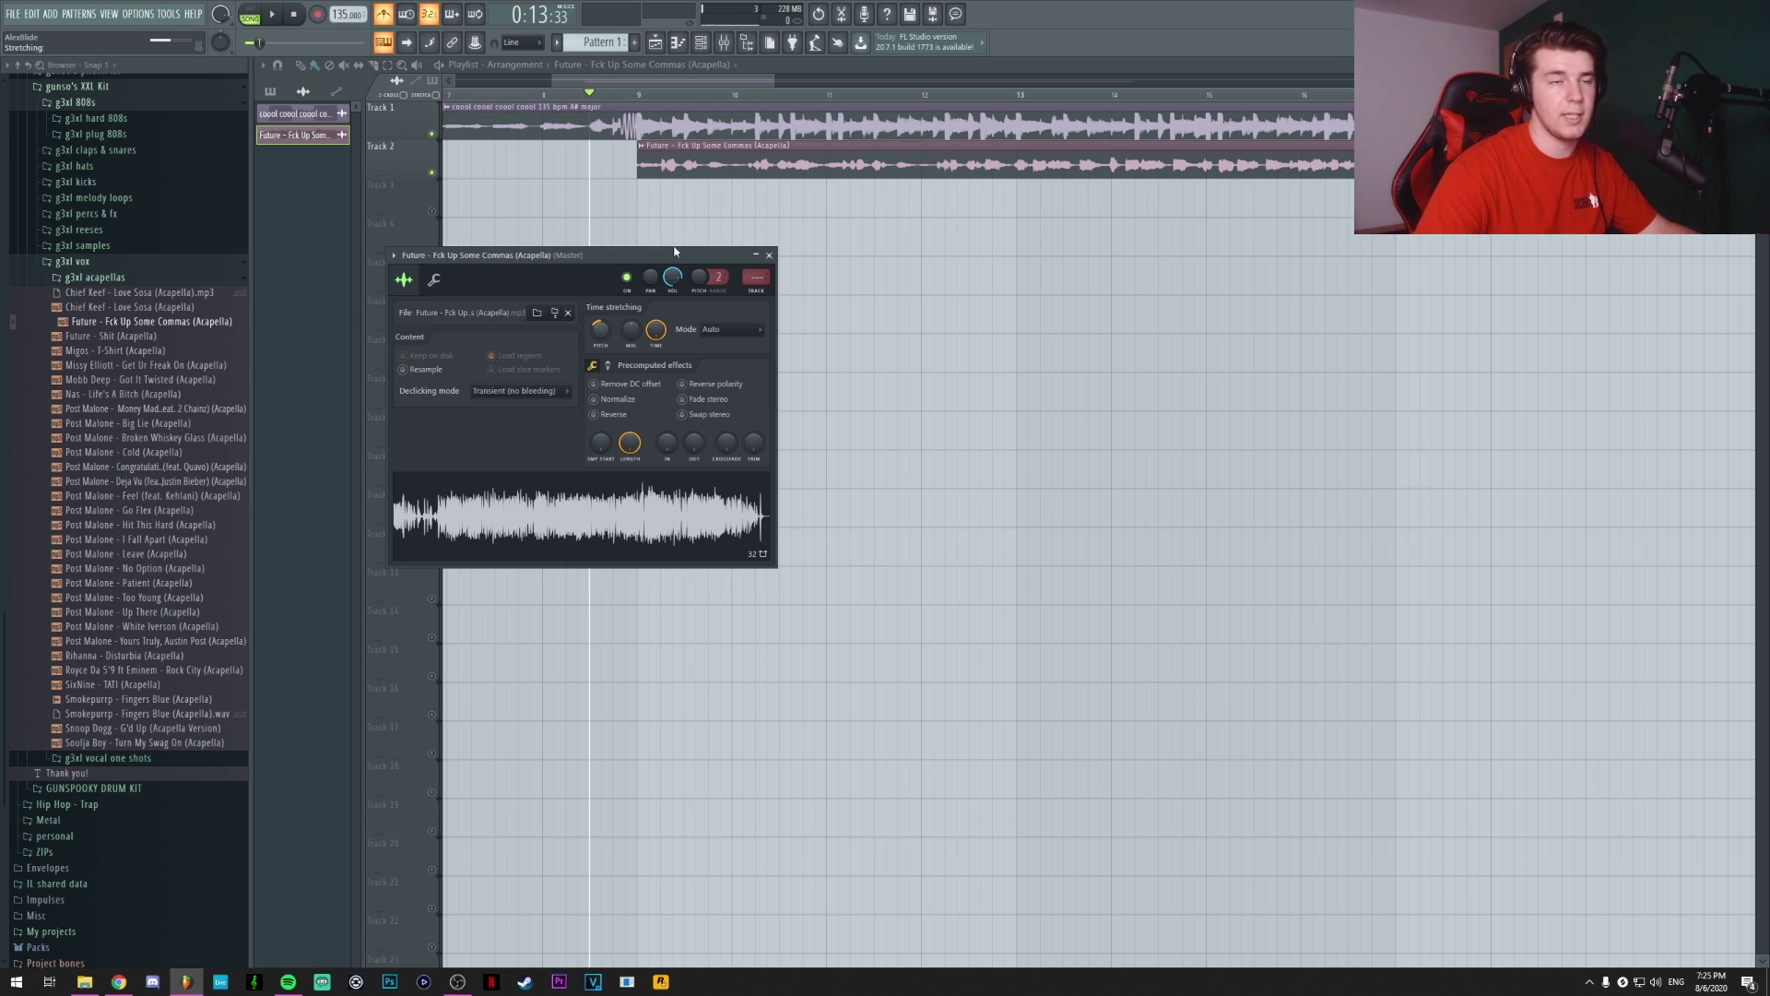
key("space")
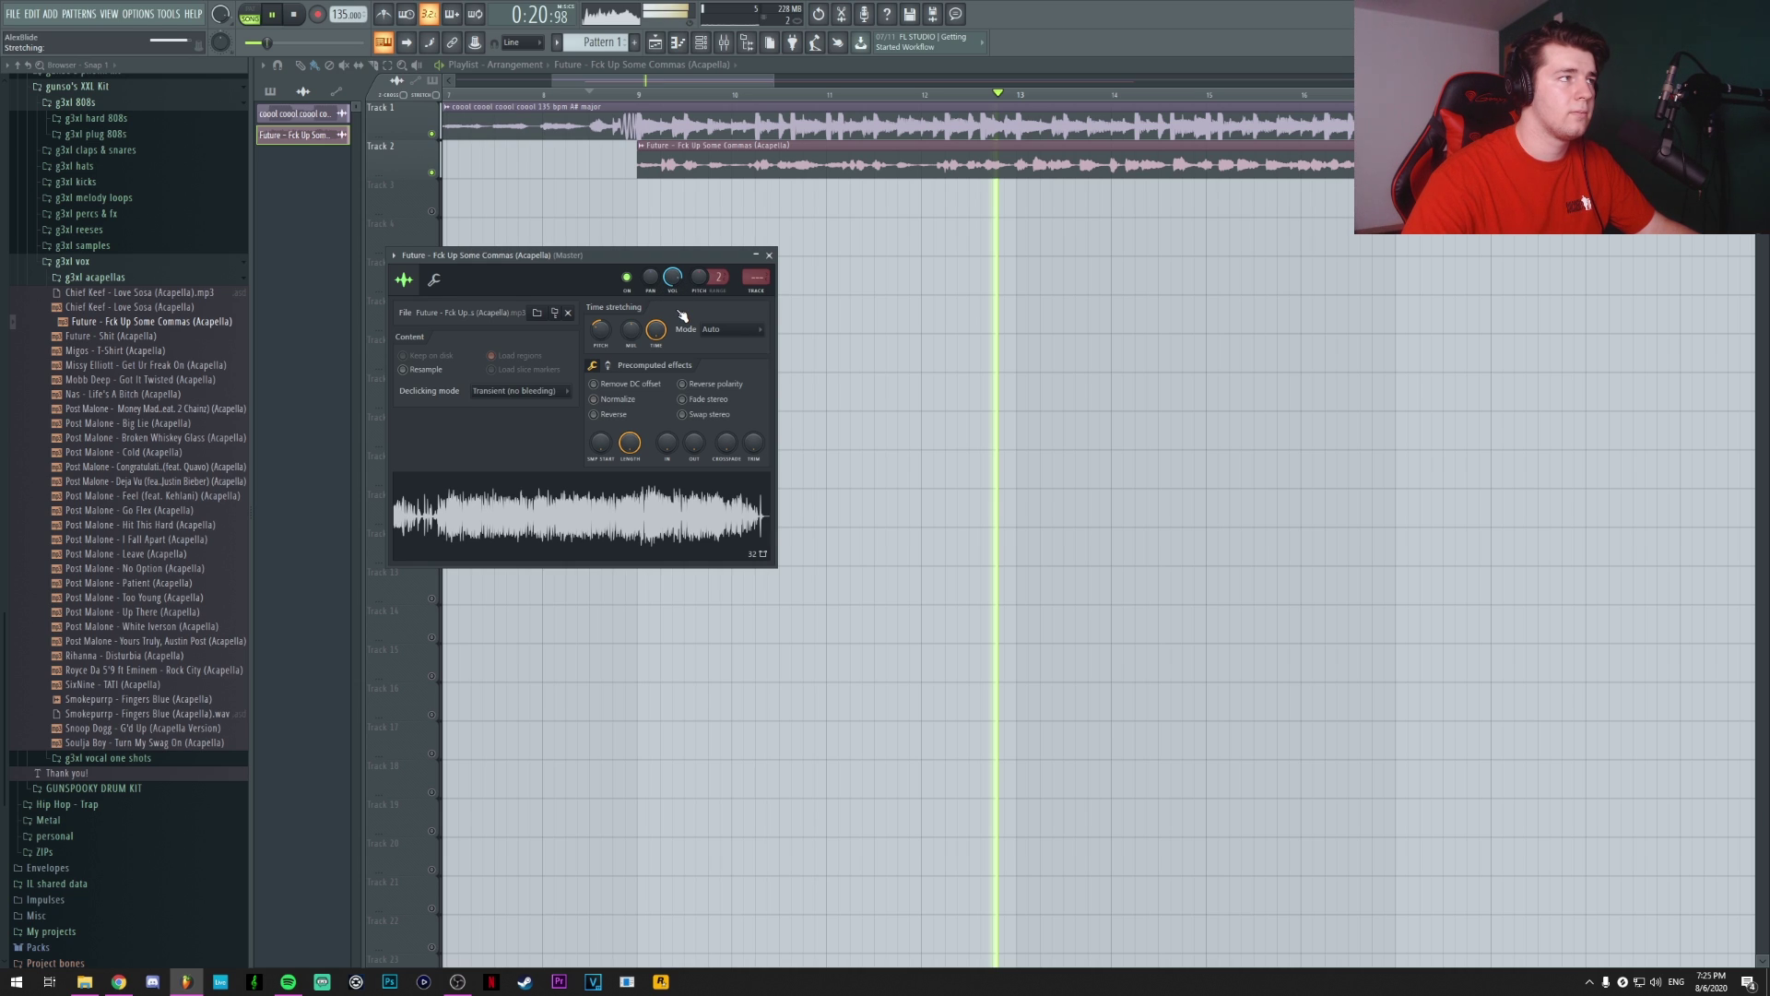
left_click(593, 398)
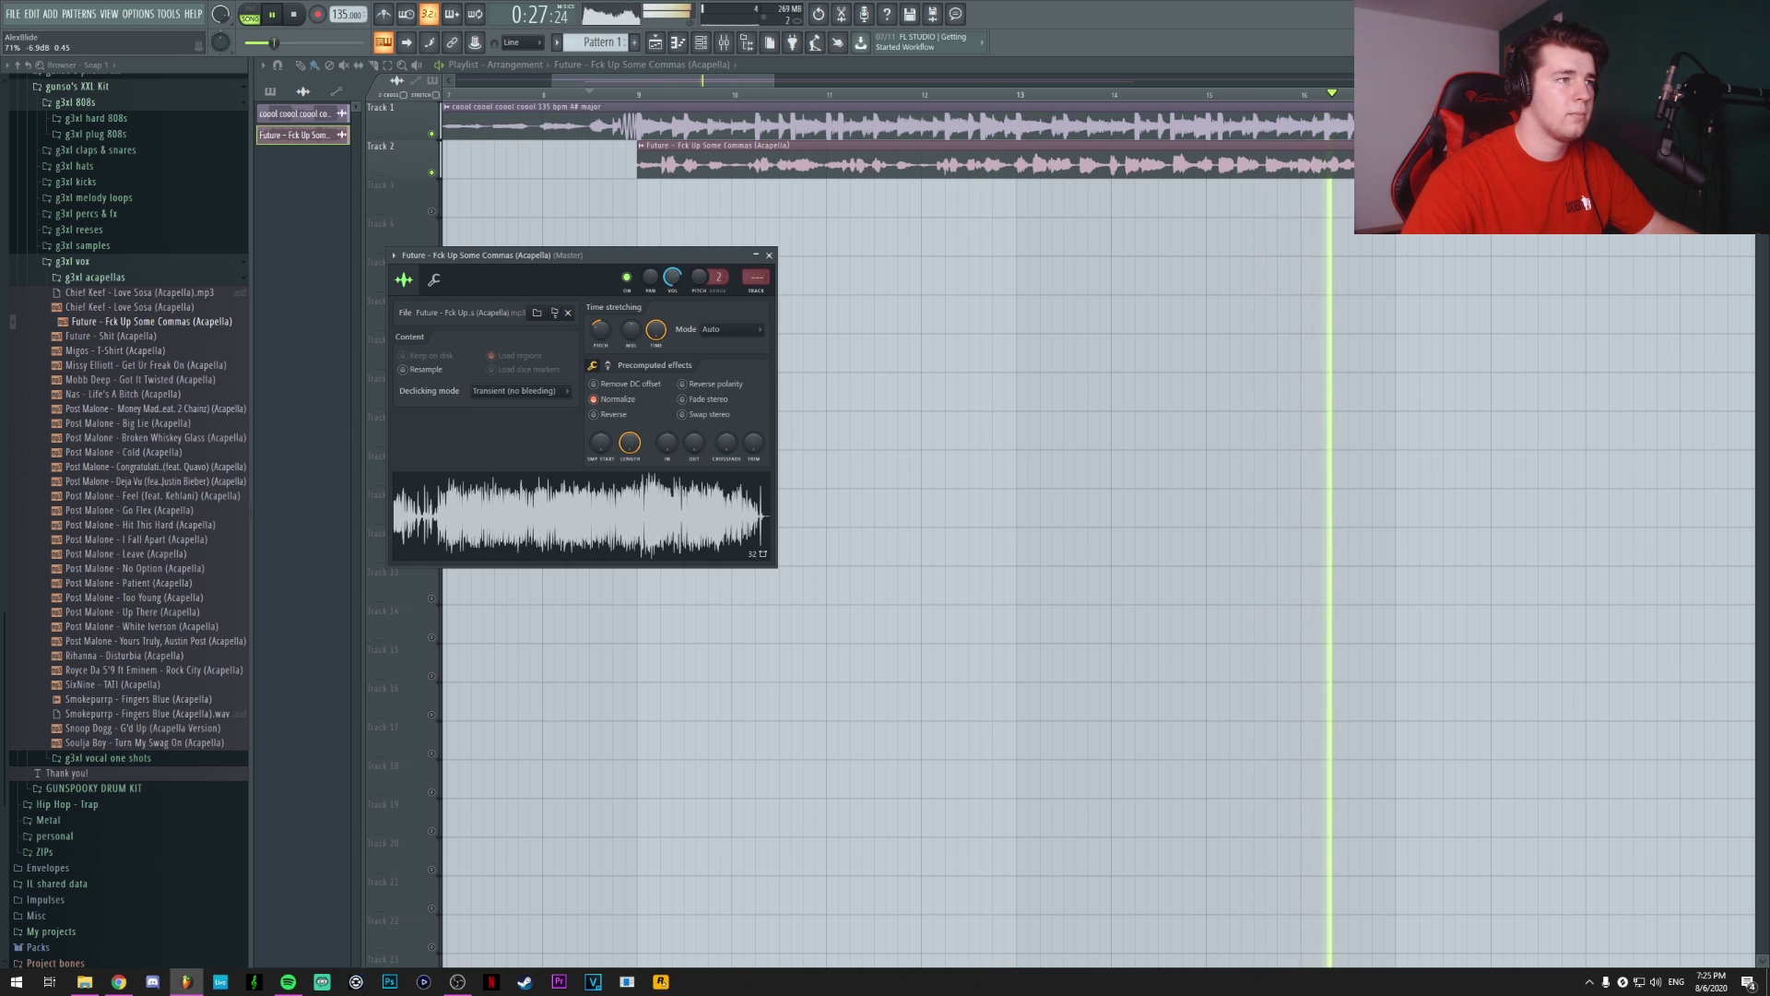
scroll(802, 94, "right", 5)
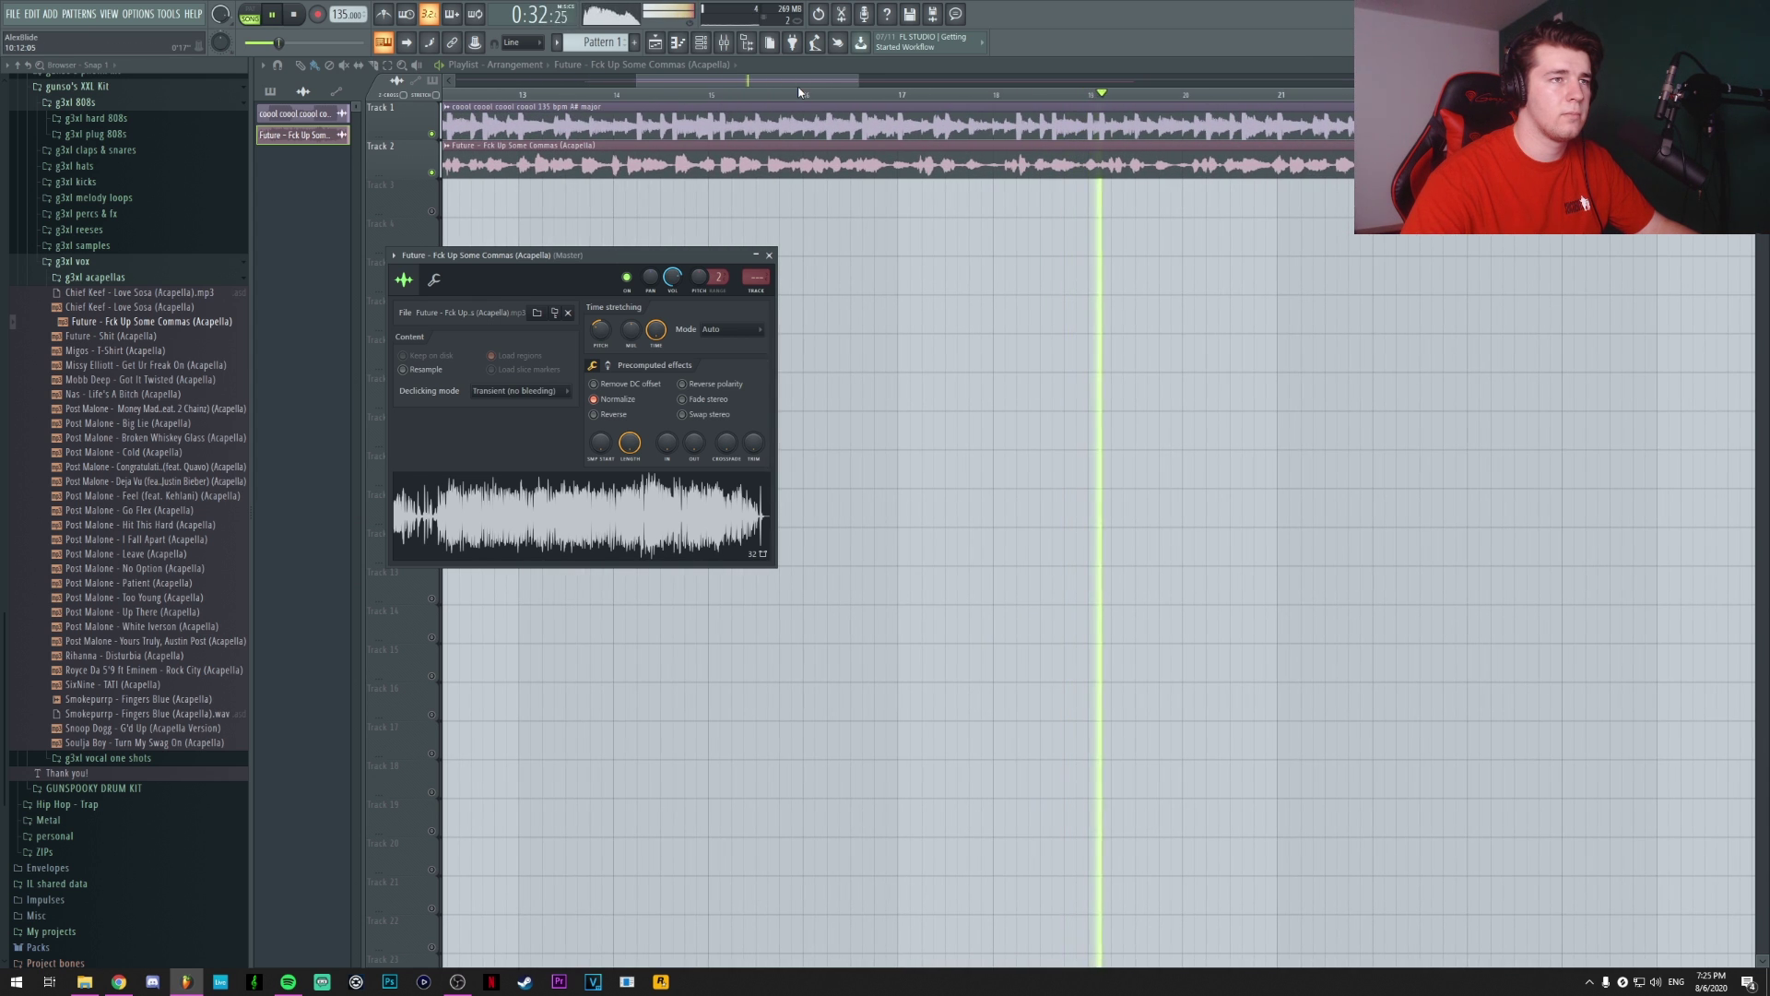
scroll(798, 86, "right", 1)
key("space")
scroll(834, 118, "down", 3)
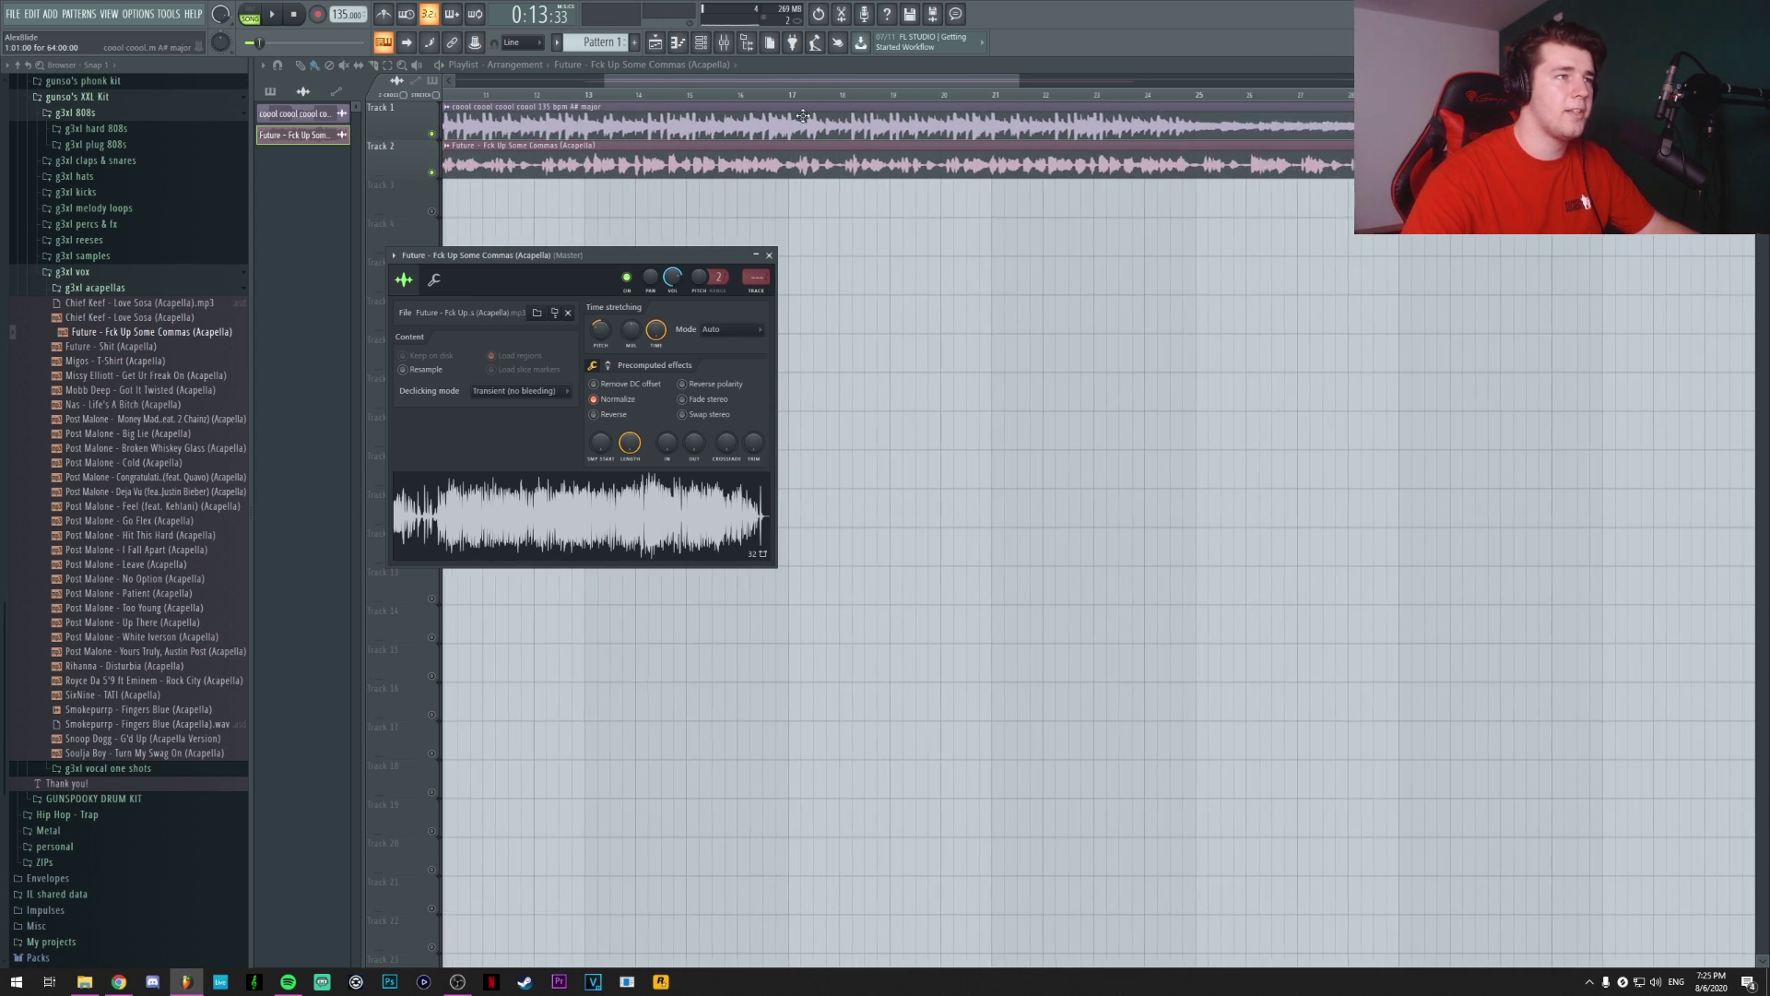
left_click(769, 255)
left_click(1197, 97)
scroll(1199, 106, "up", 3)
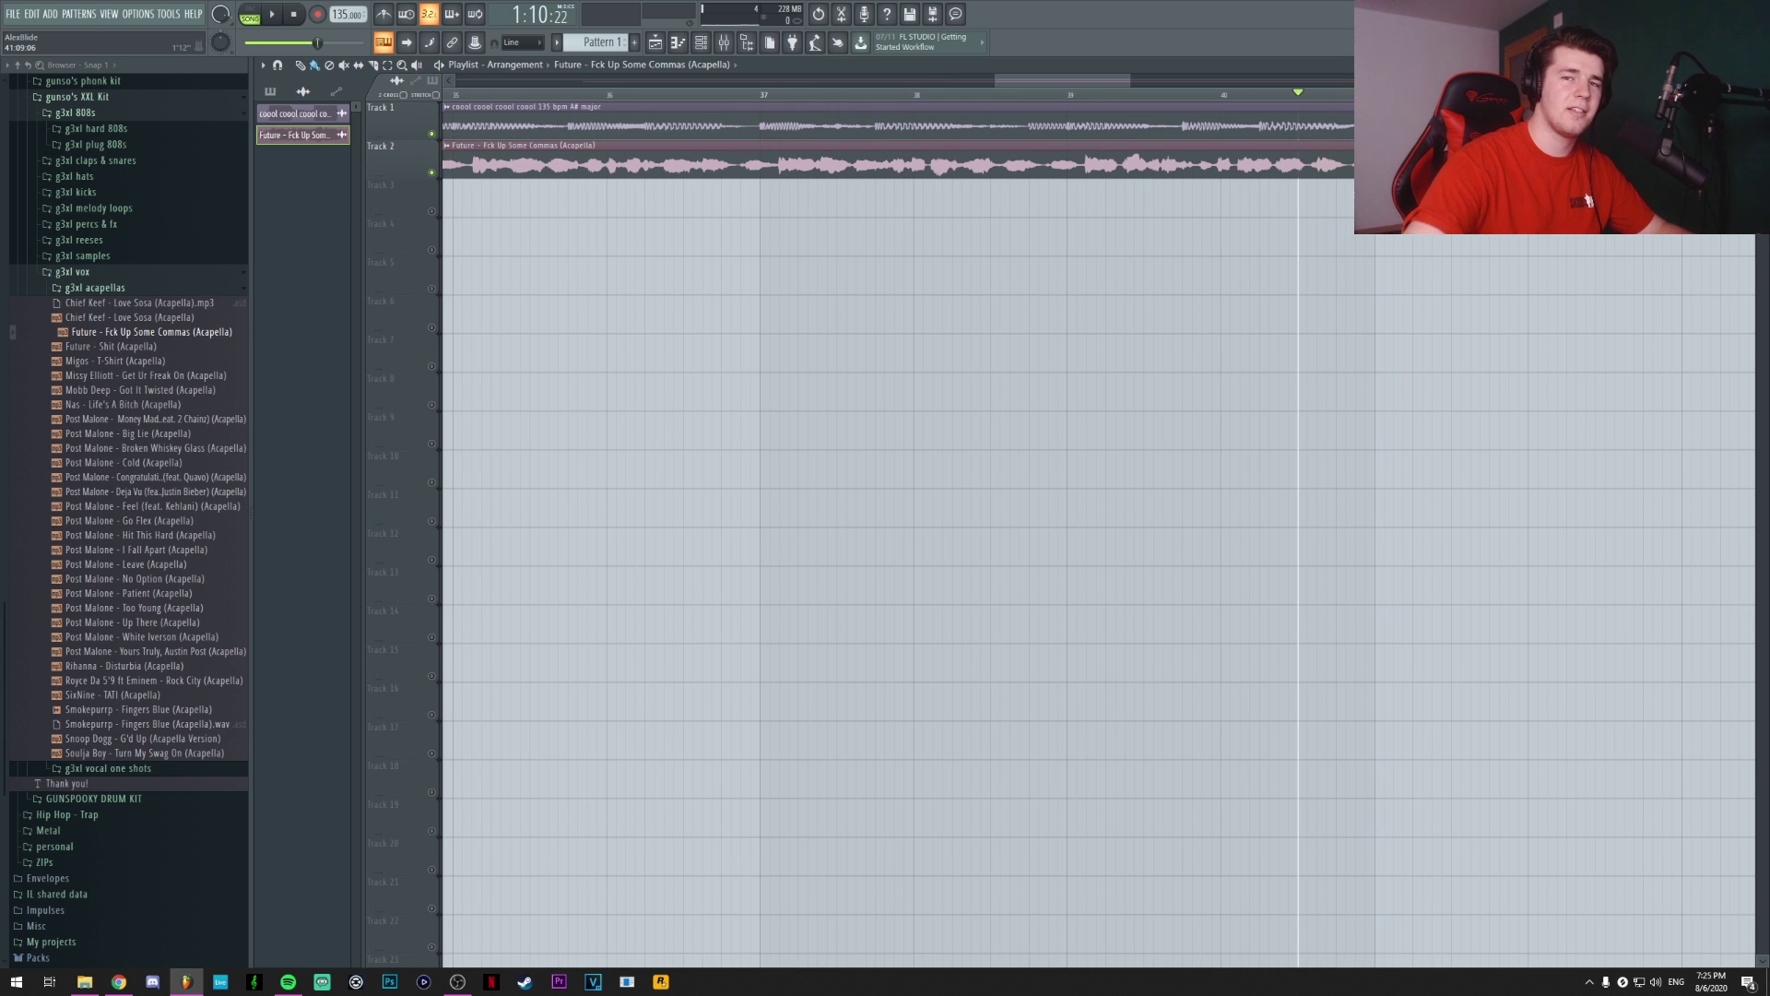
scroll(1094, 114, "down", 5)
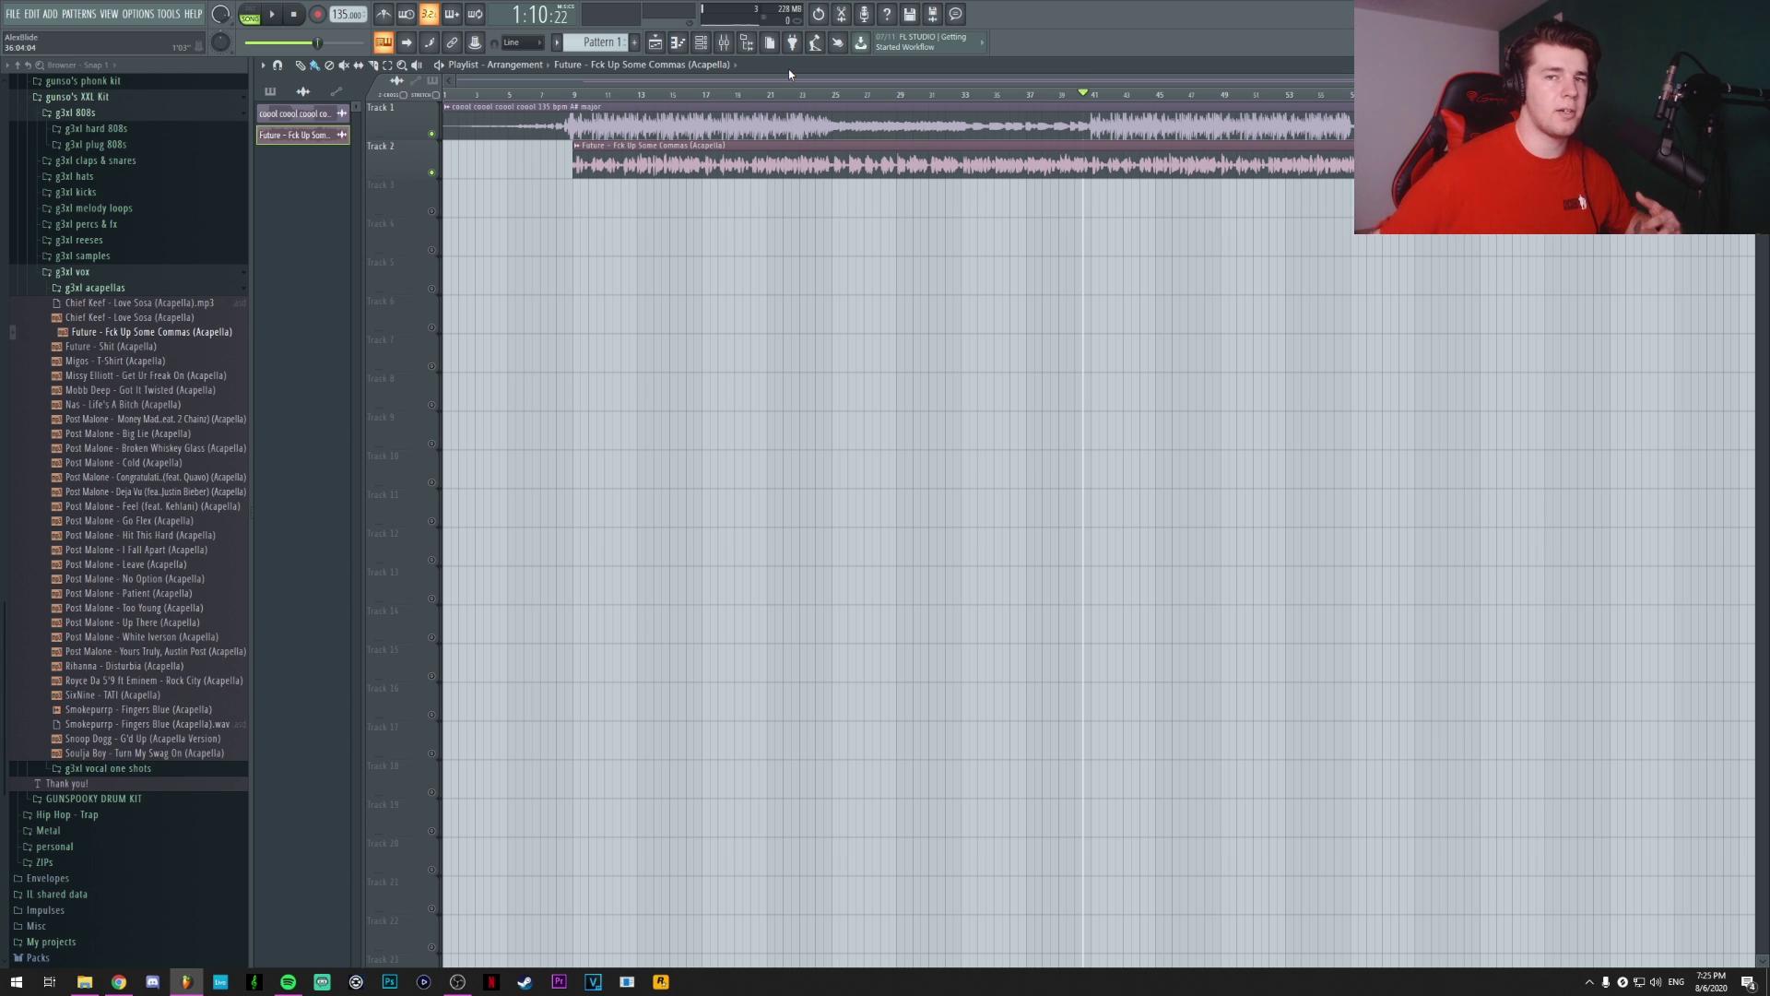
scroll(604, 98, "up", 5)
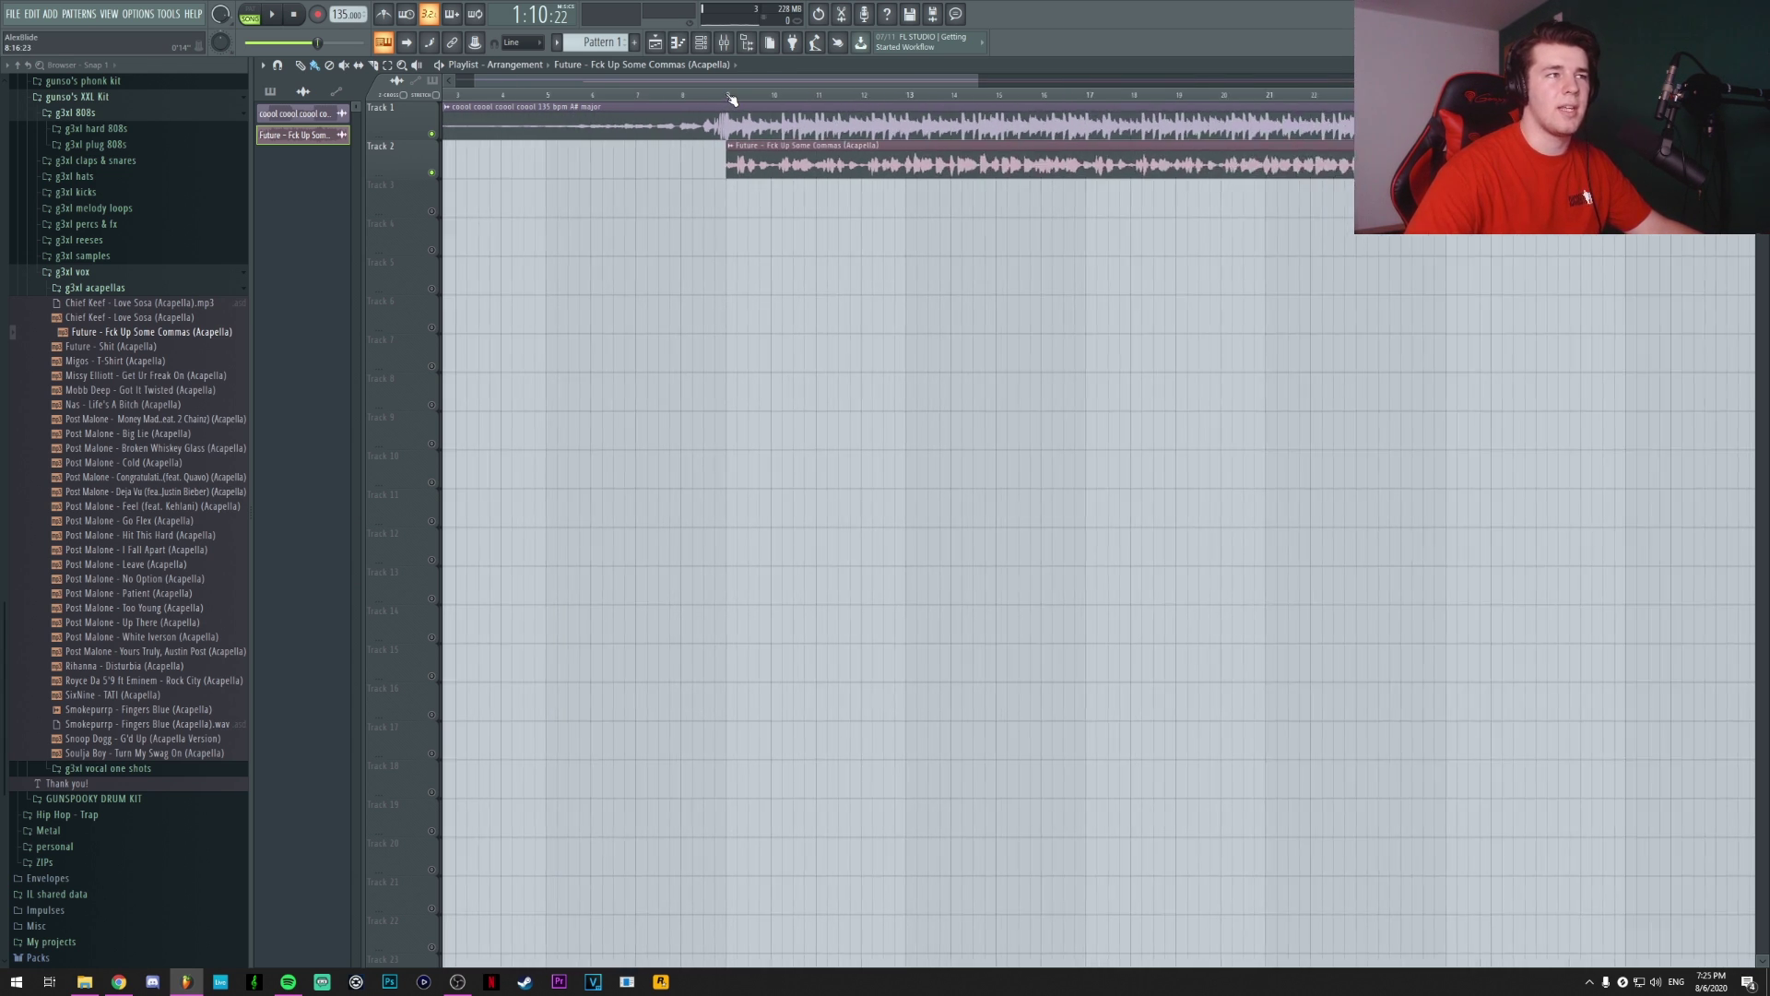
scroll(788, 87, "down", 3)
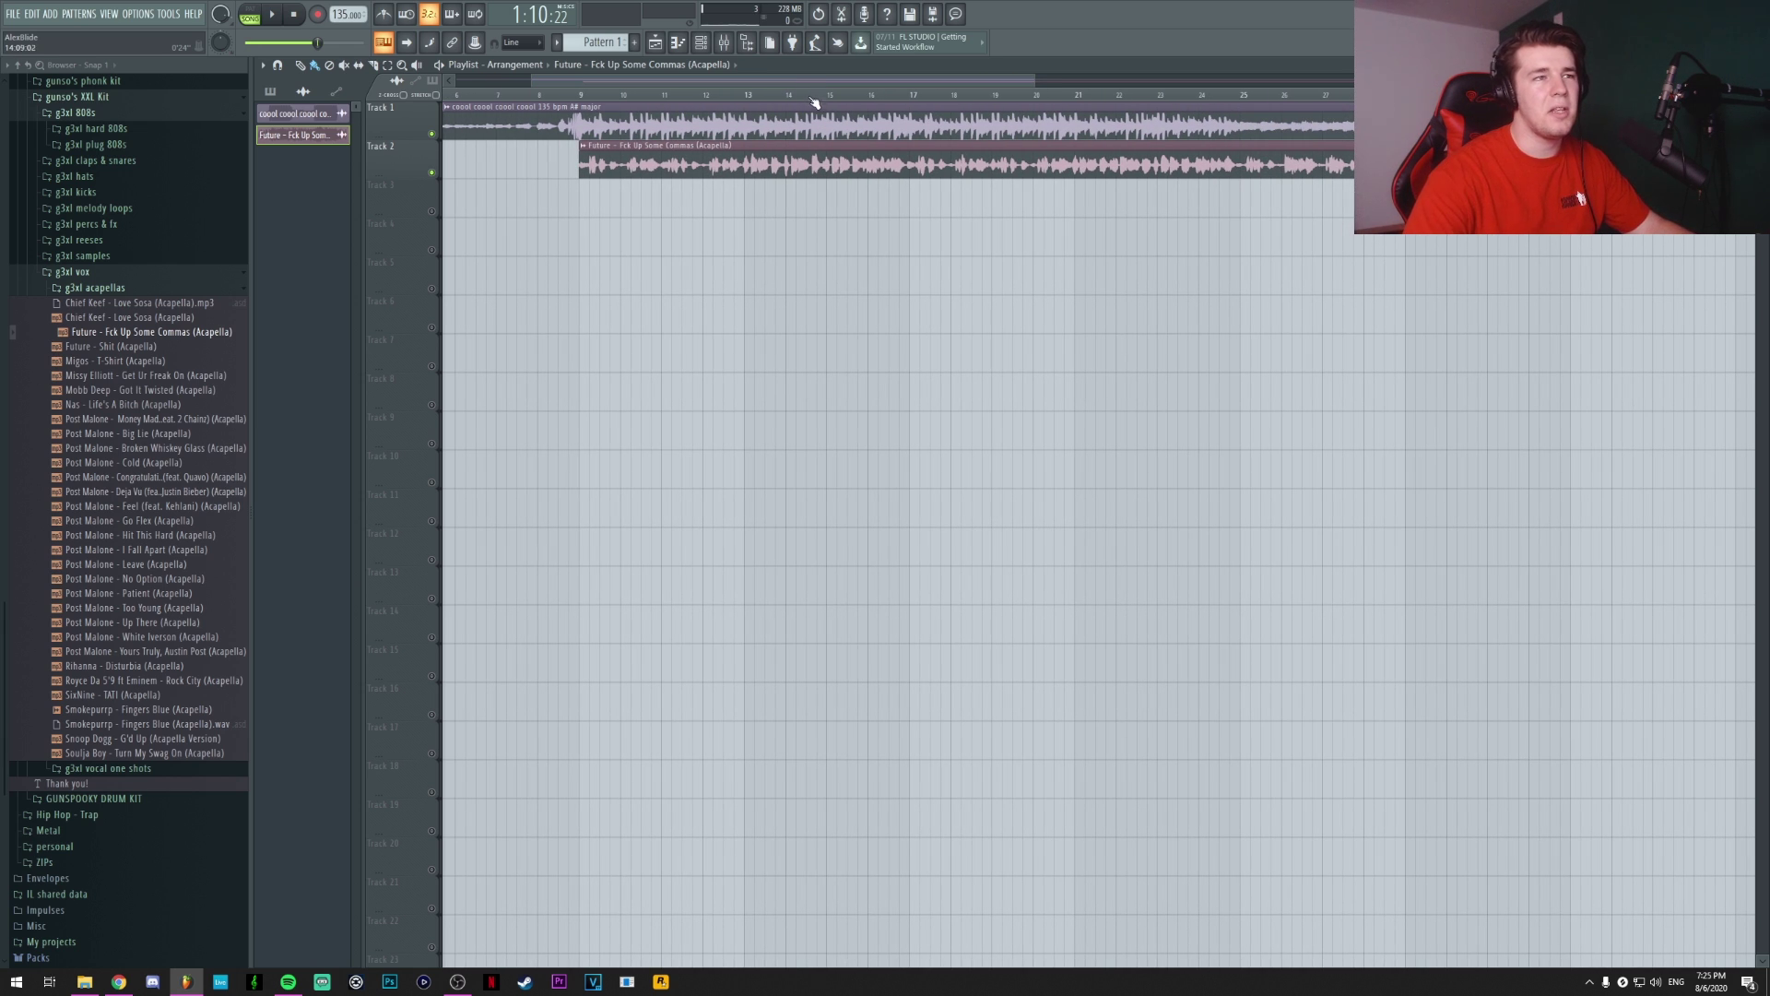
scroll(820, 96, "down", 2)
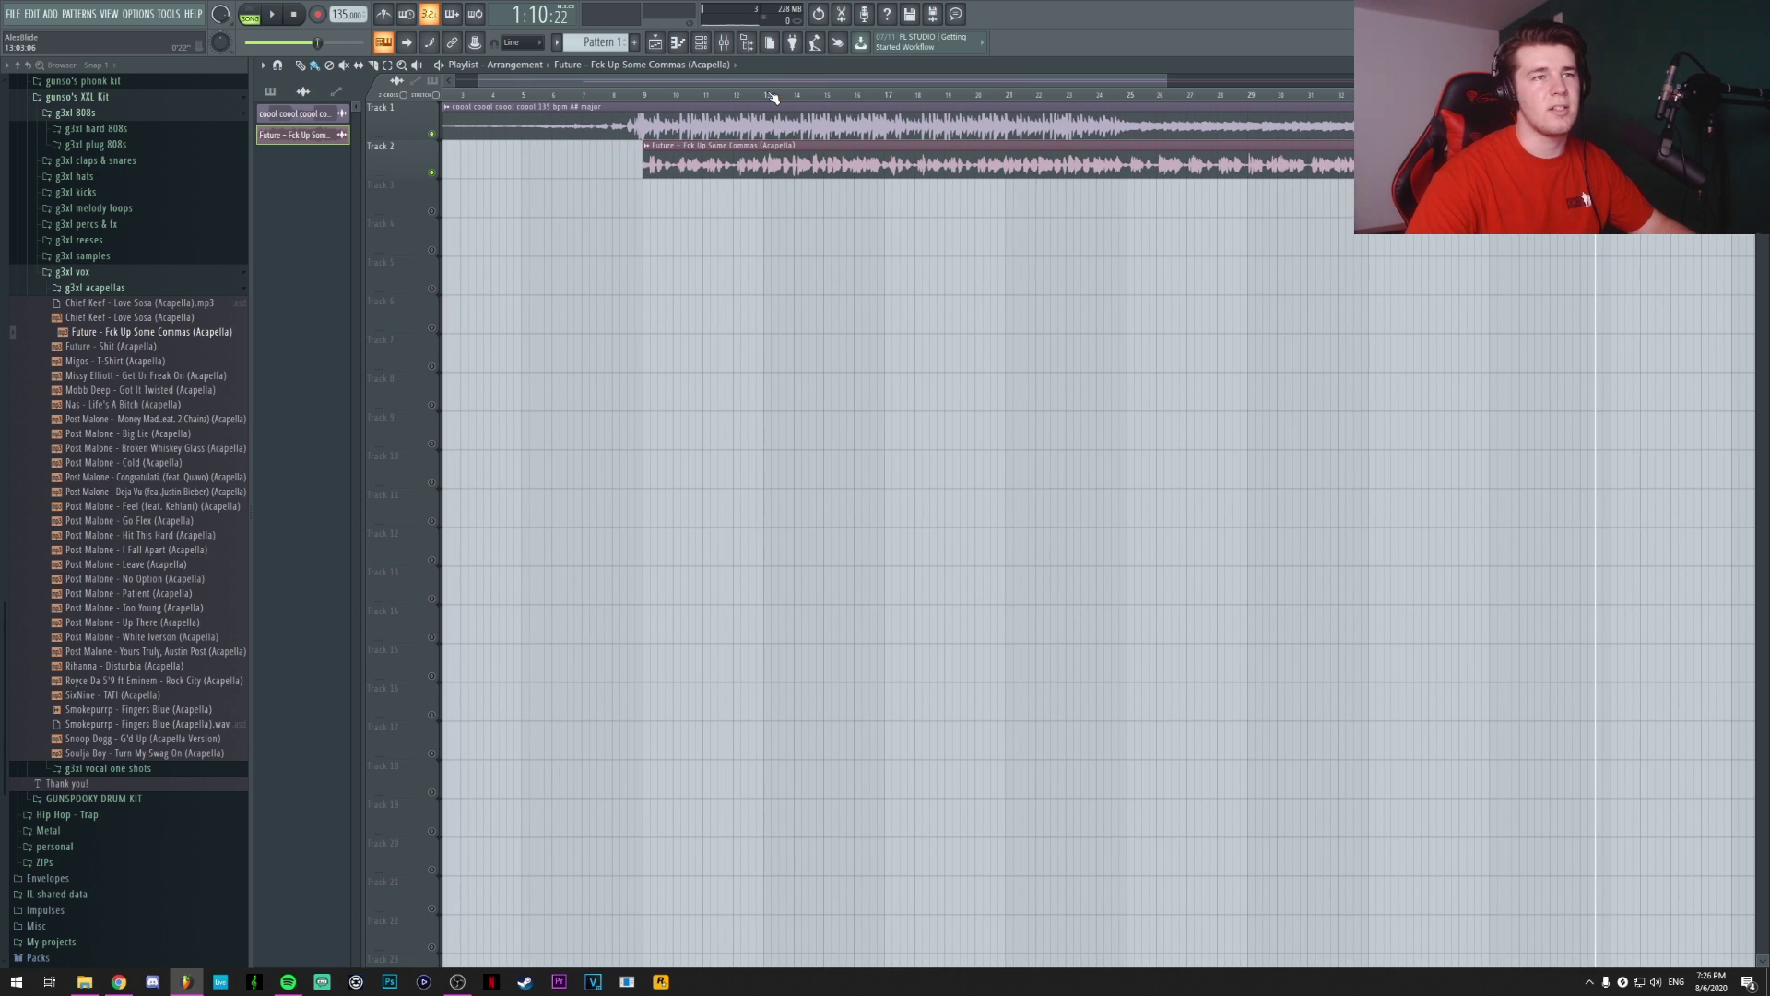